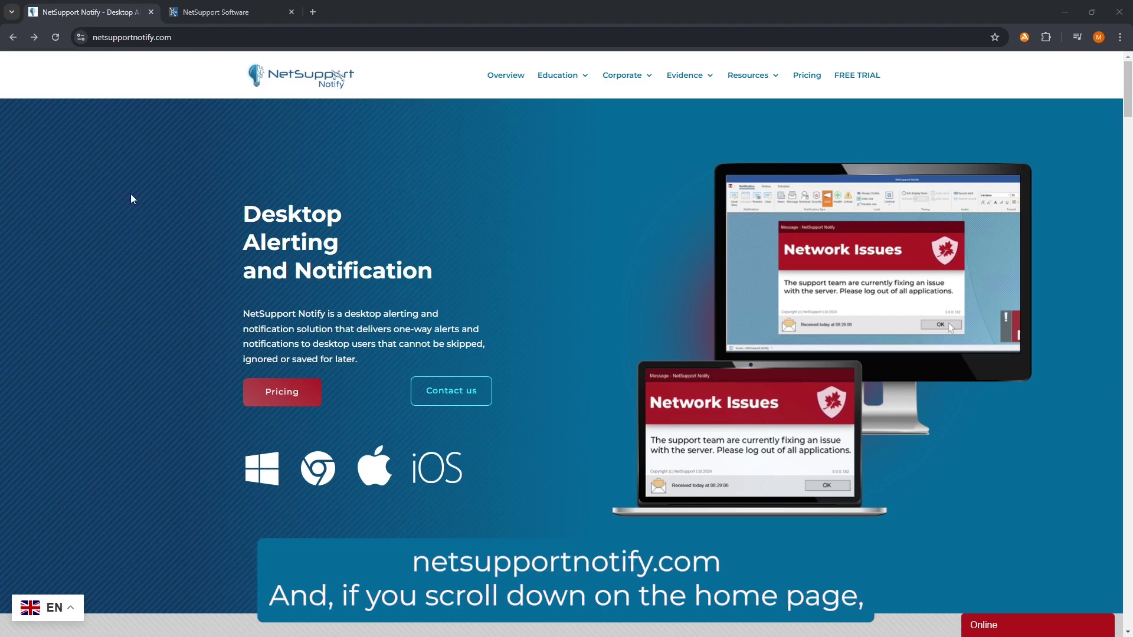
Step: Open the Desktop Alerting 'Try for free' trial sign-up form from the NetSupport Notify home page
scroll(175, 347, down, 8)
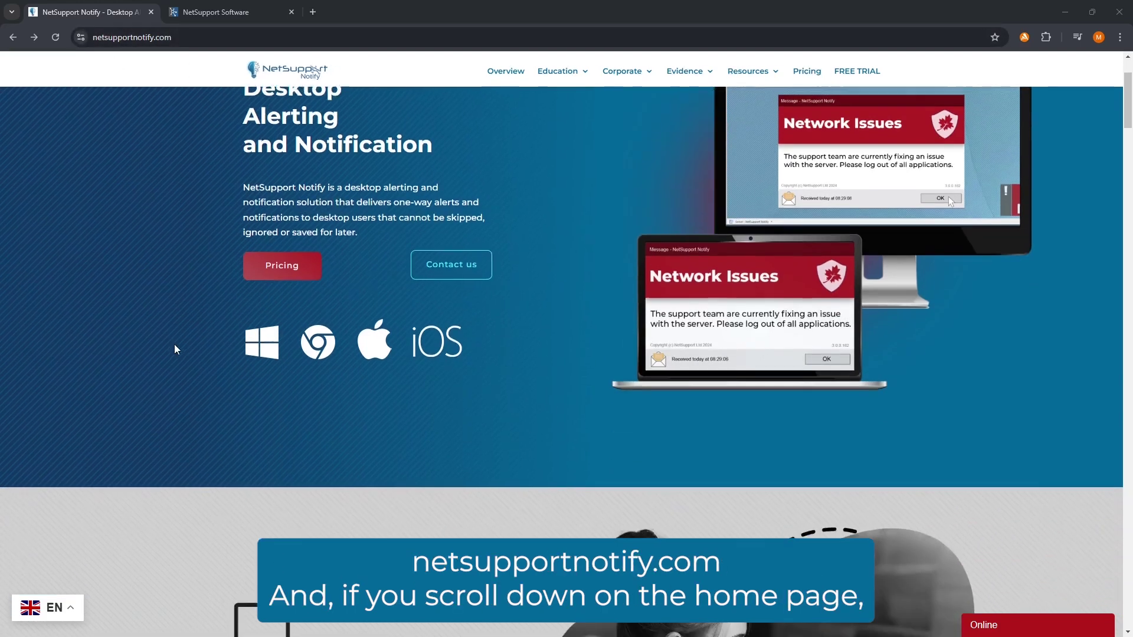
scroll(175, 345, down, 10)
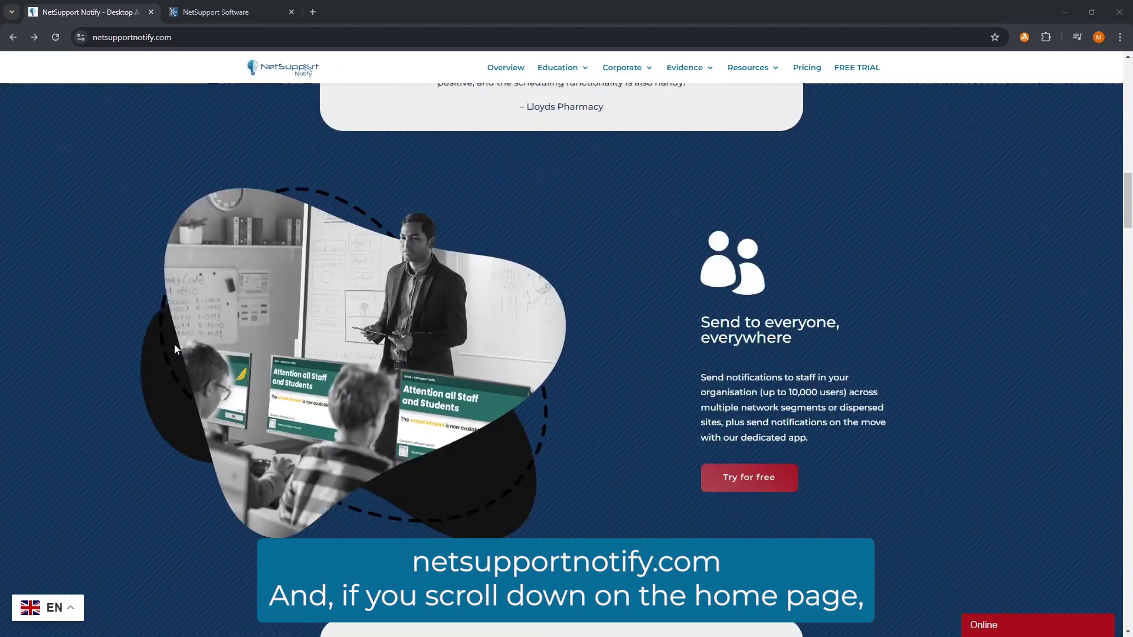
click(718, 425)
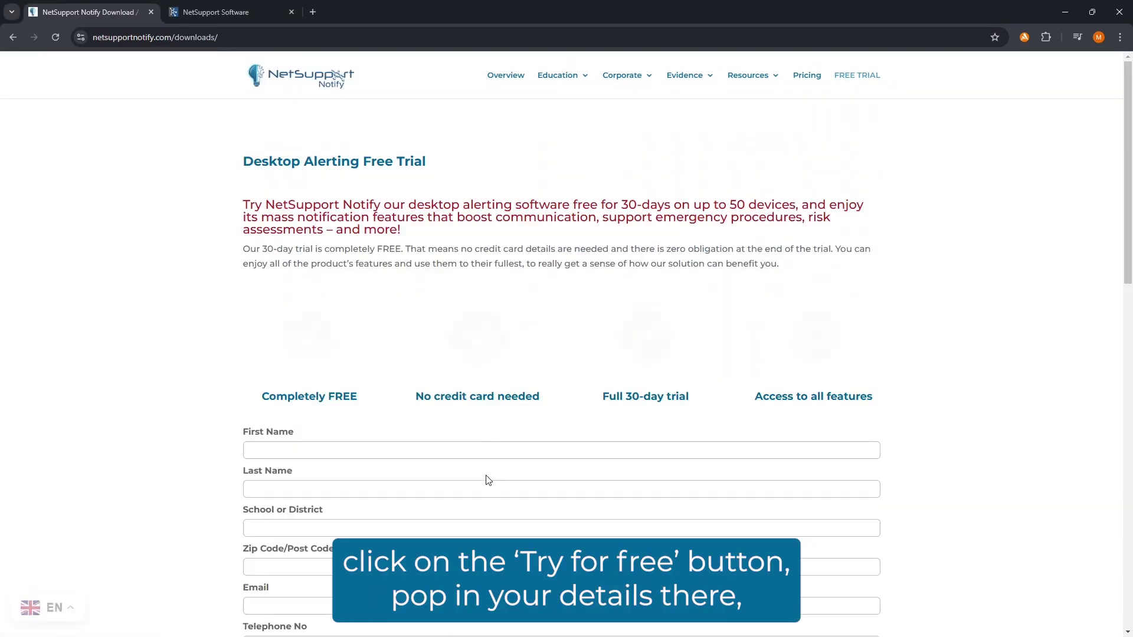
scroll(166, 449, down, 3)
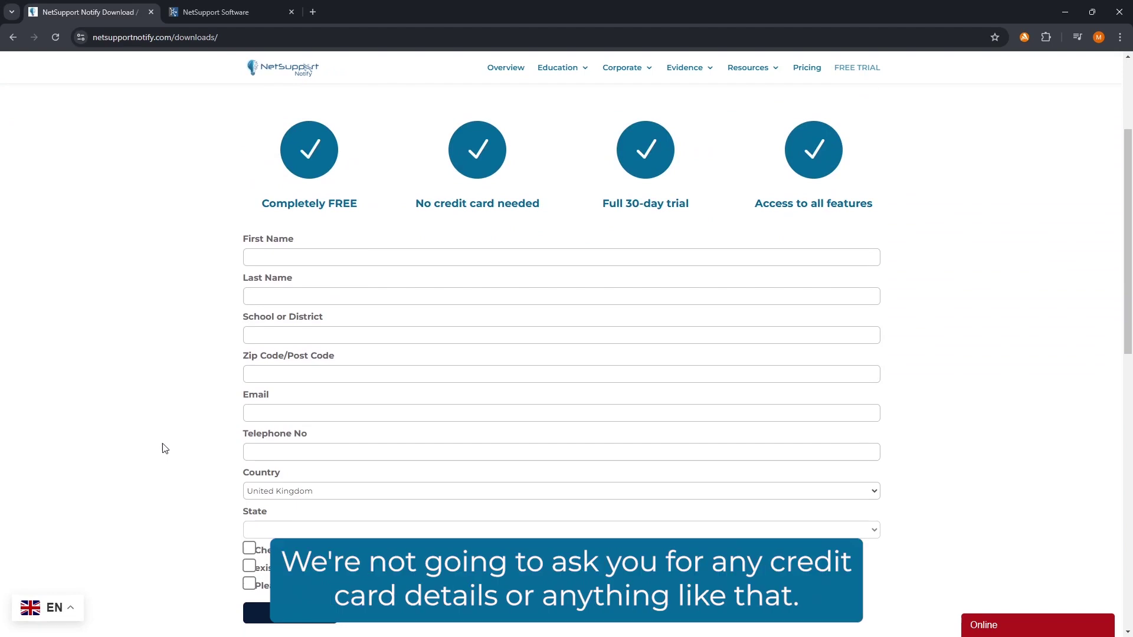
scroll(165, 449, up, 3)
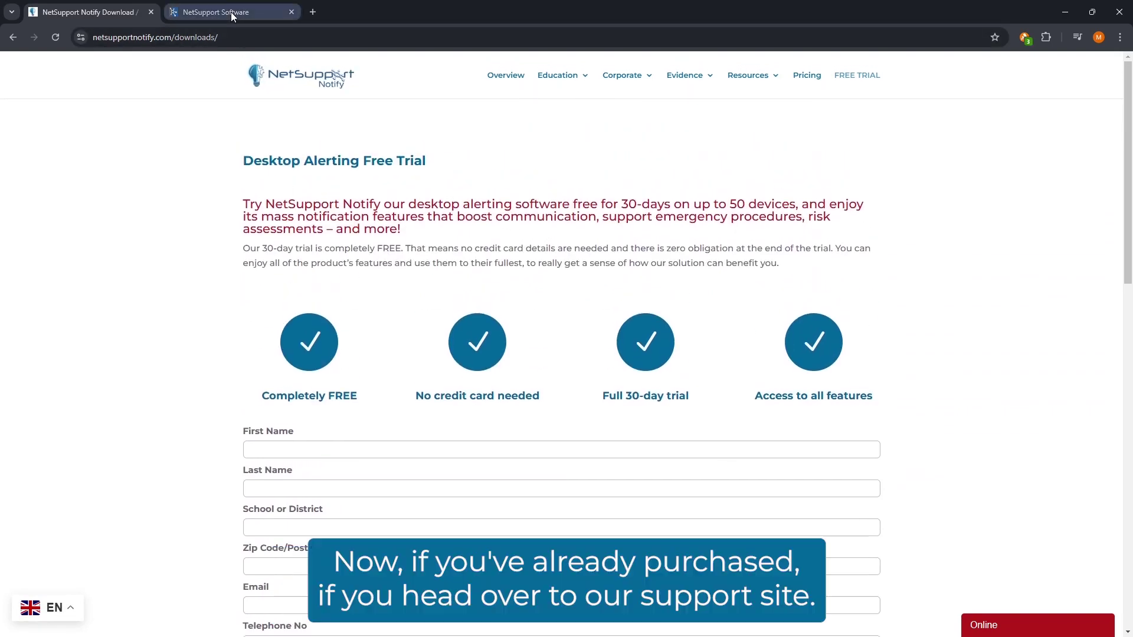
Step: In the NetSupport support portal, open My Products and the NetSupport Notify product downloads
click(231, 12)
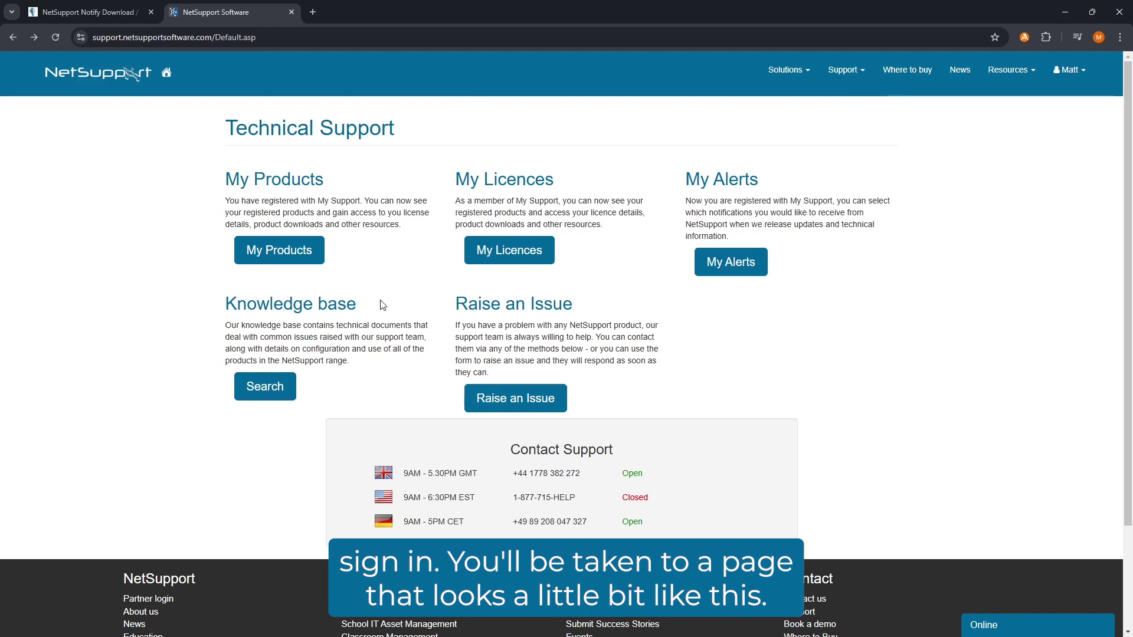
click(284, 270)
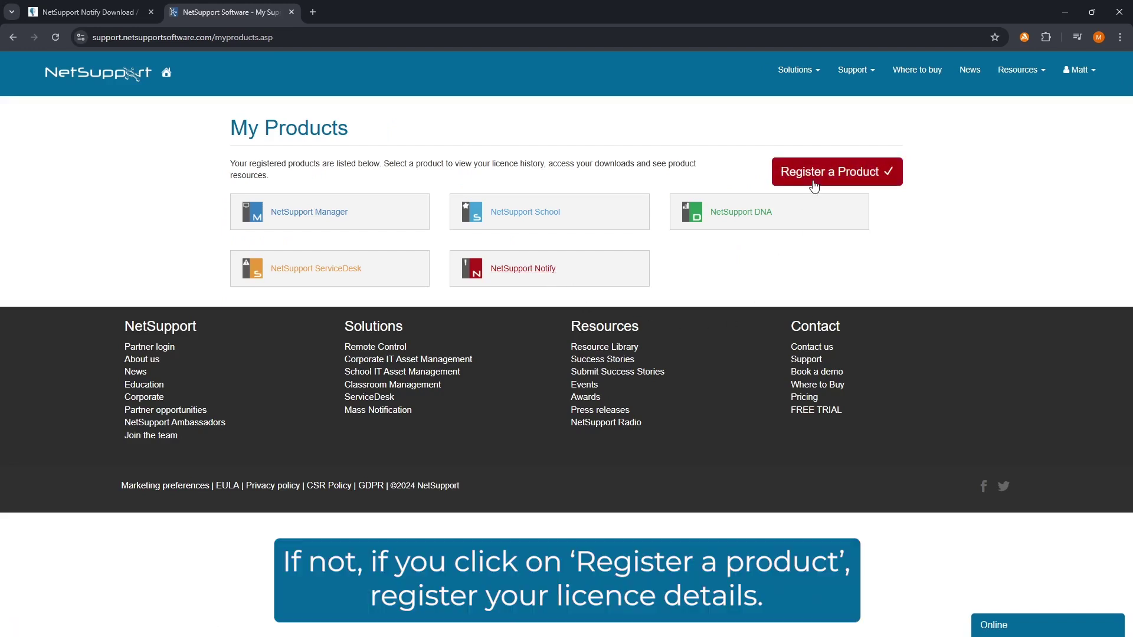
click(527, 269)
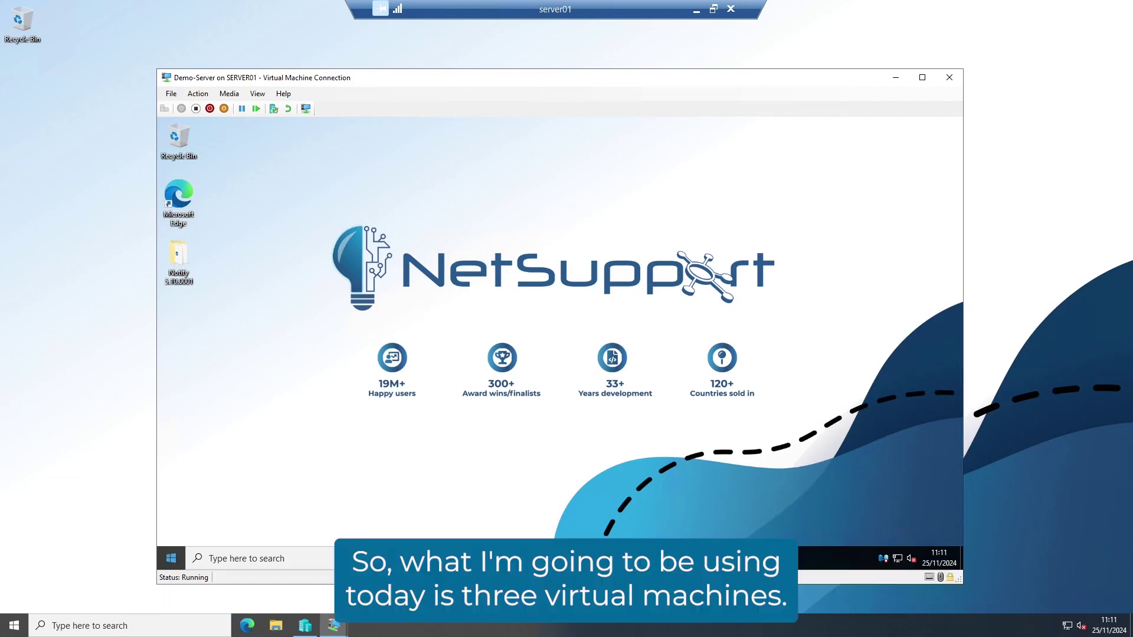
Step: Bring up the running virtual machine windows to reach the Demo-Server connection
click(336, 627)
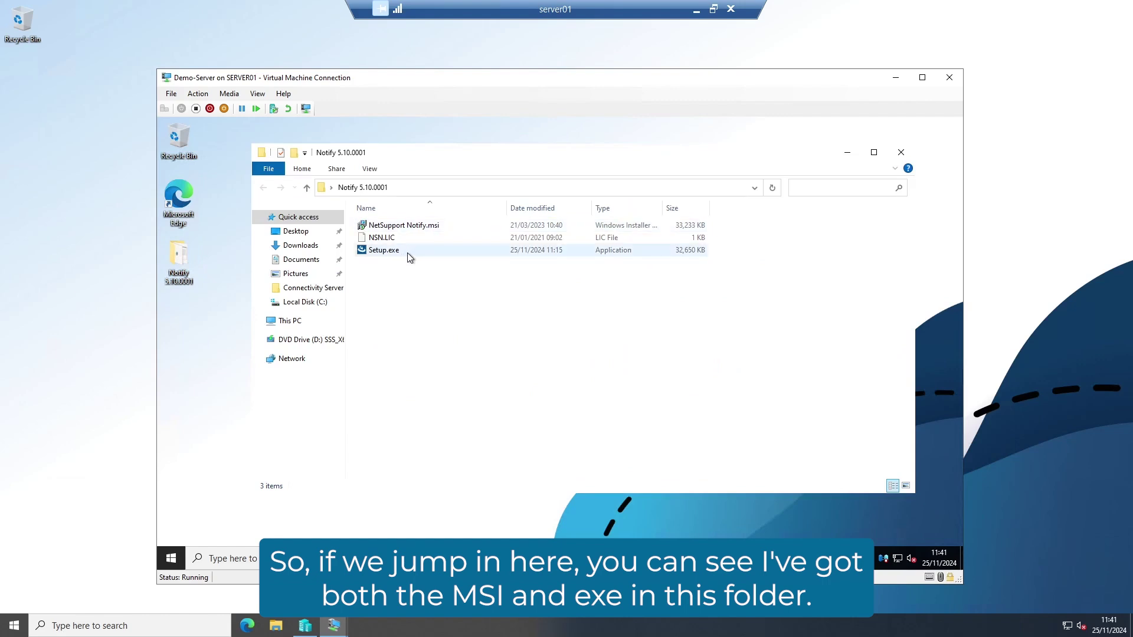
Step: Launch Setup.exe from the Notify 5.10.0001 folder on Demo-Server
click(383, 250)
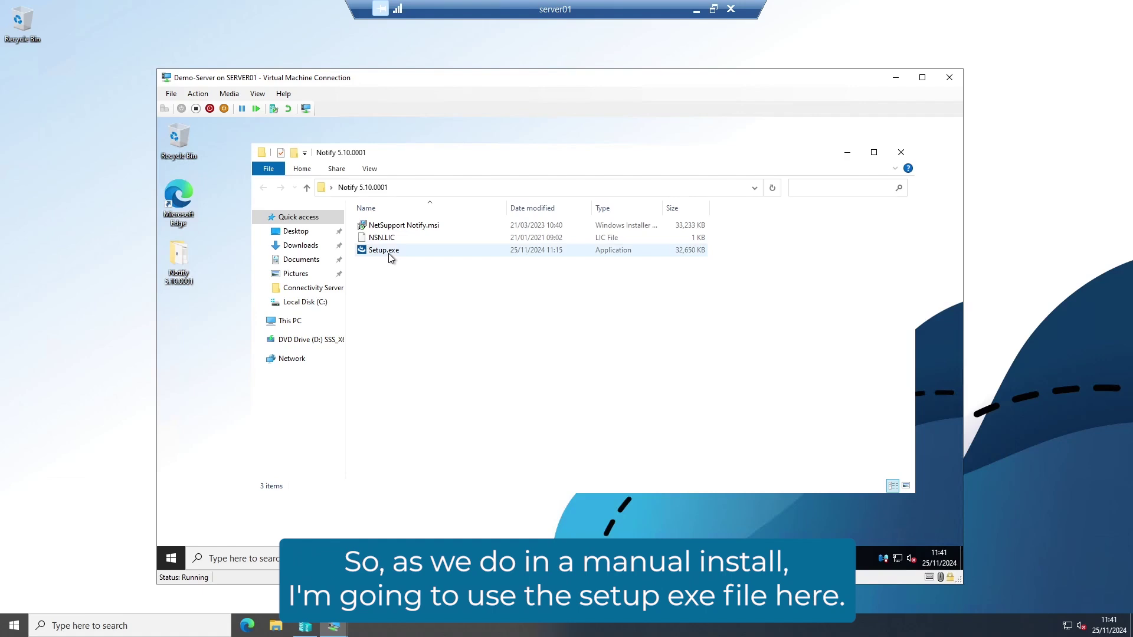
double_click(388, 254)
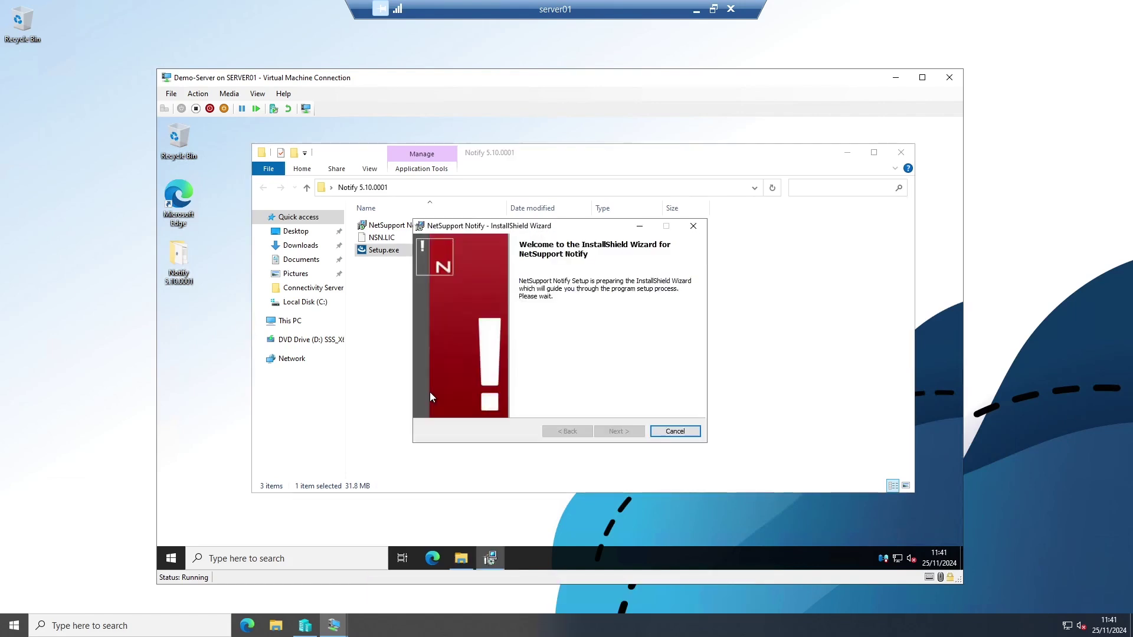
Step: Accept the licence terms and select only the Notification Server feature to install
click(617, 431)
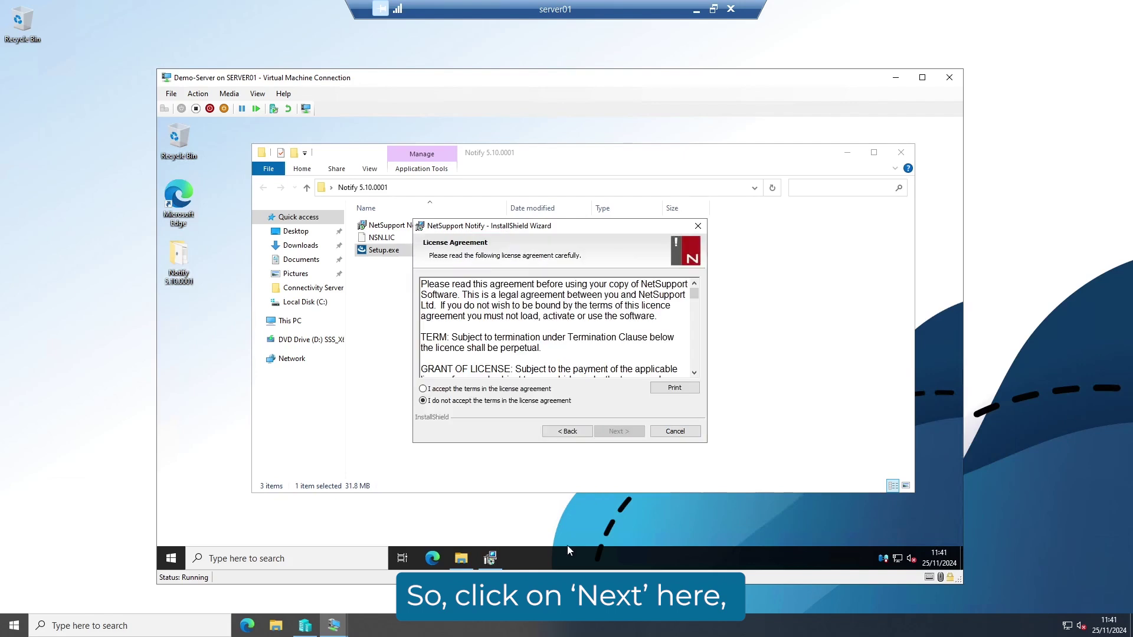
click(446, 389)
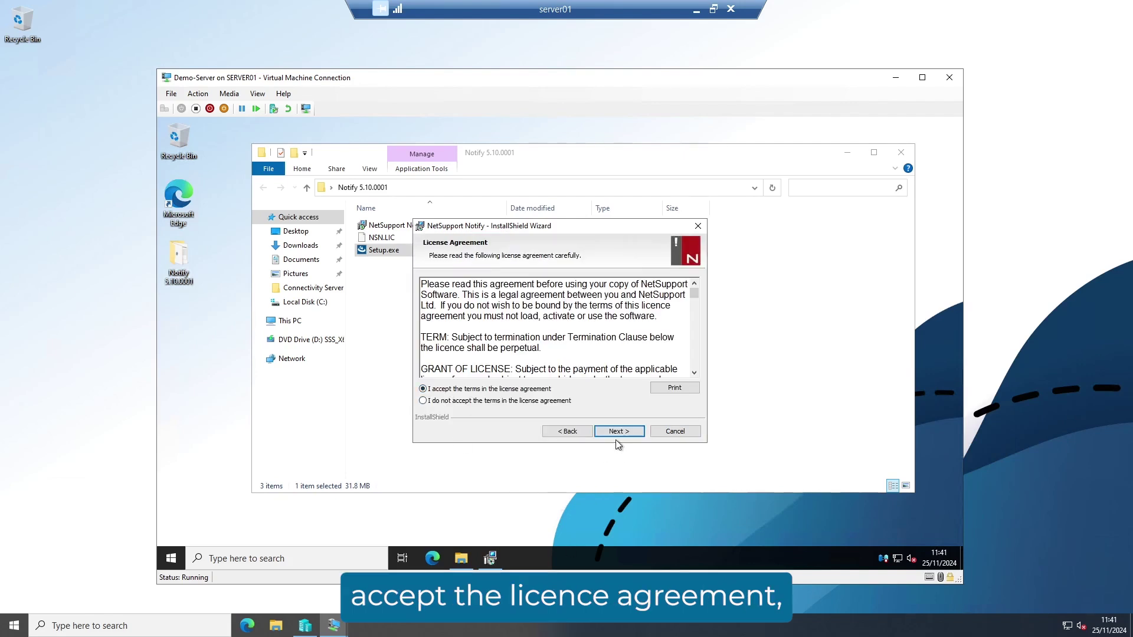
click(617, 431)
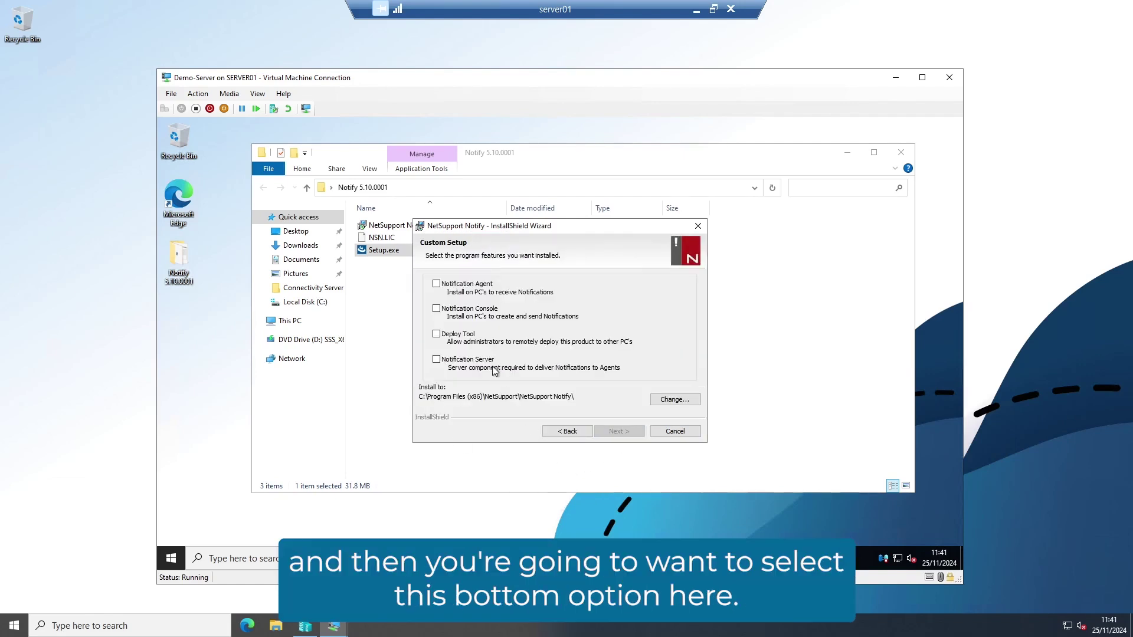
click(436, 360)
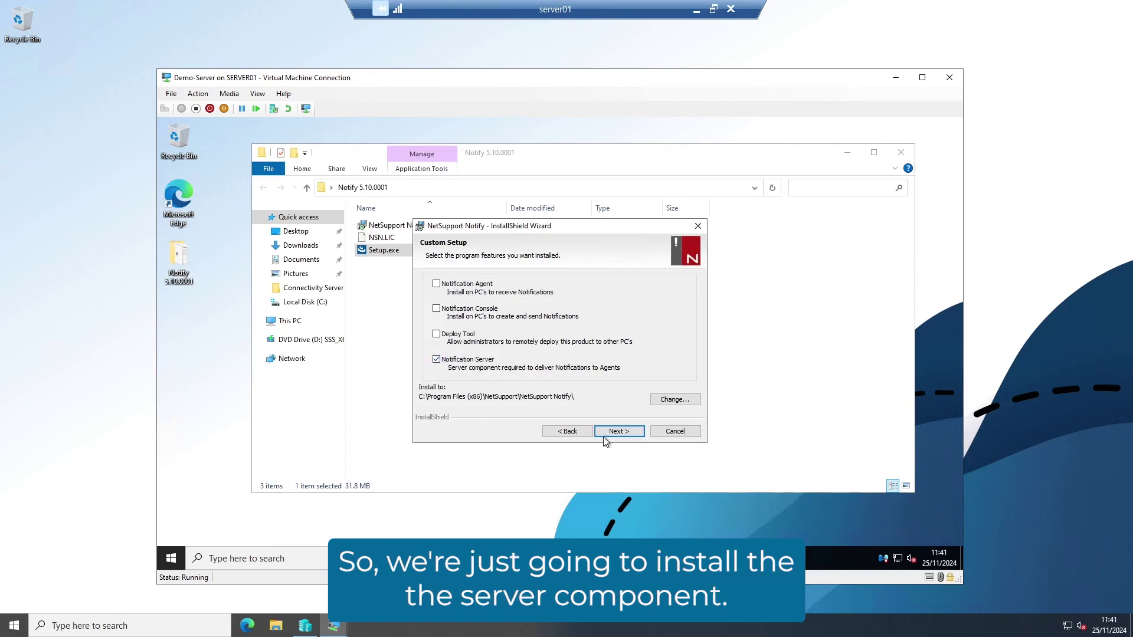
click(617, 431)
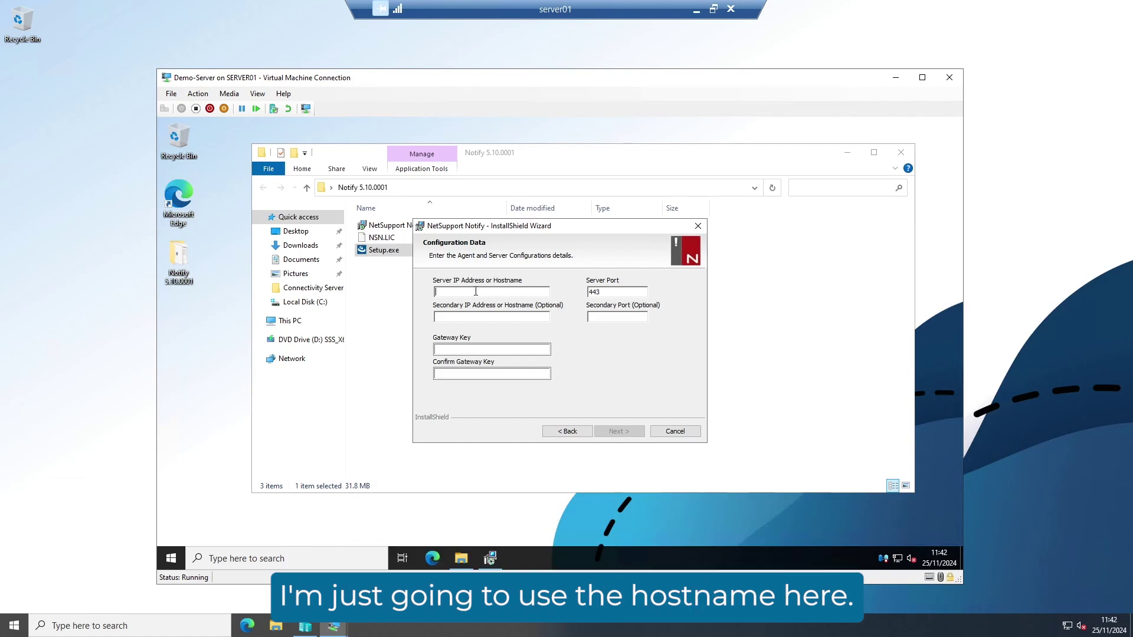
Step: Enter Demo-Server as the server address and change the server port from 443 to 3085
text(emo-)
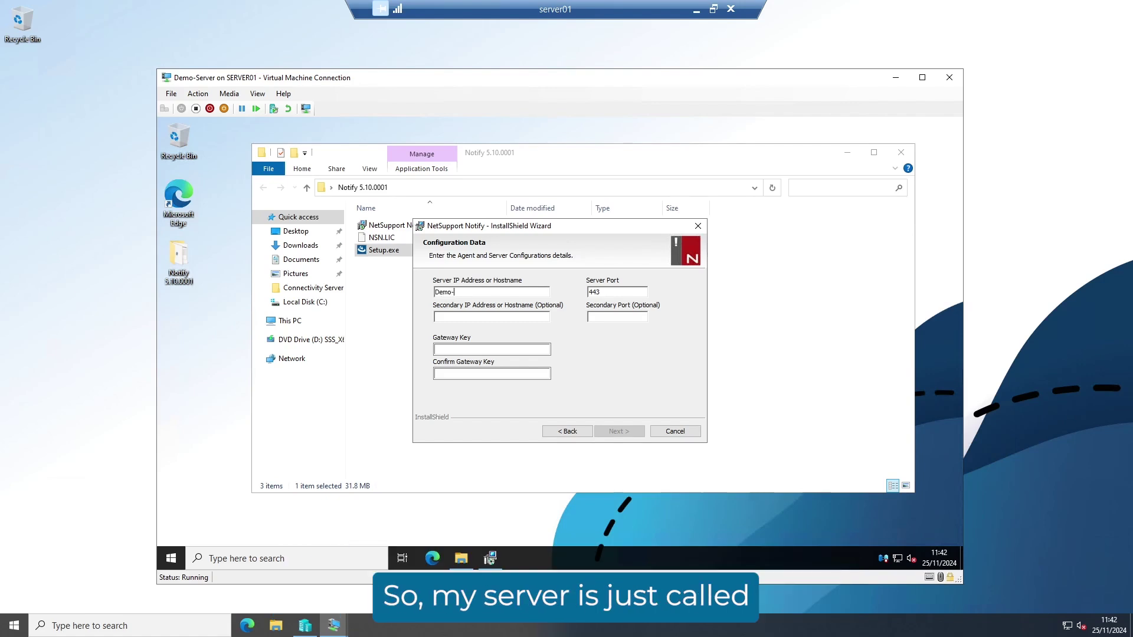
text(Server)
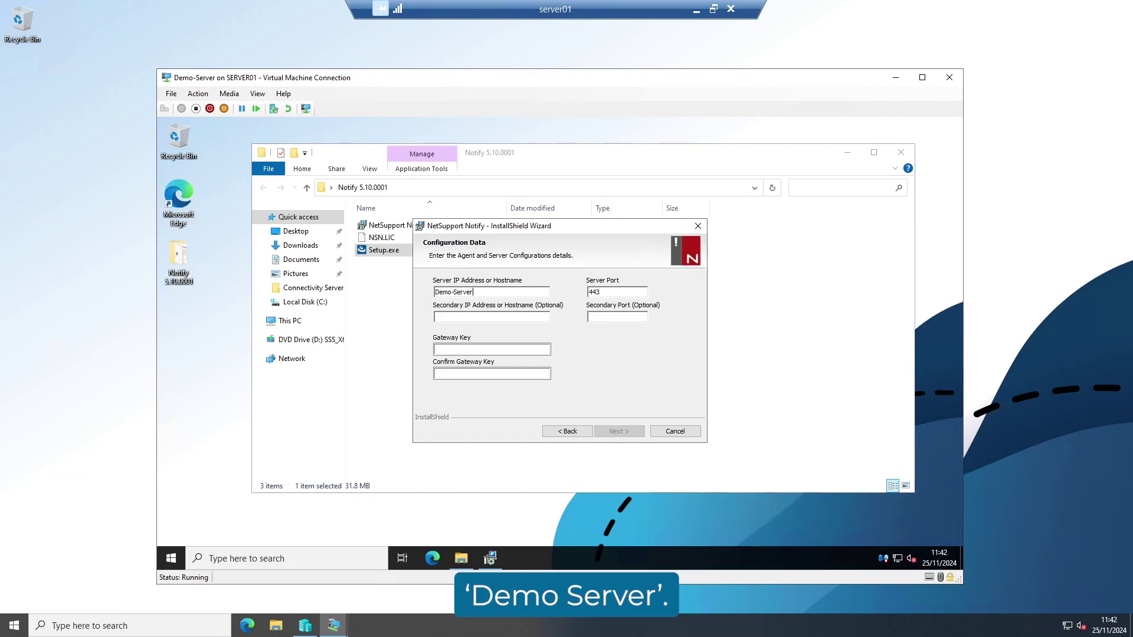
key(Tab)
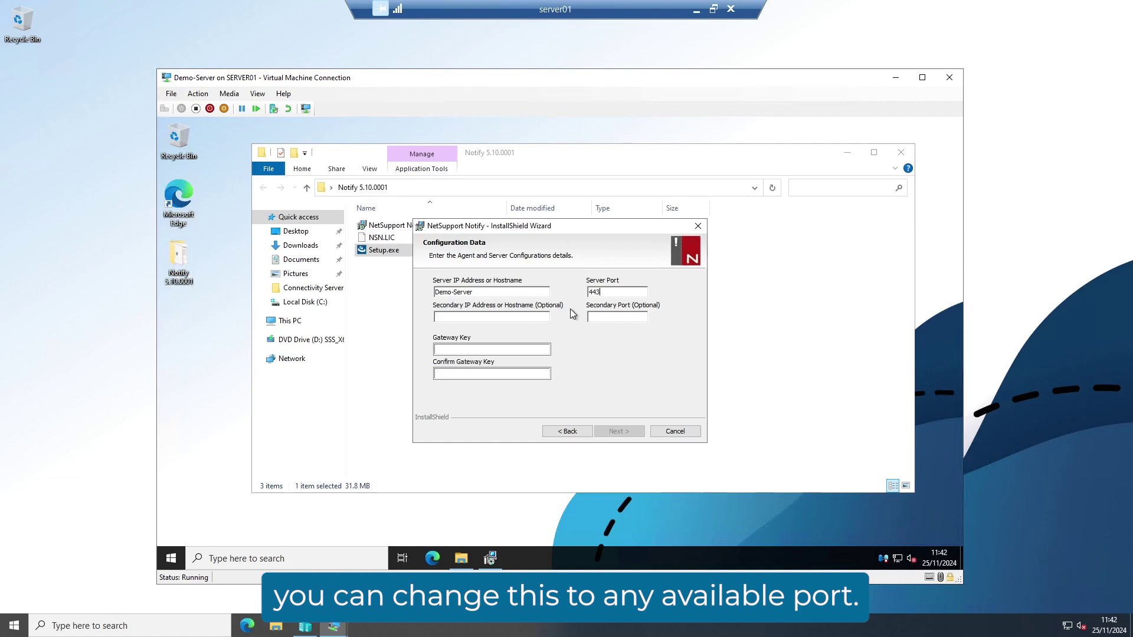
key(BackSpace)
key(BackSpace)
key(BackSpace)
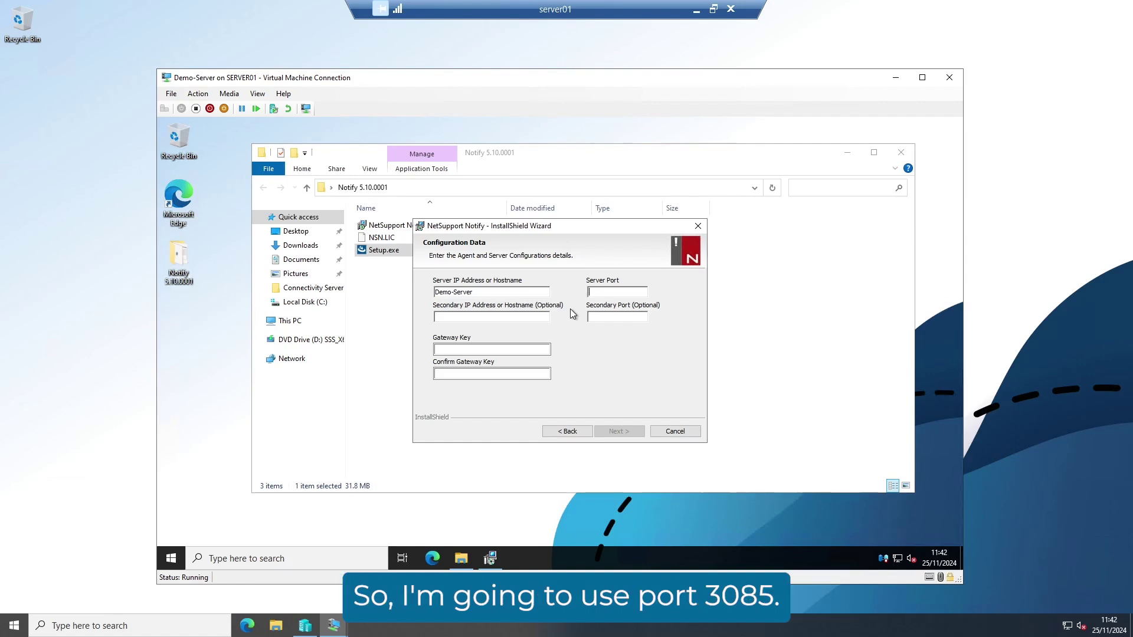
text(3085)
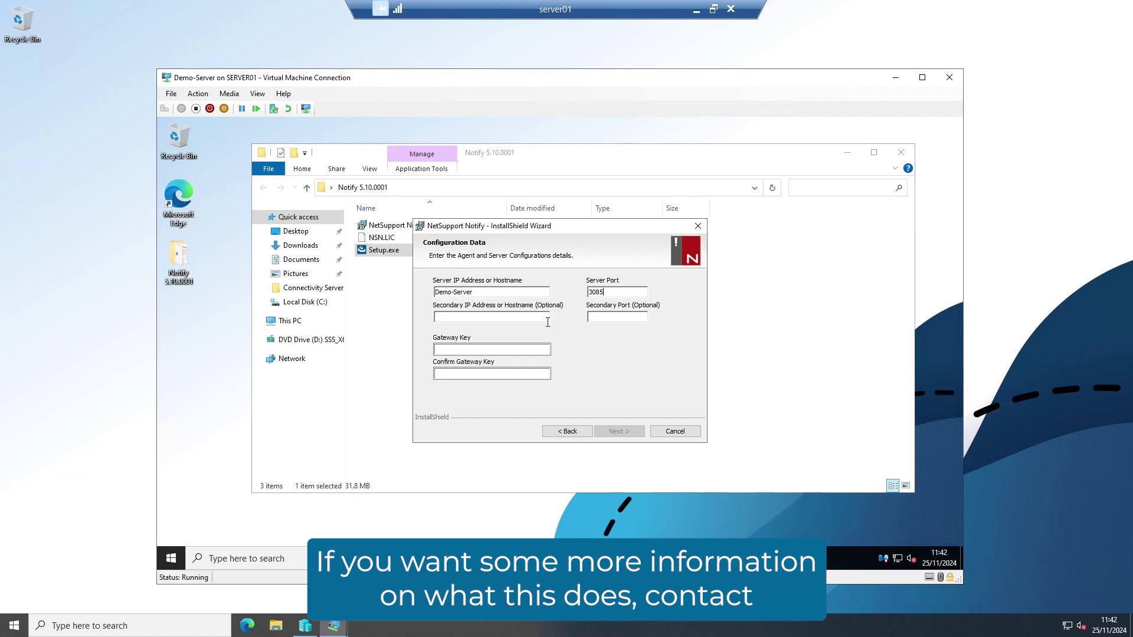
Step: Enter the gateway key and repeat it in the Confirm Gateway Key field
click(525, 350)
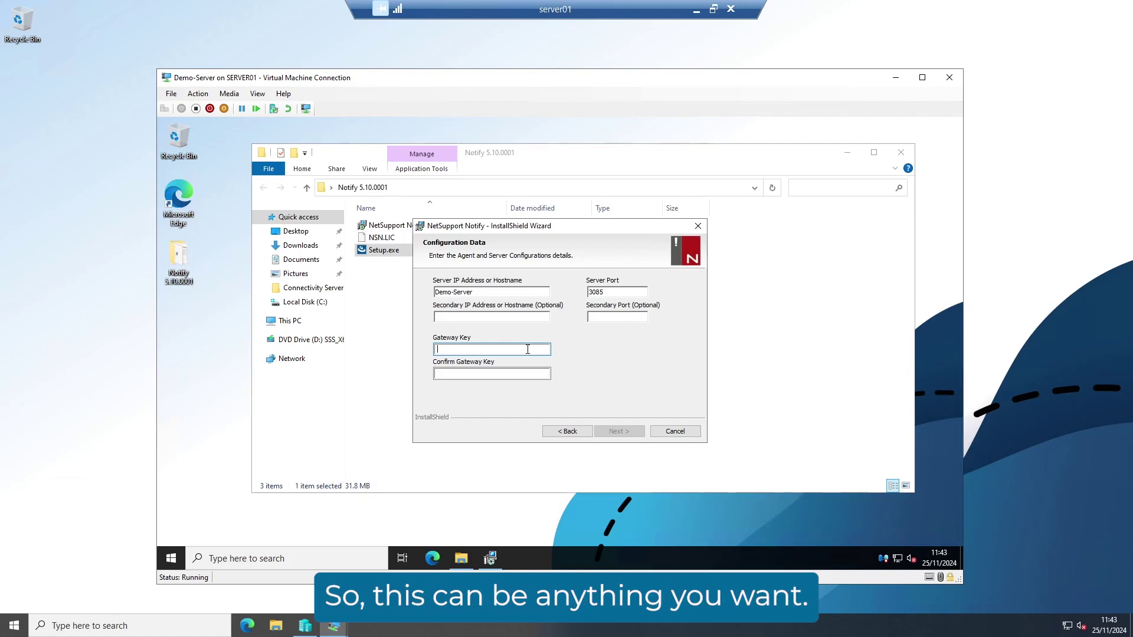
text(p)
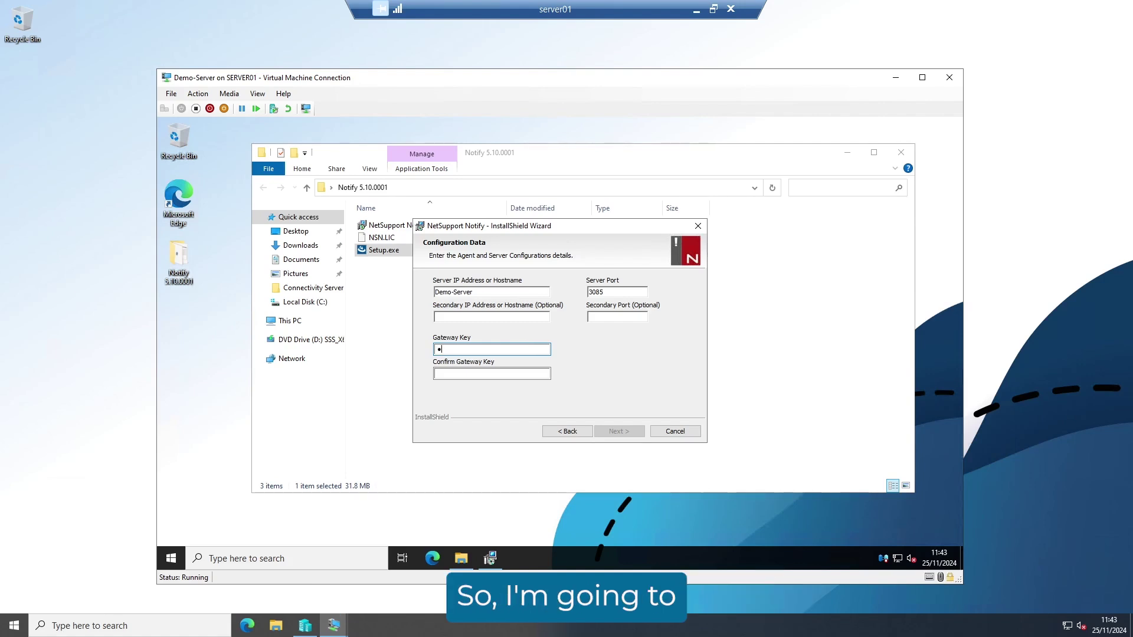
text(asswor)
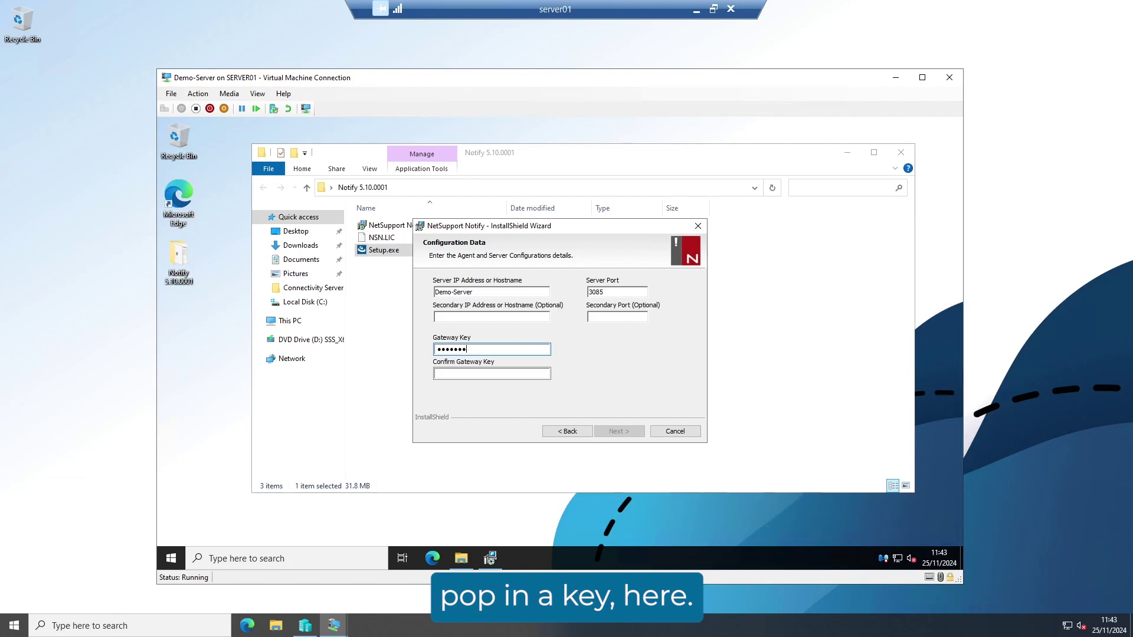
text(d)
key(Tab)
text(passwo)
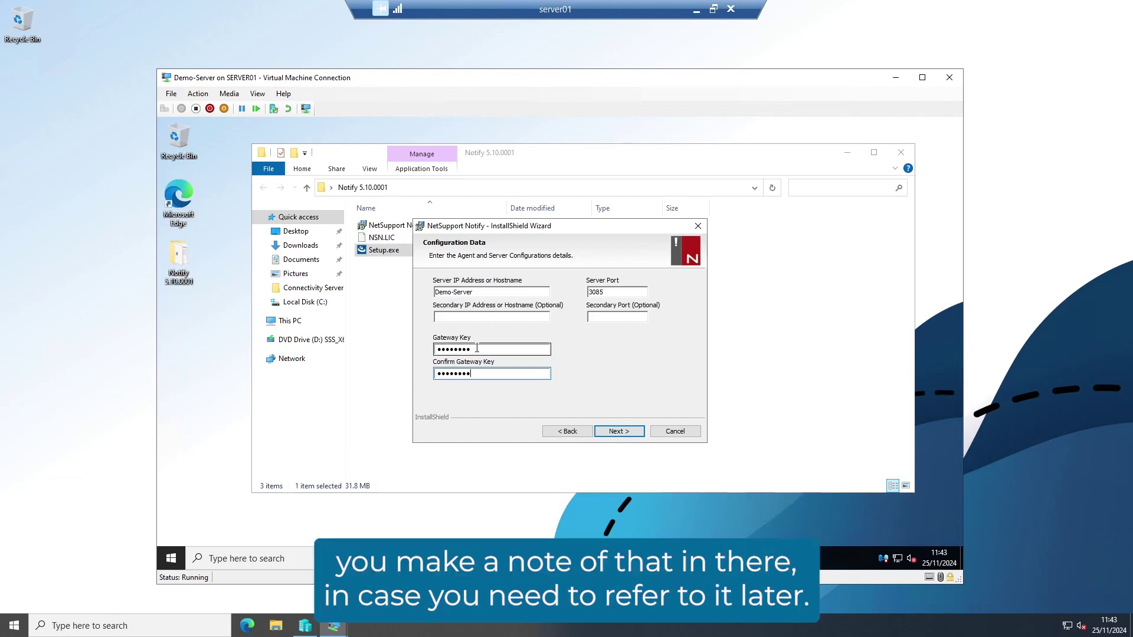
Step: Install the Notification Server on Demo-Server and close the completed wizard
click(624, 436)
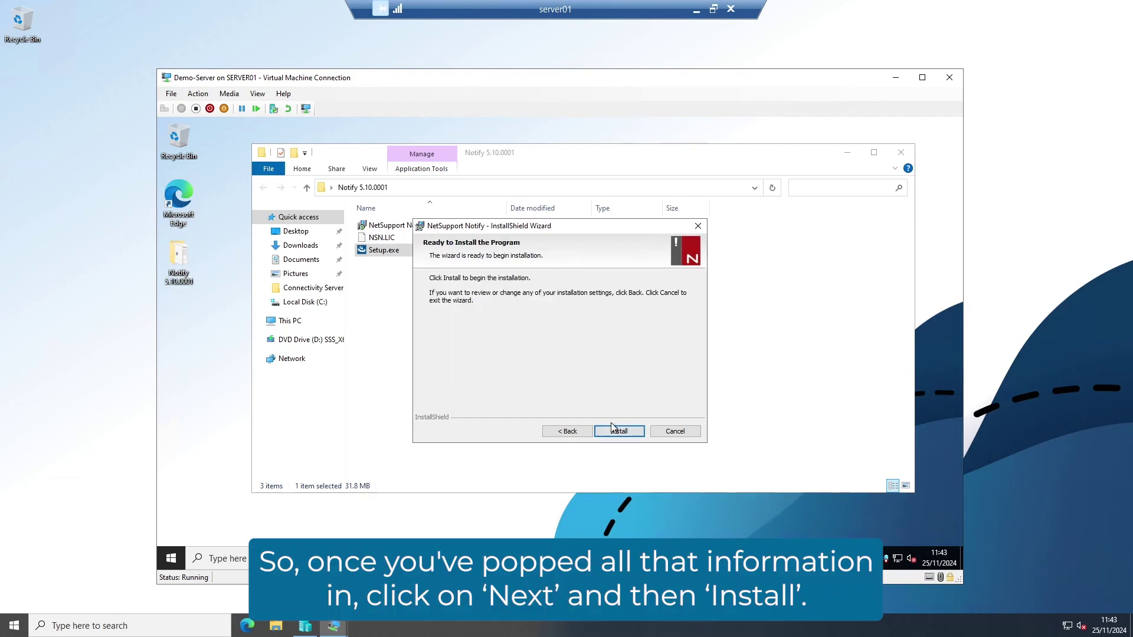
click(617, 429)
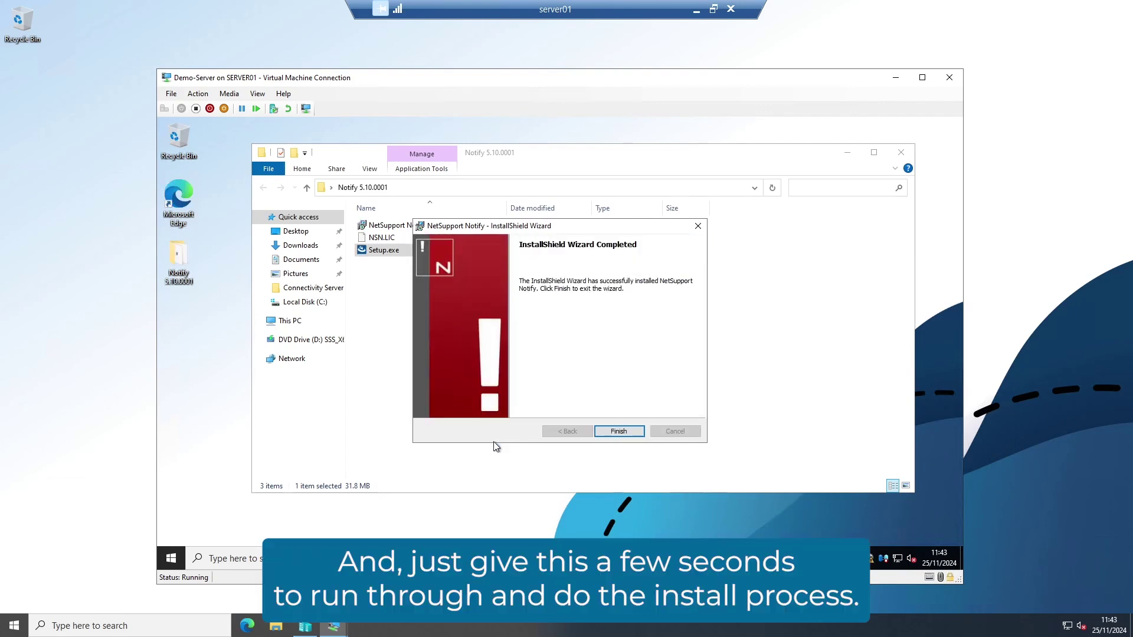
click(611, 433)
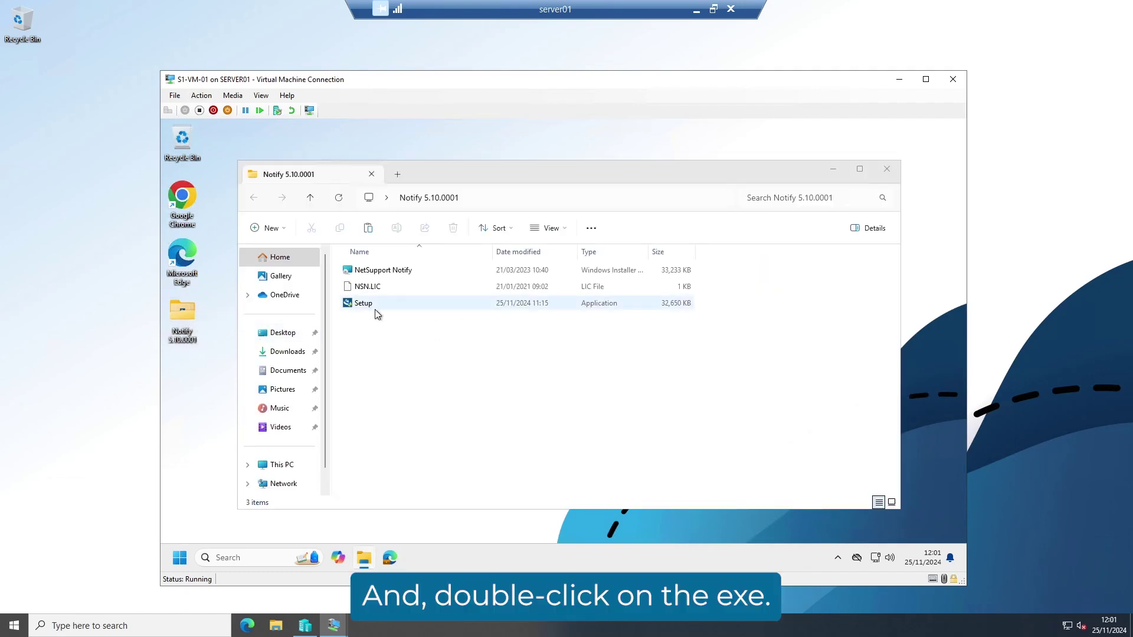
Step: Run Setup on S1-VM-01, accept the licence, and select Notification Agent and Notification Console
double_click(376, 308)
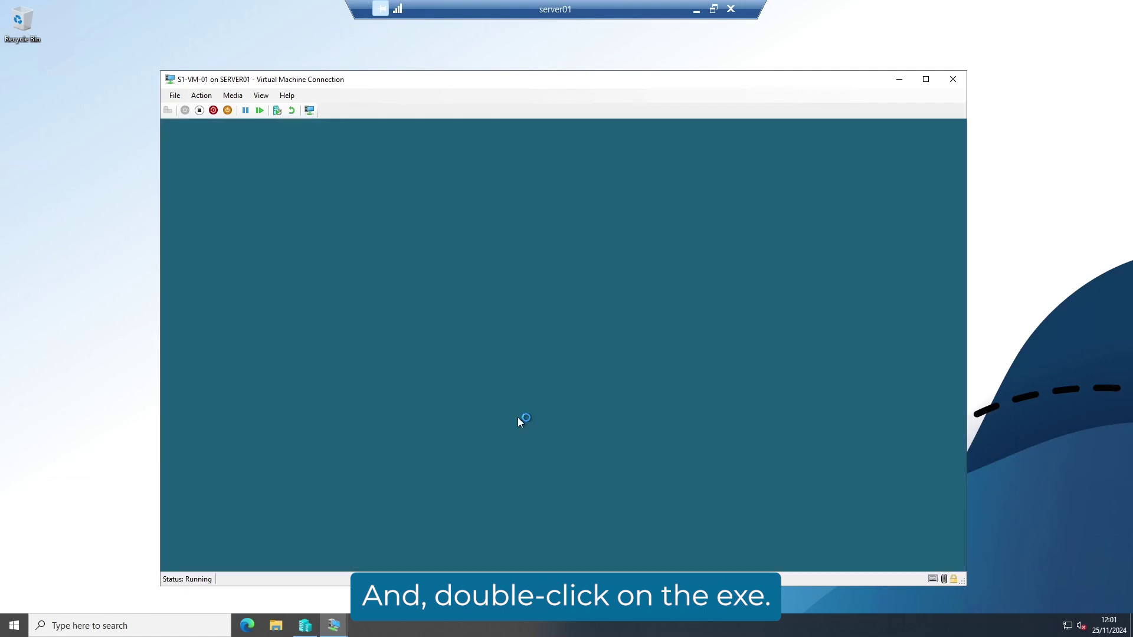
click(492, 443)
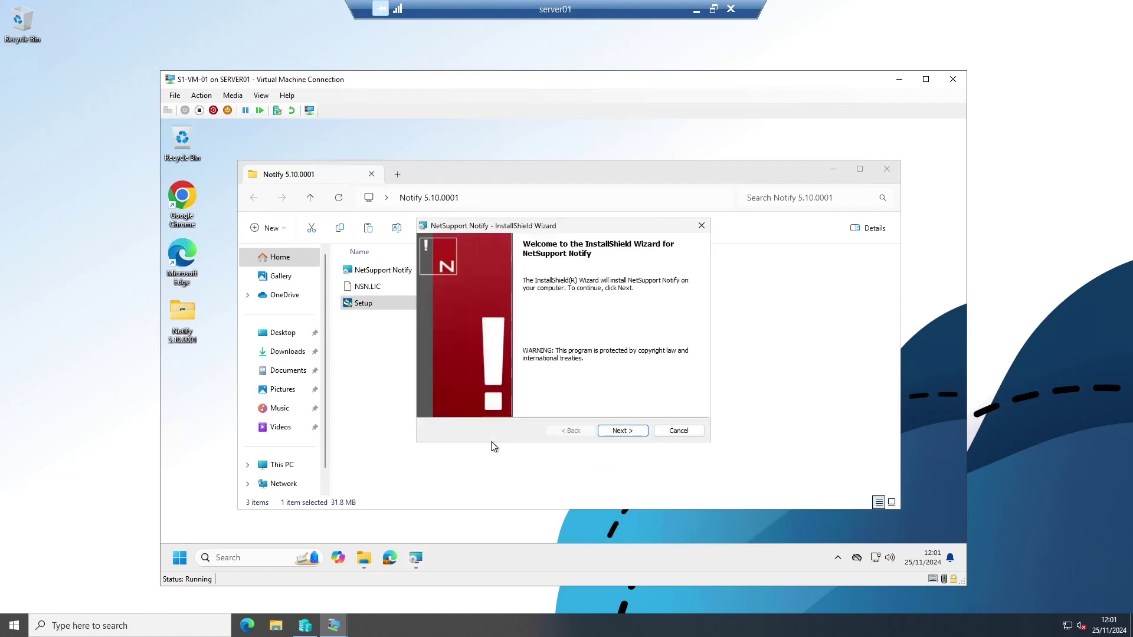
click(611, 431)
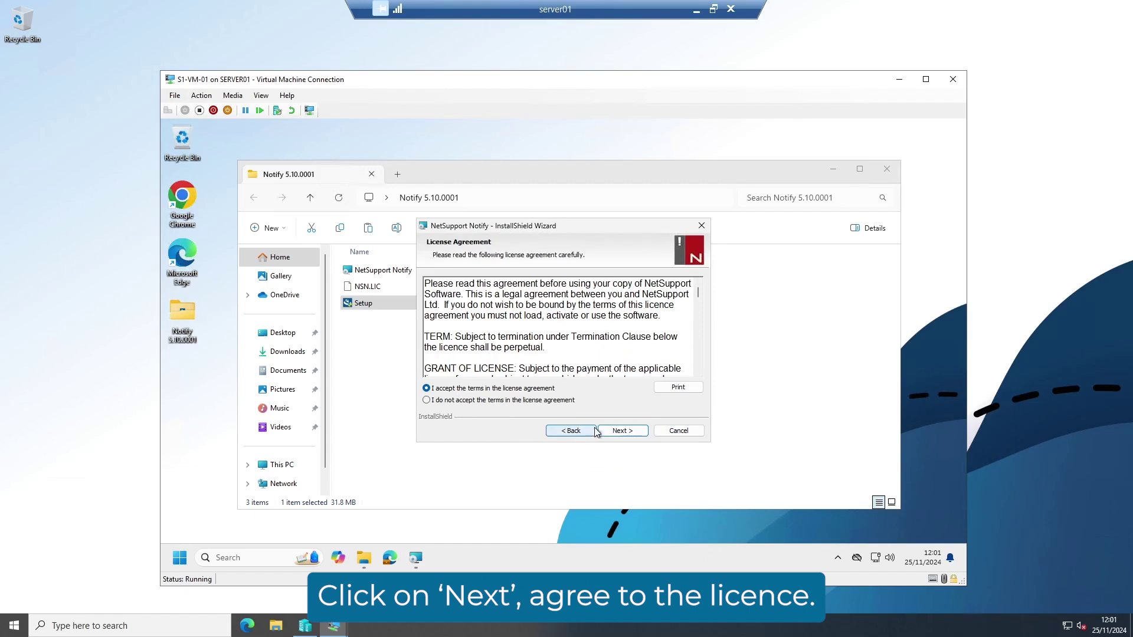
click(623, 431)
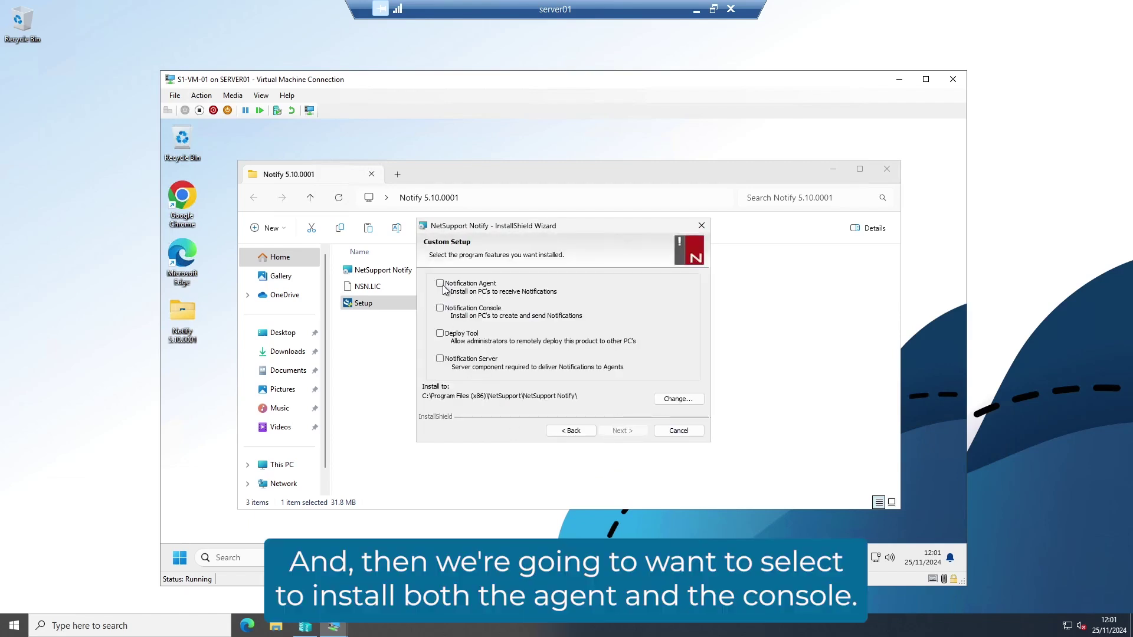
click(439, 283)
click(440, 308)
click(610, 433)
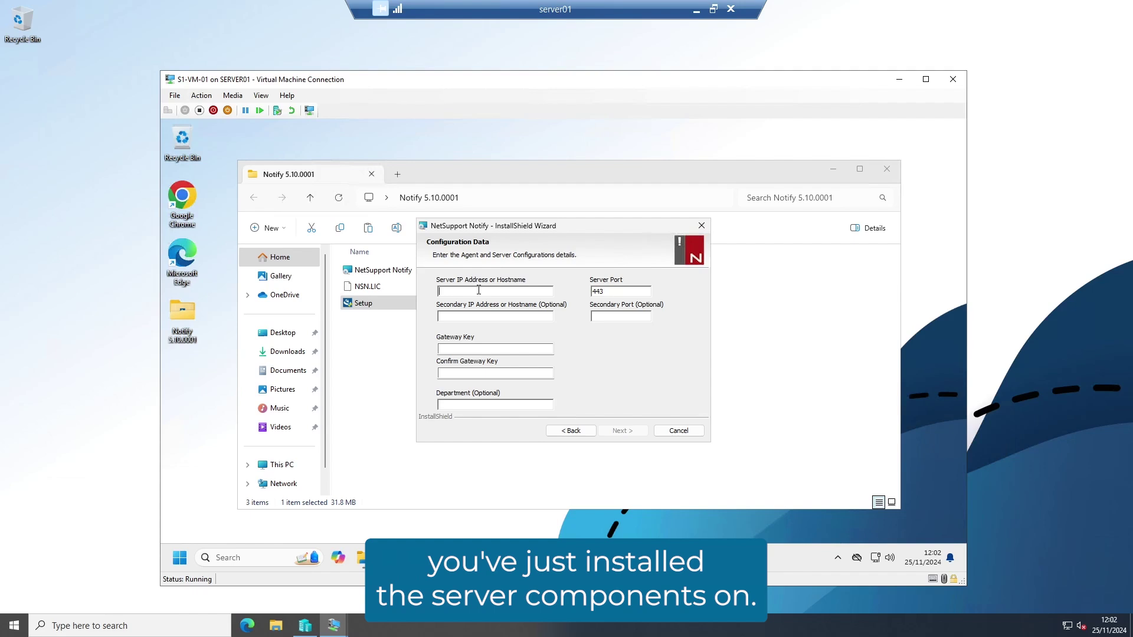
Step: Set the server address to Demo-Server and the server port to 3085
text(Demo)
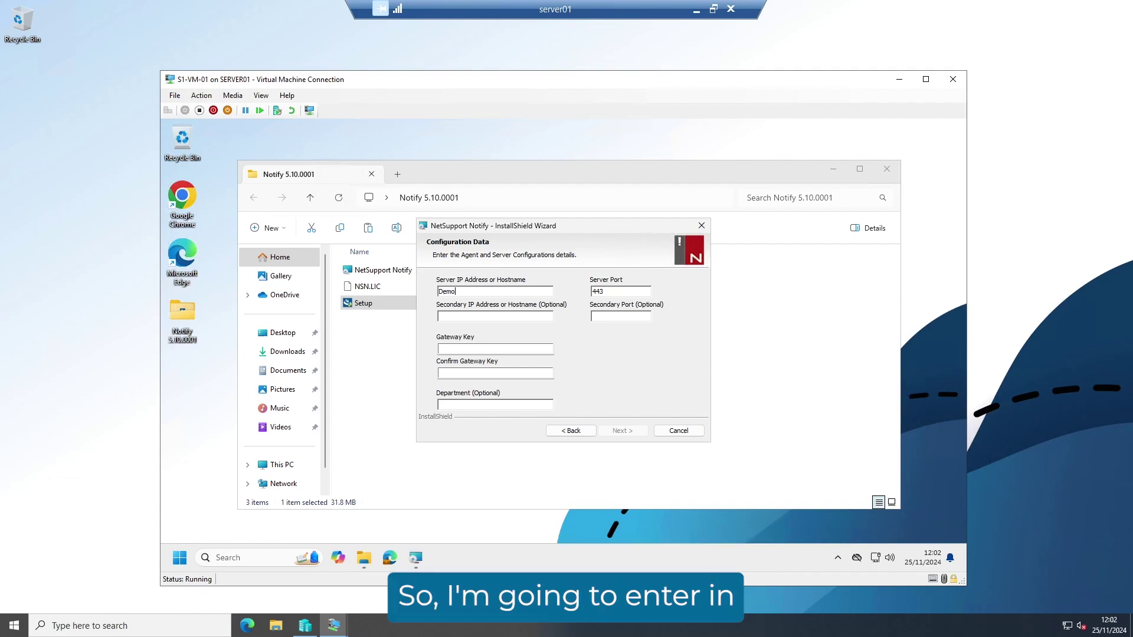
text(-Server)
key(Tab)
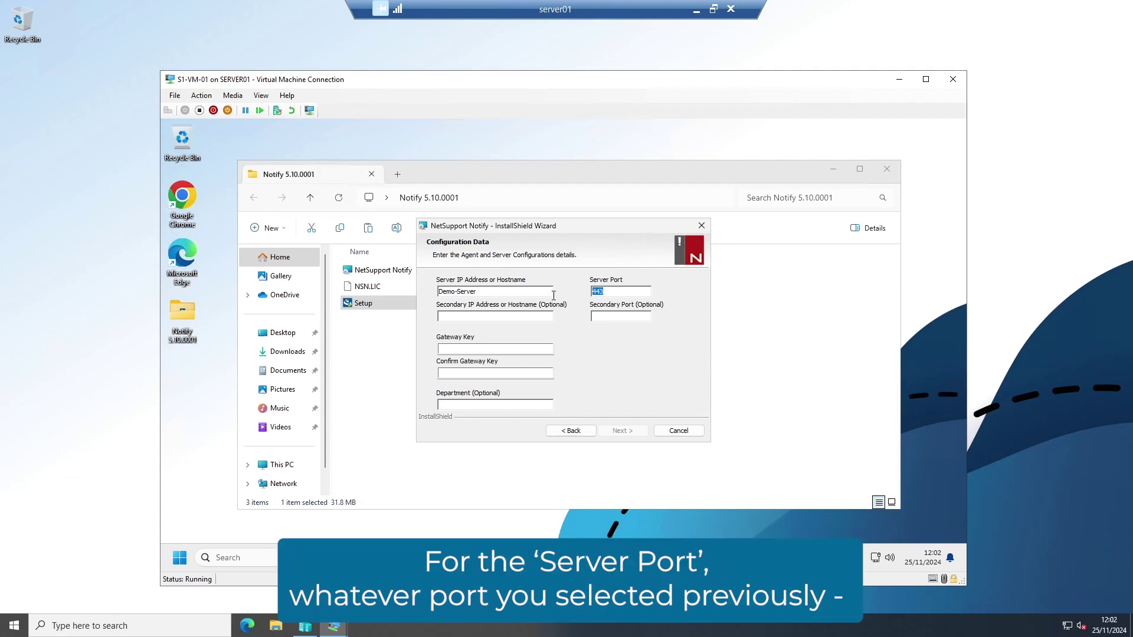
text(3085)
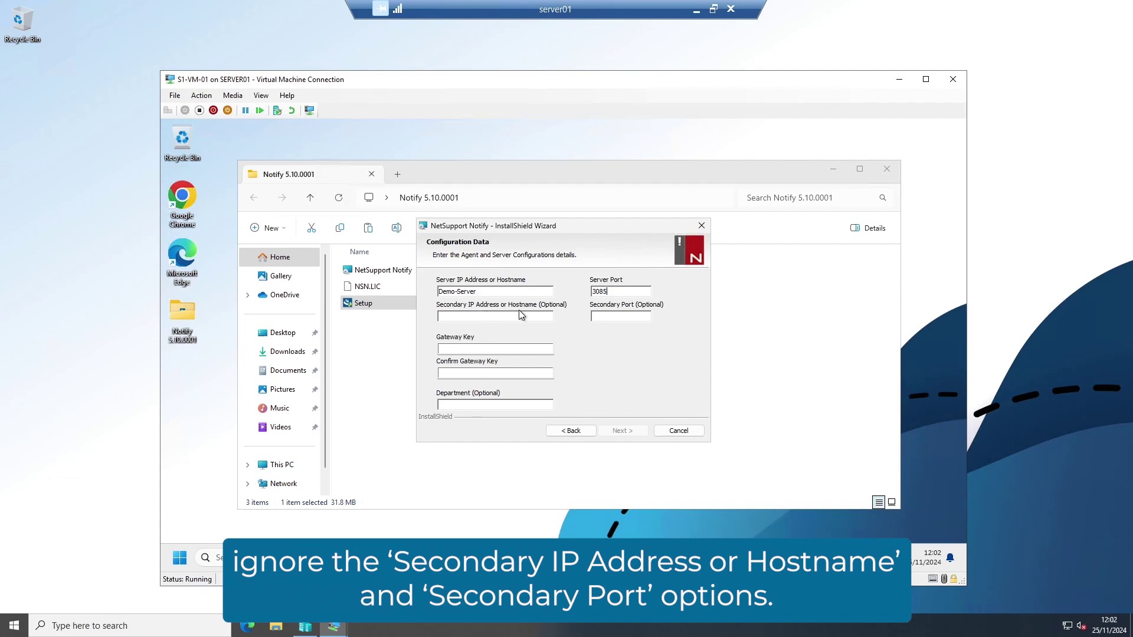
click(485, 350)
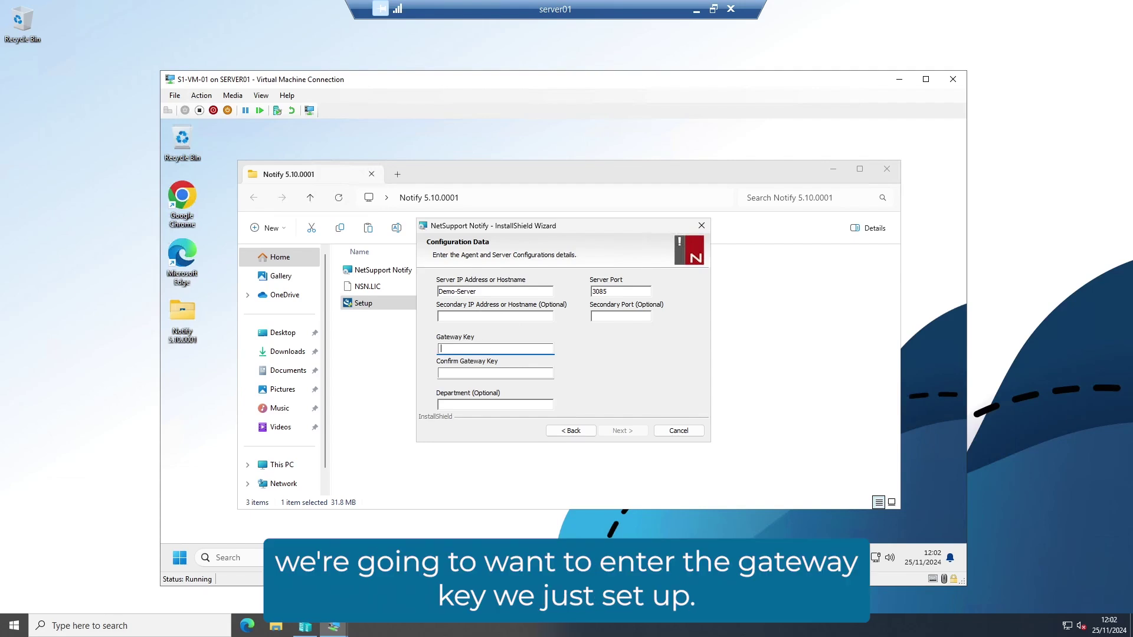
Step: Enter and confirm the gateway key, then type 'Tech Supp' as the department
text(•••••••)
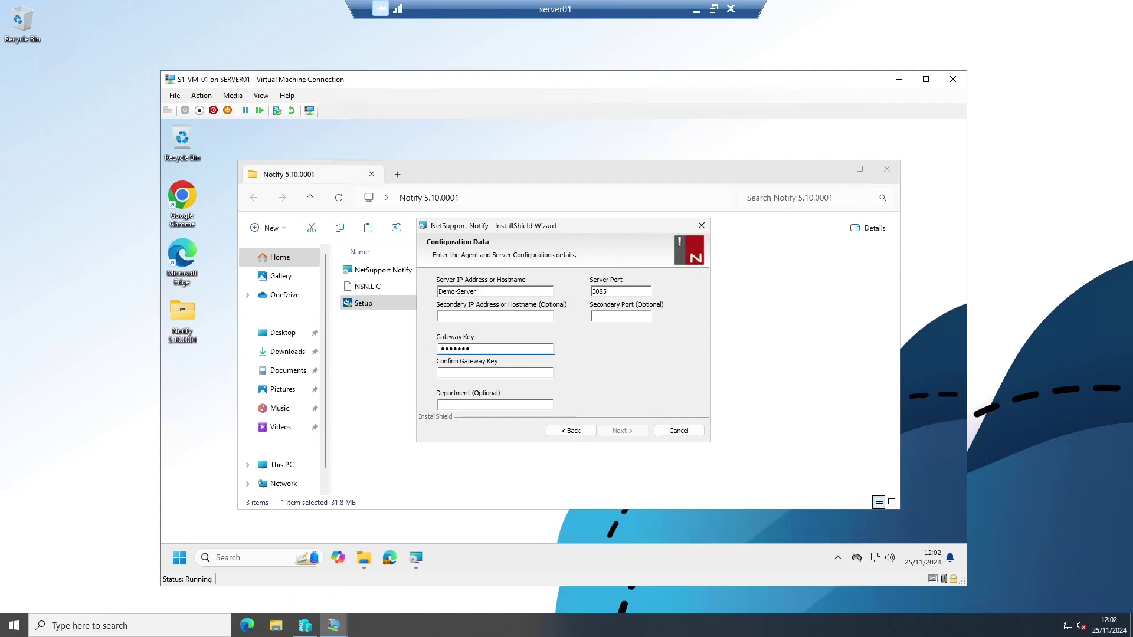
text(•)
key(Tab)
text(•••)
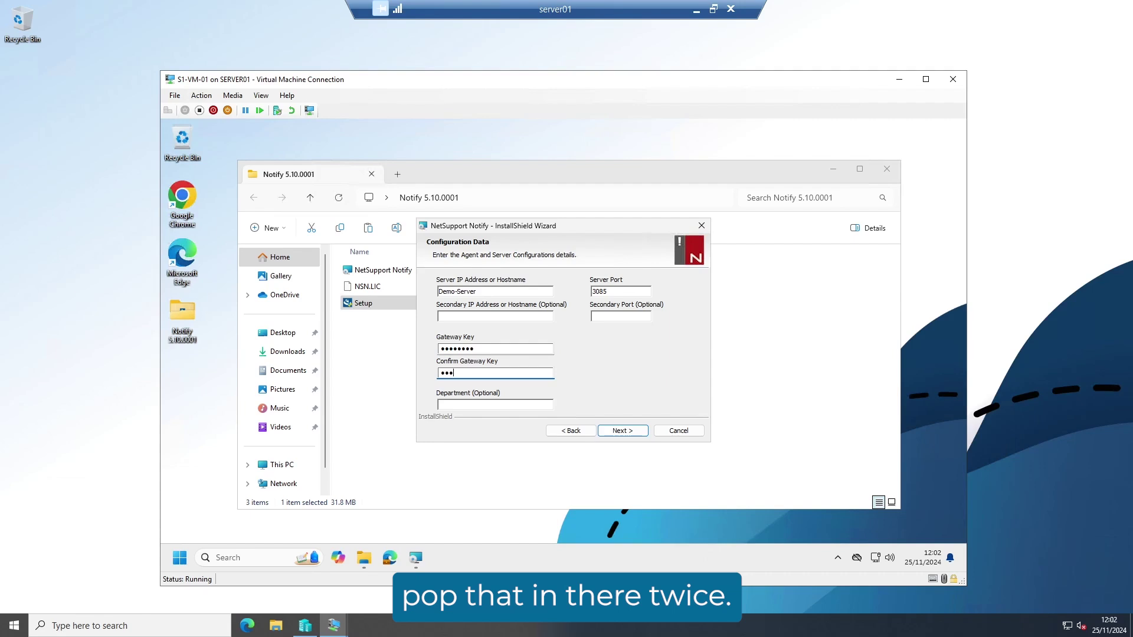
text(•••)
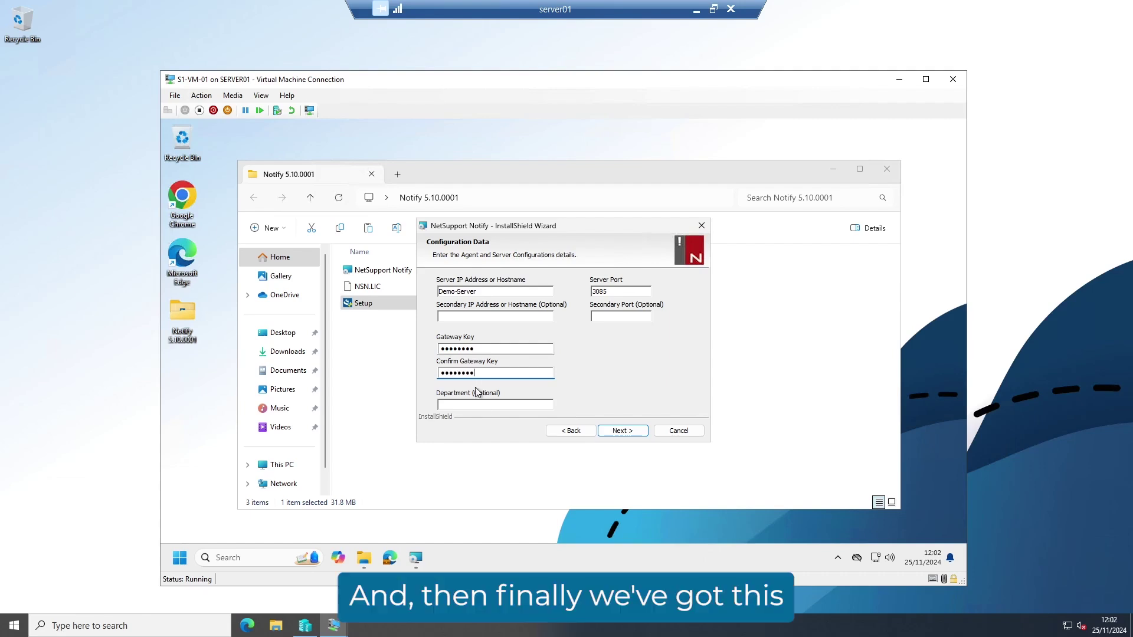
click(479, 406)
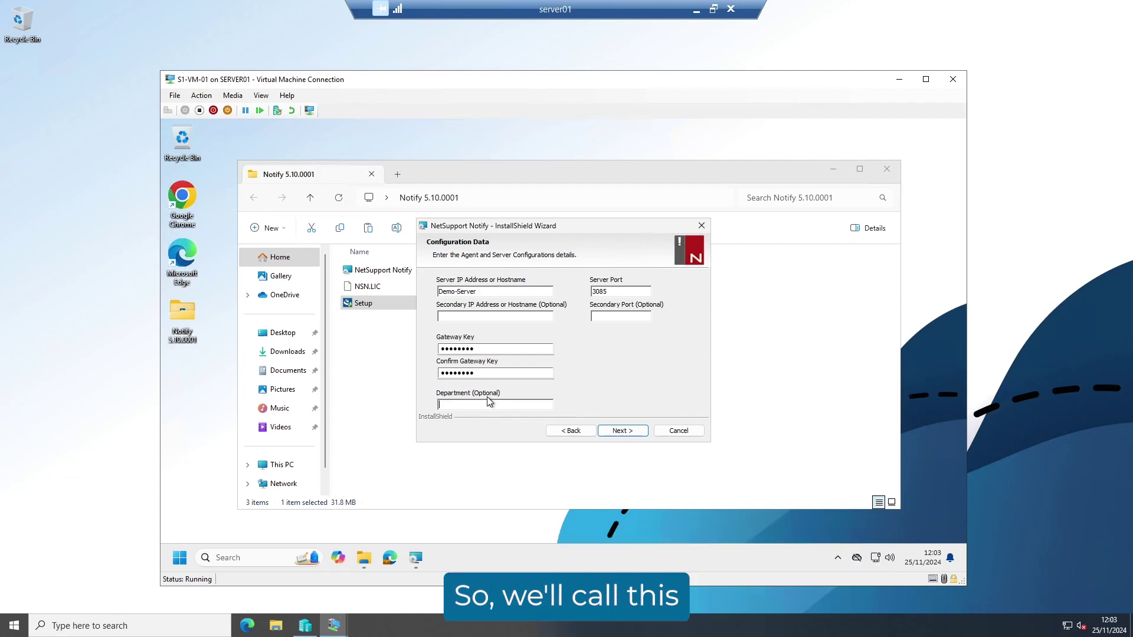
text(Tech)
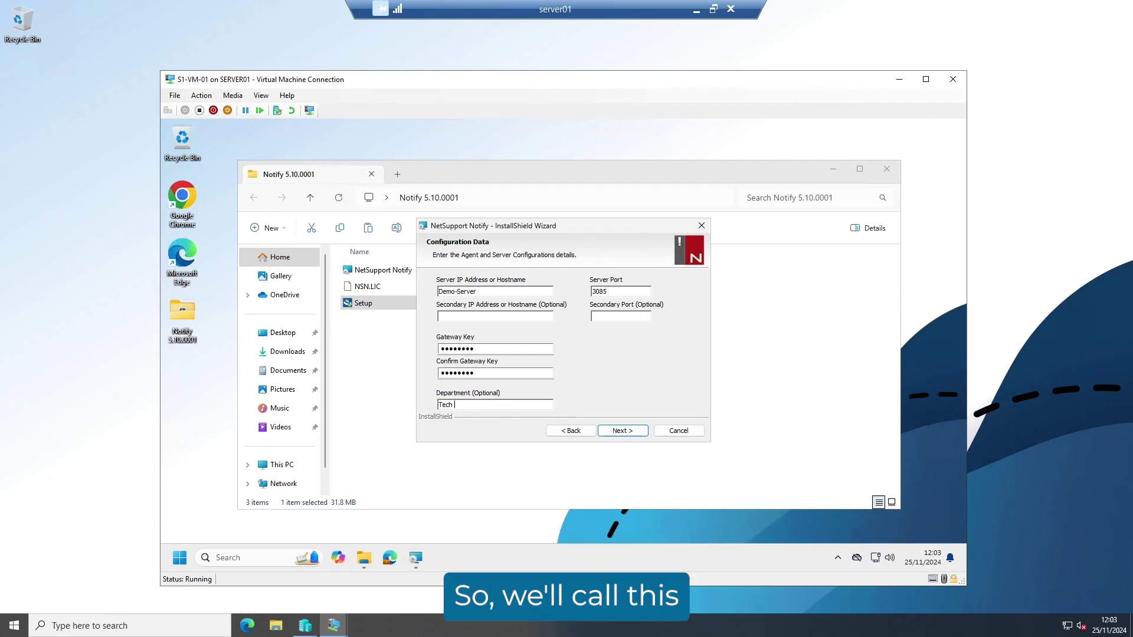
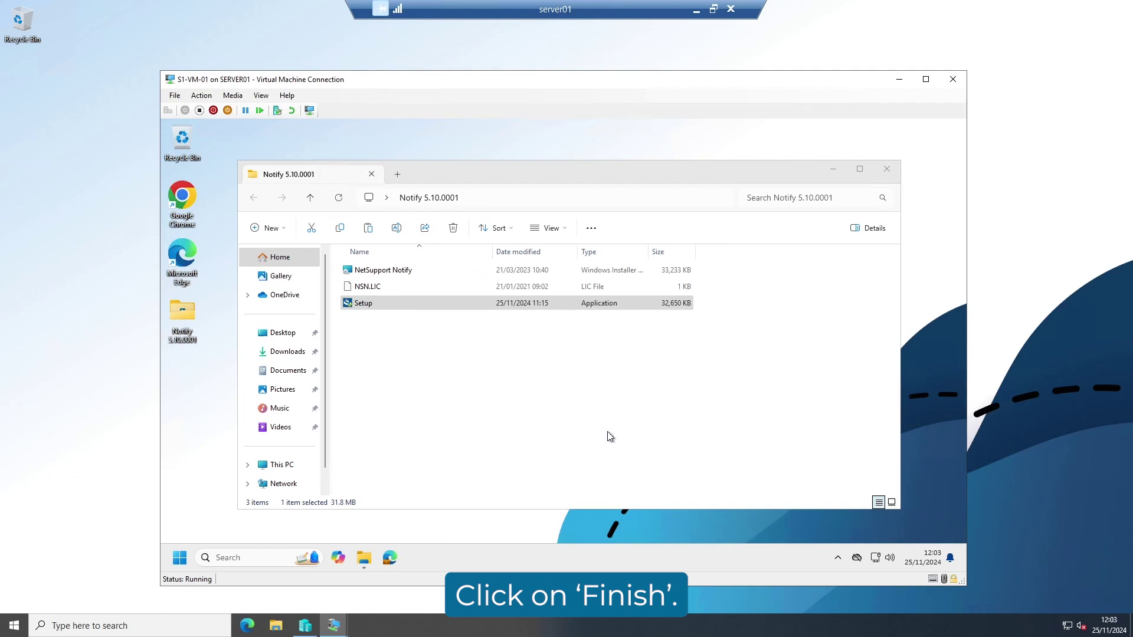
Step: Launch the Notification Console from the Start menu and maximise it
click(180, 558)
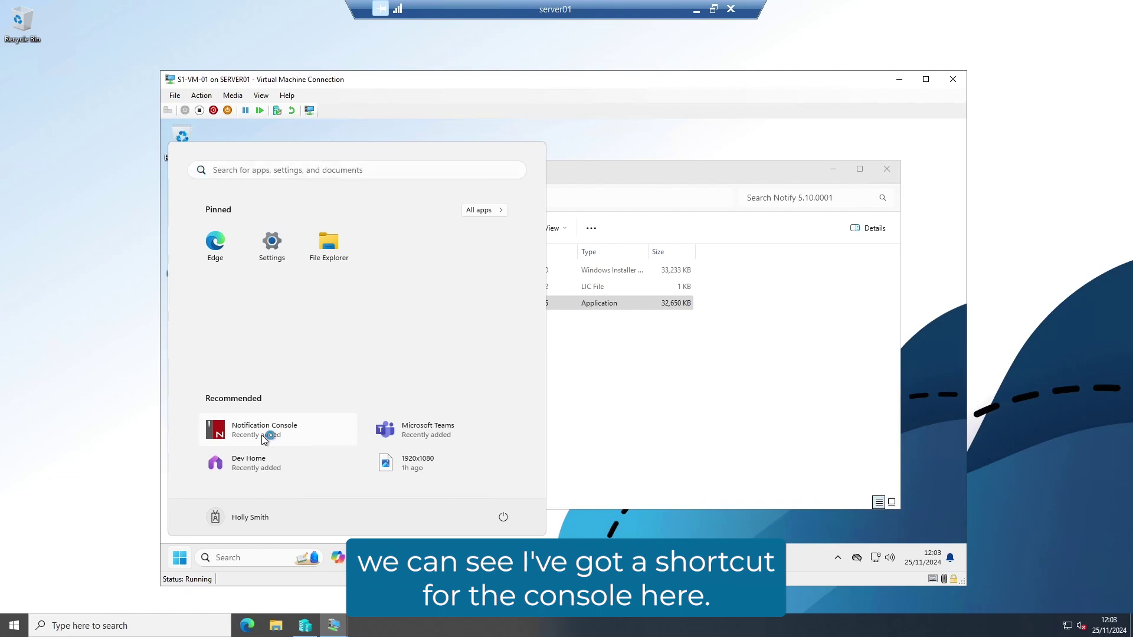
click(264, 435)
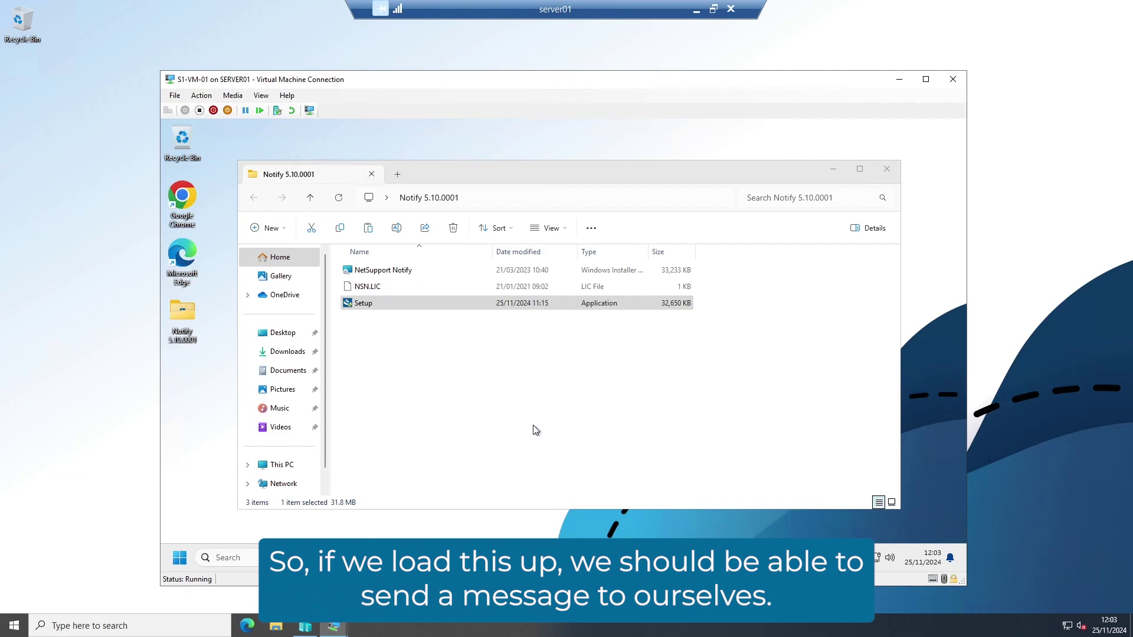
key(Return)
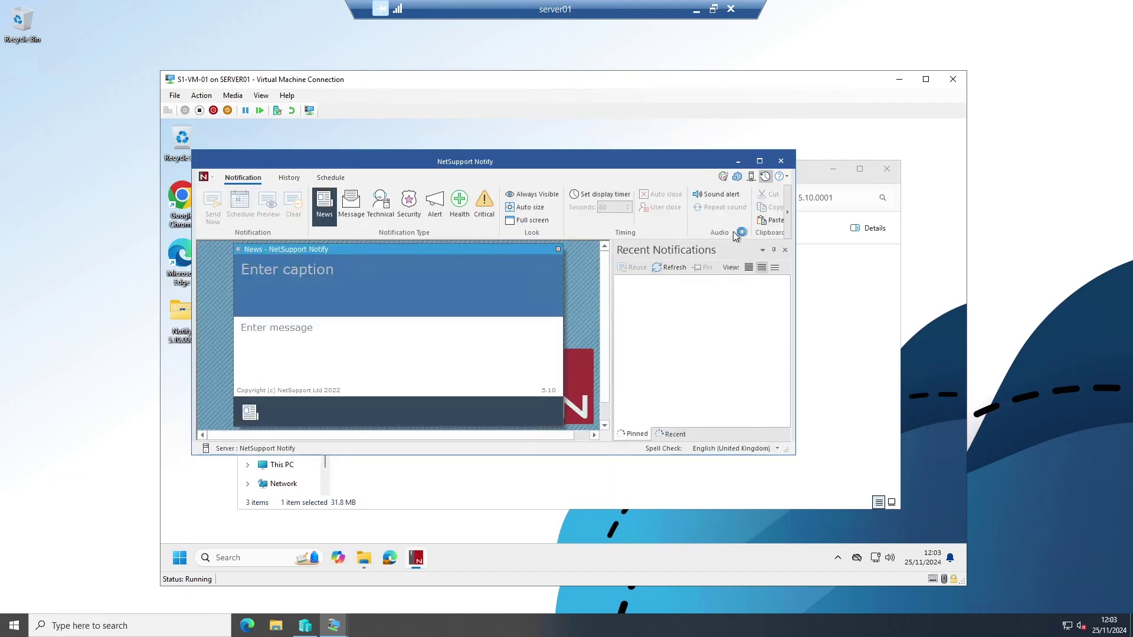
click(761, 159)
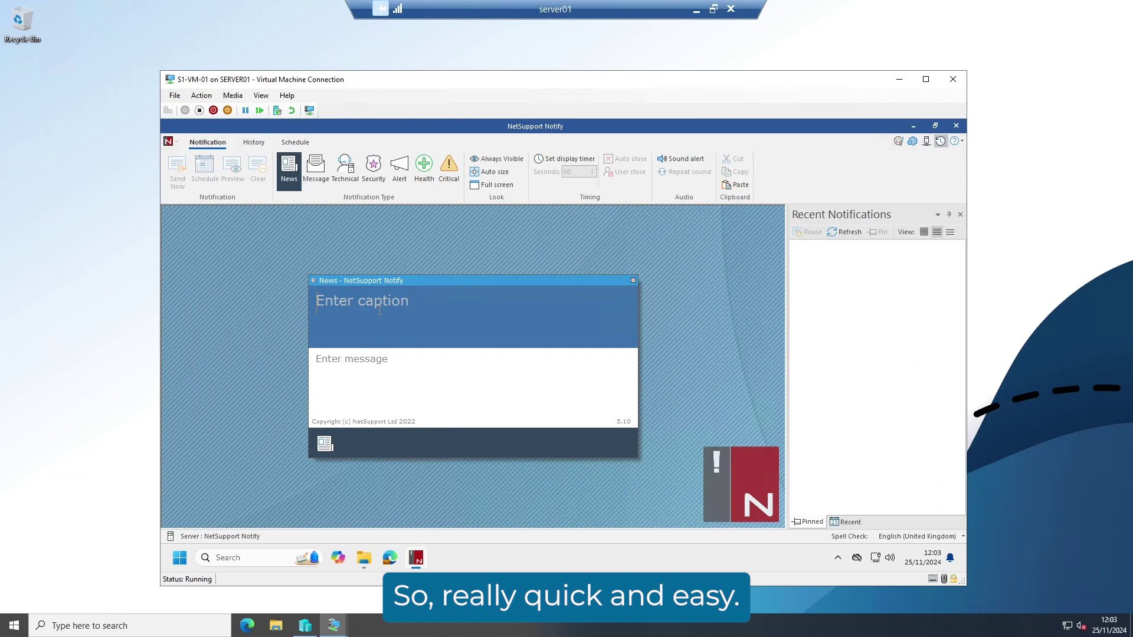
Step: Write a News notification captioned 'Test' with message 'My test message' and choose Send Now
text(Test)
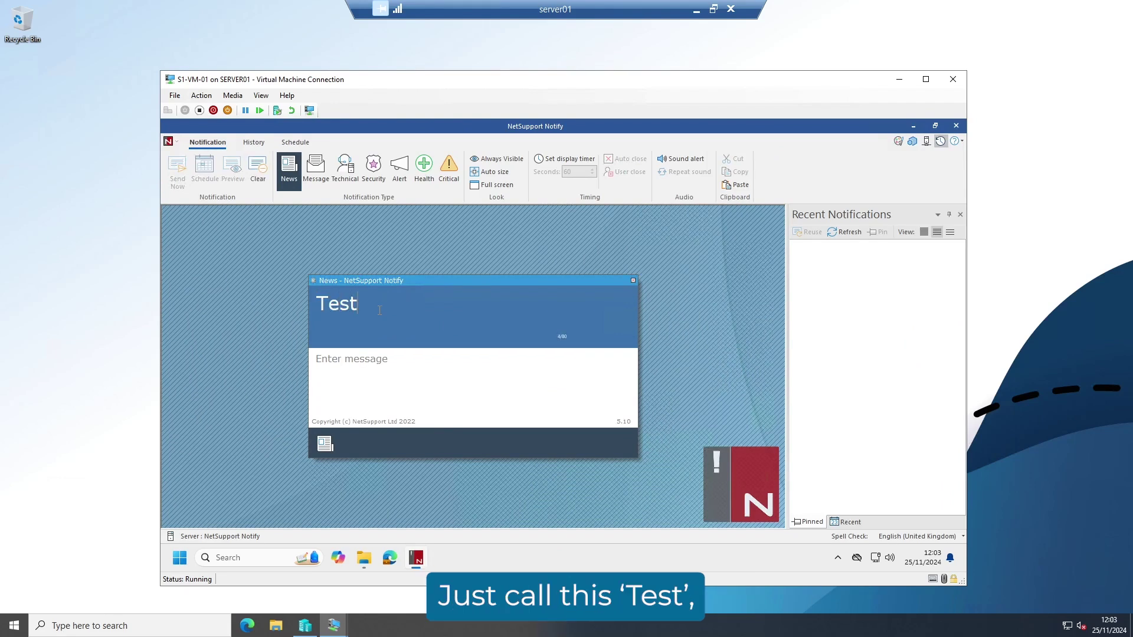
click(334, 361)
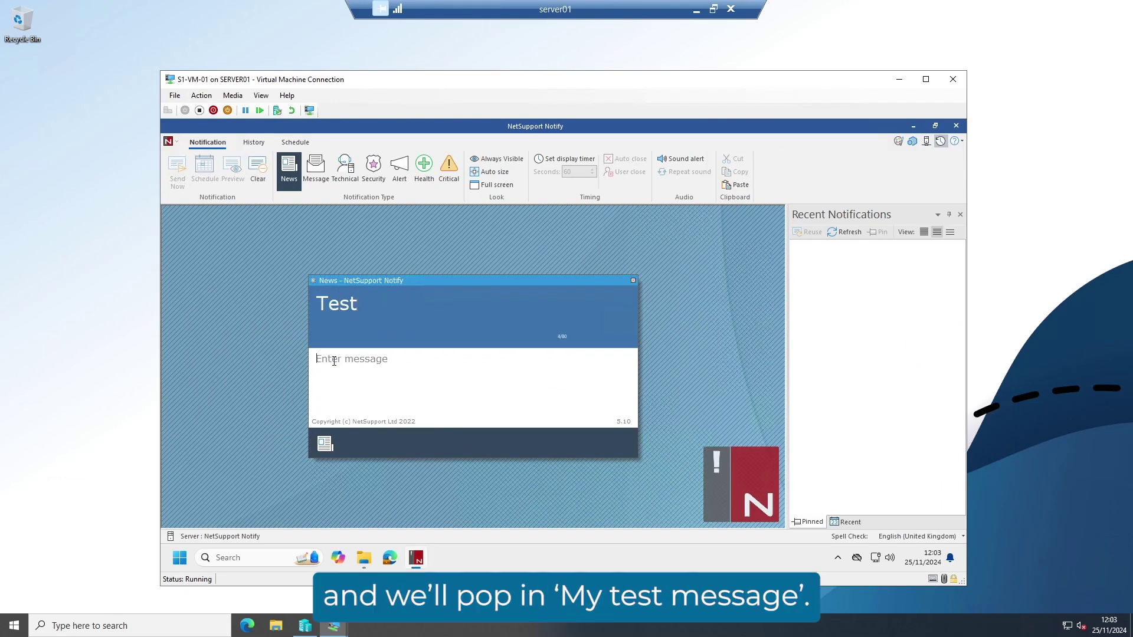
text(My test message)
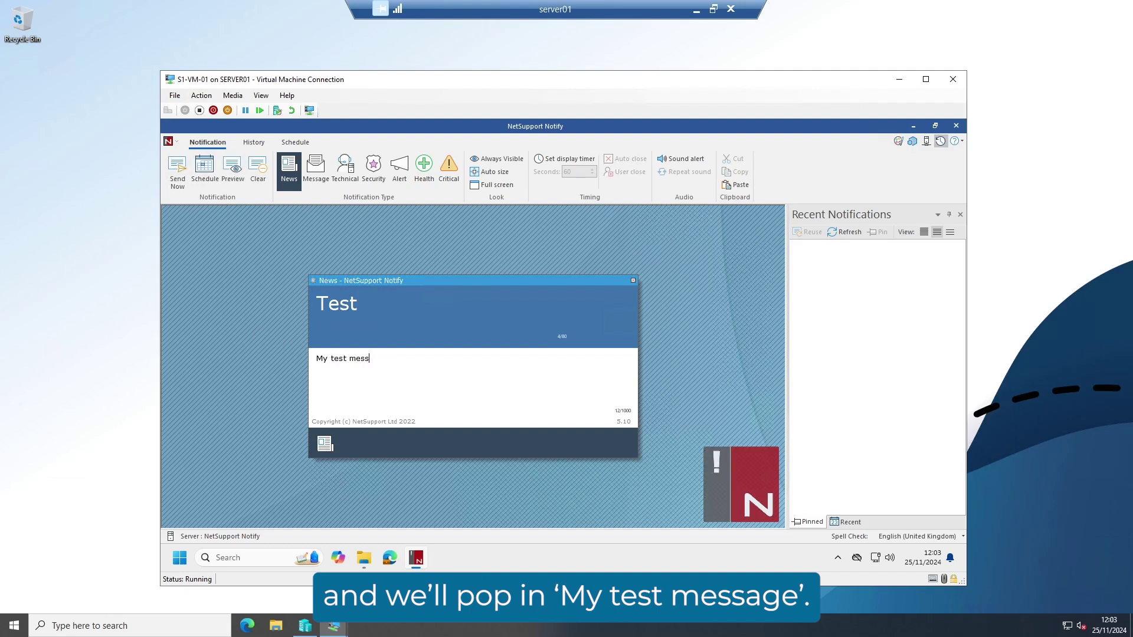
click(177, 172)
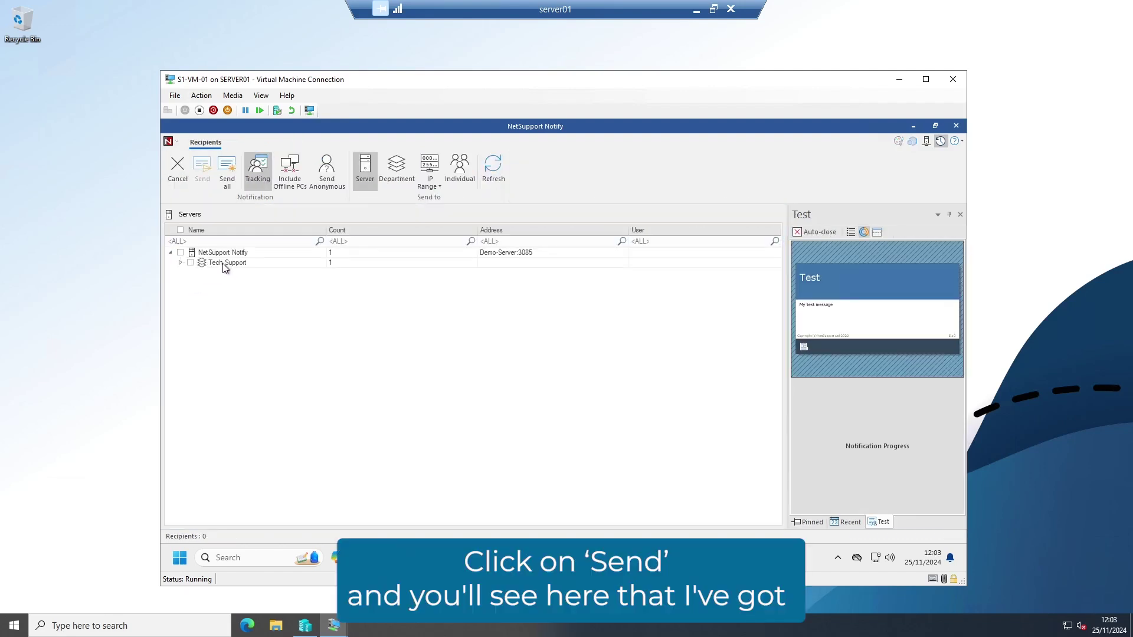
Step: Send the Test notification to every Tech Support machine and acknowledge it when it arrives
click(179, 264)
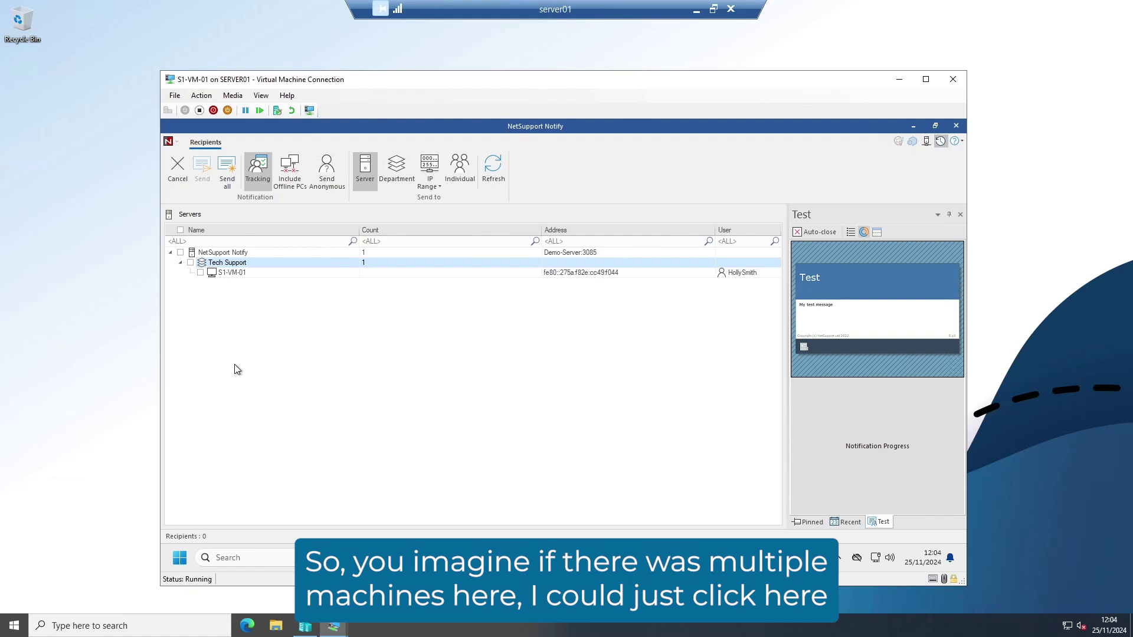
click(190, 263)
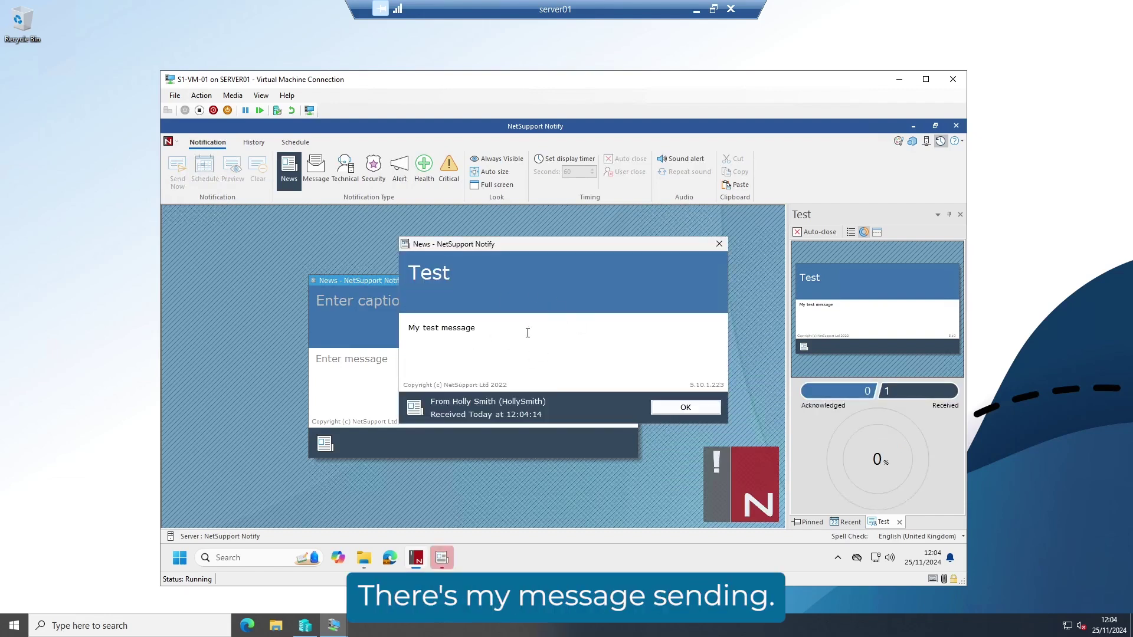
click(668, 407)
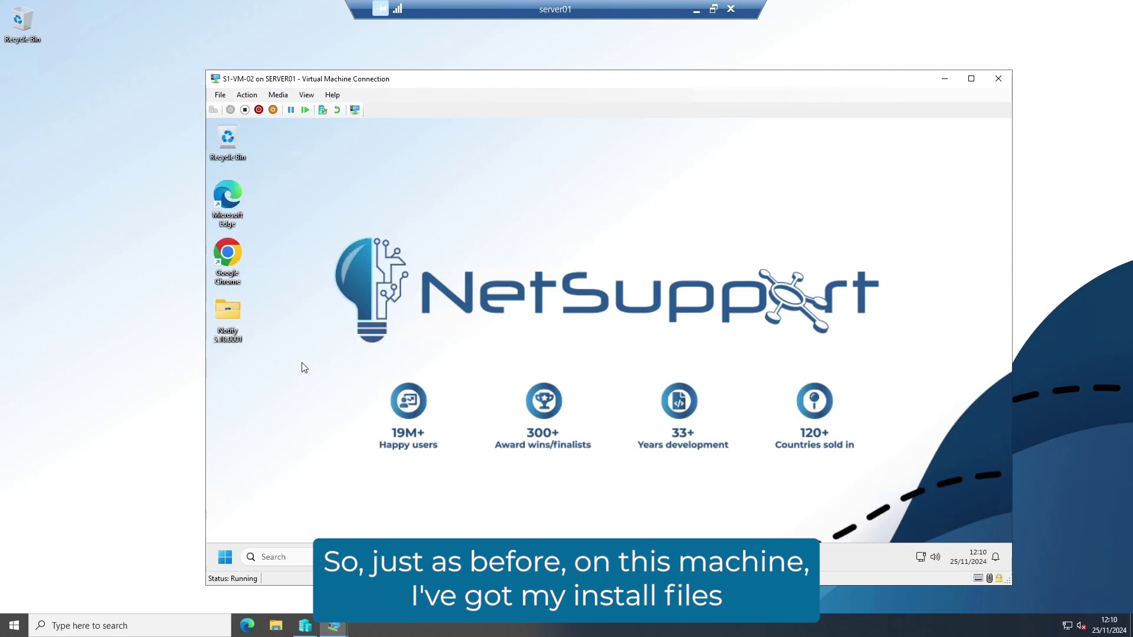
Step: Run Setup.exe from the Notify 5.10.0001 folder, approving the UAC prompt
double_click(232, 331)
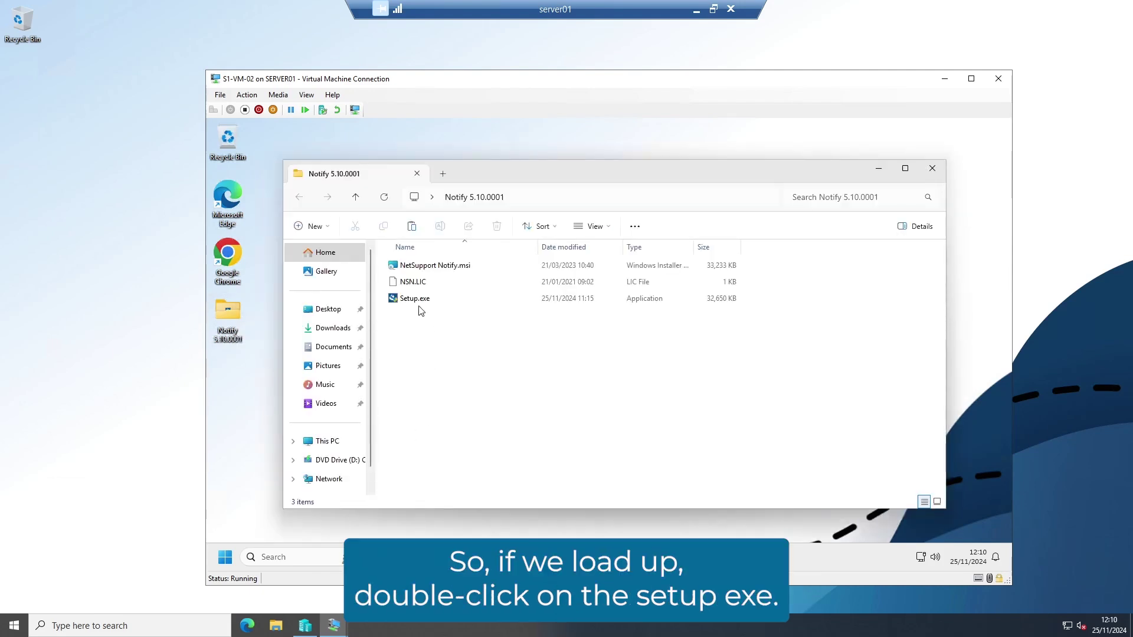
double_click(416, 298)
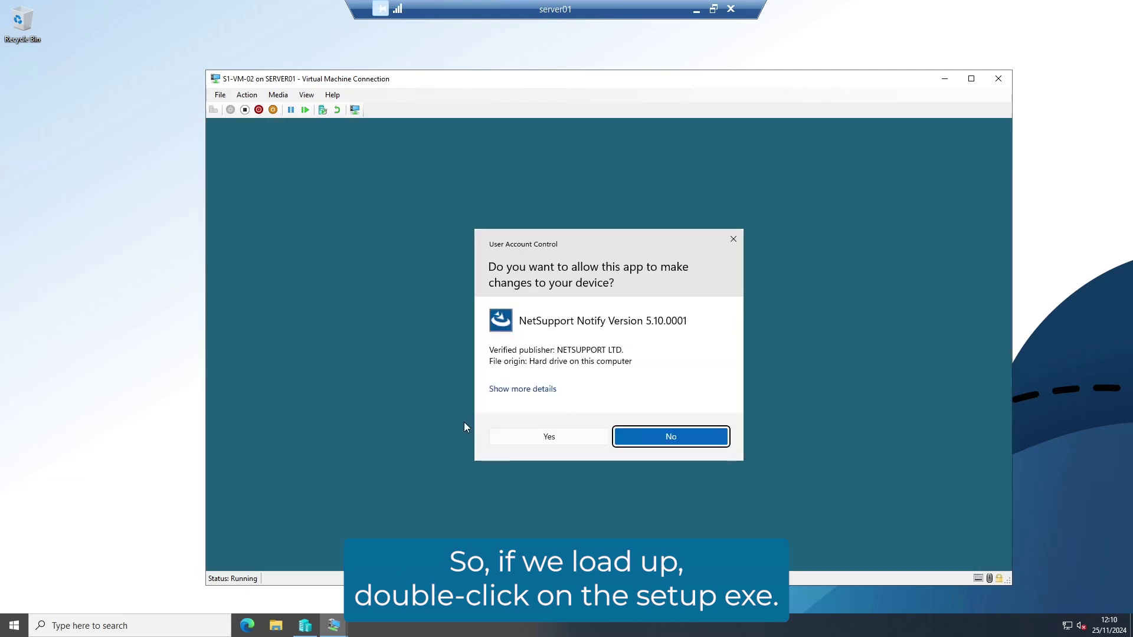
click(521, 441)
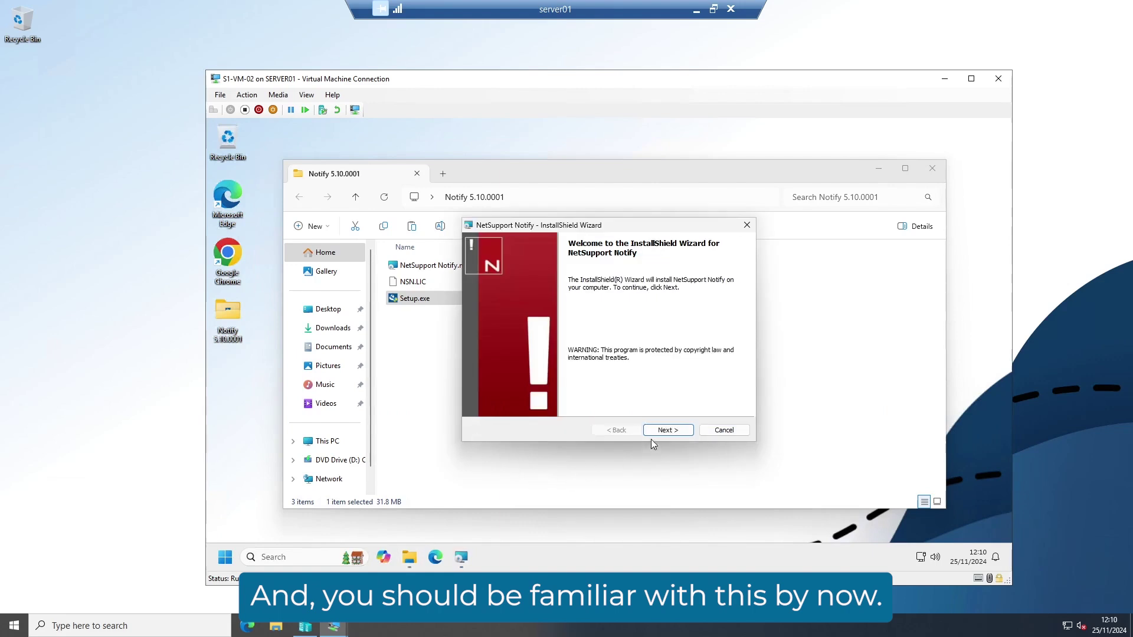
Step: Accept the licence and select only the Notification Agent feature
click(653, 432)
click(471, 387)
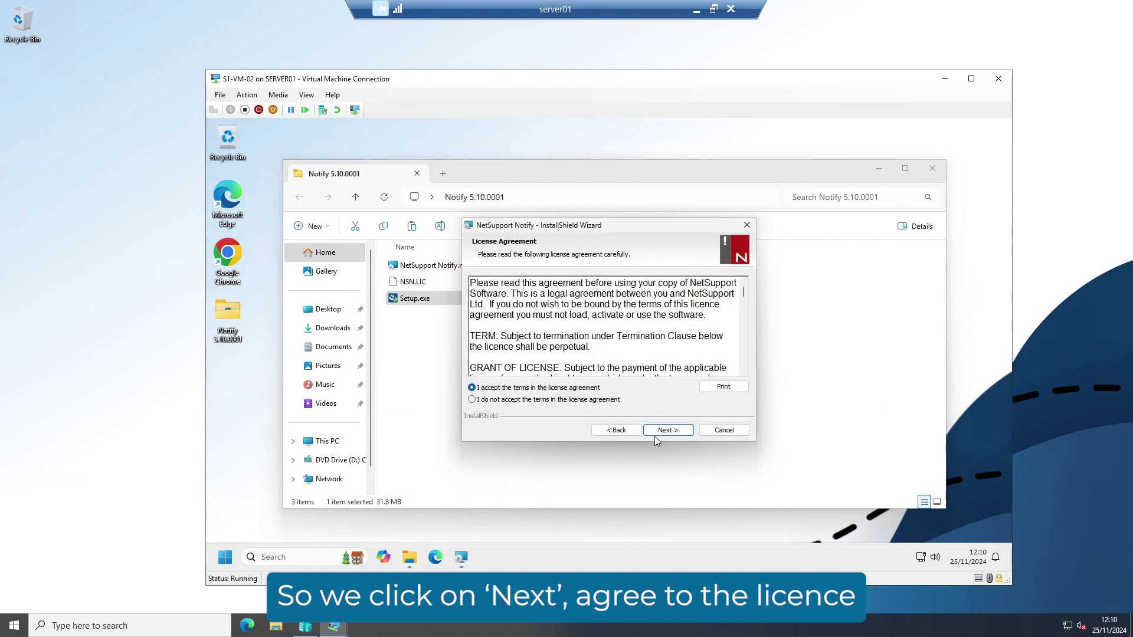
click(655, 433)
click(486, 284)
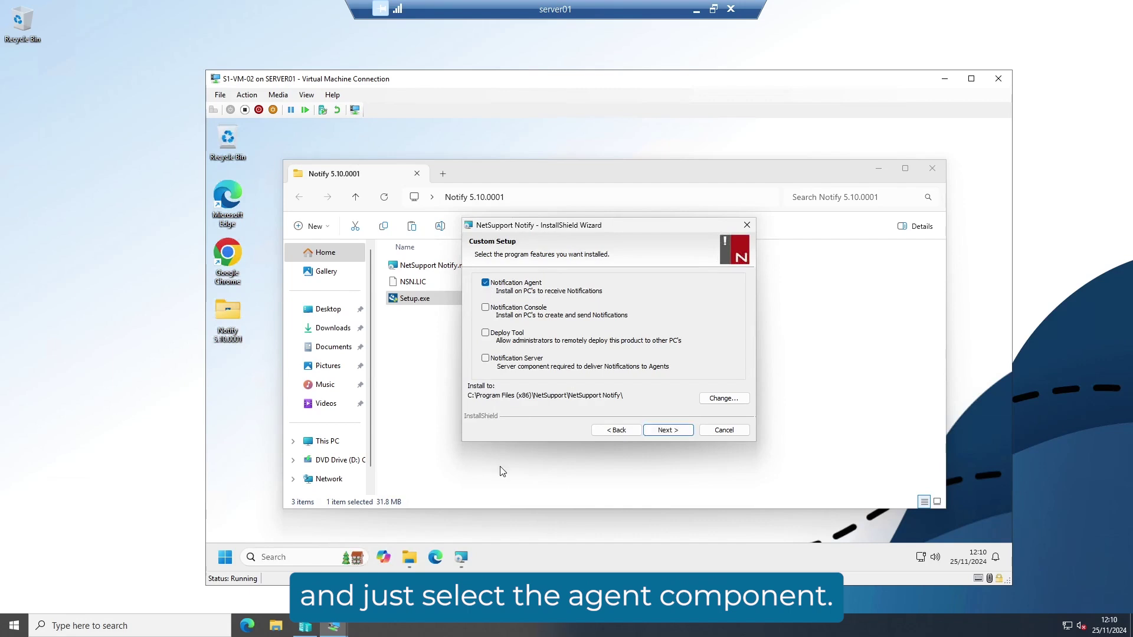
click(667, 430)
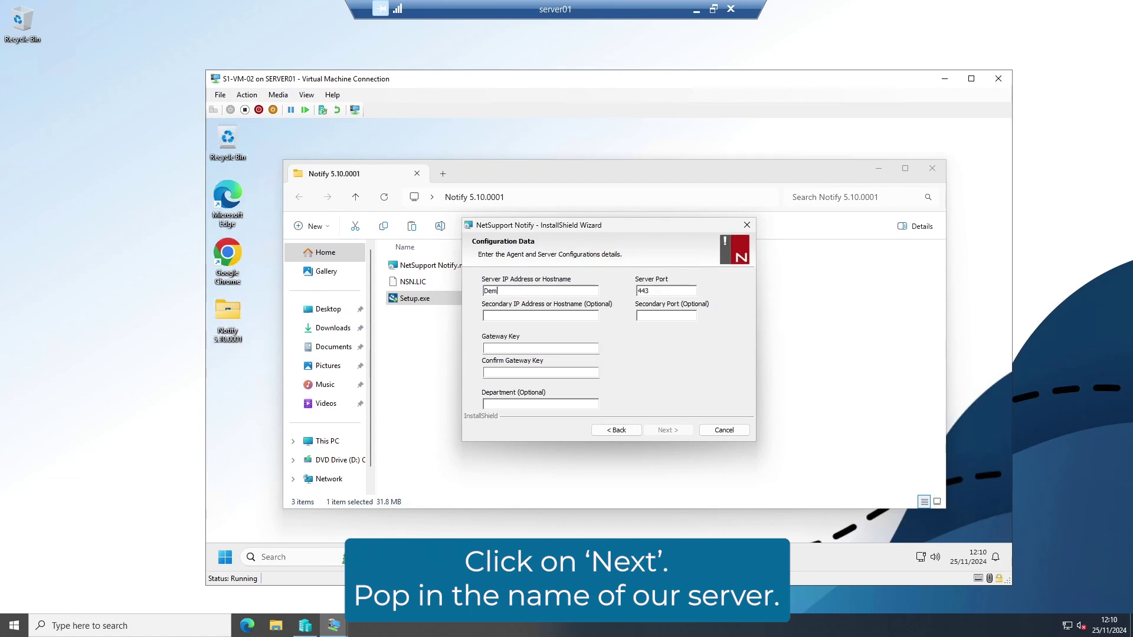
Step: Configure the agent for server Demo-Server, port 3085, the gateway key, and department Sales
text(Demo-Server)
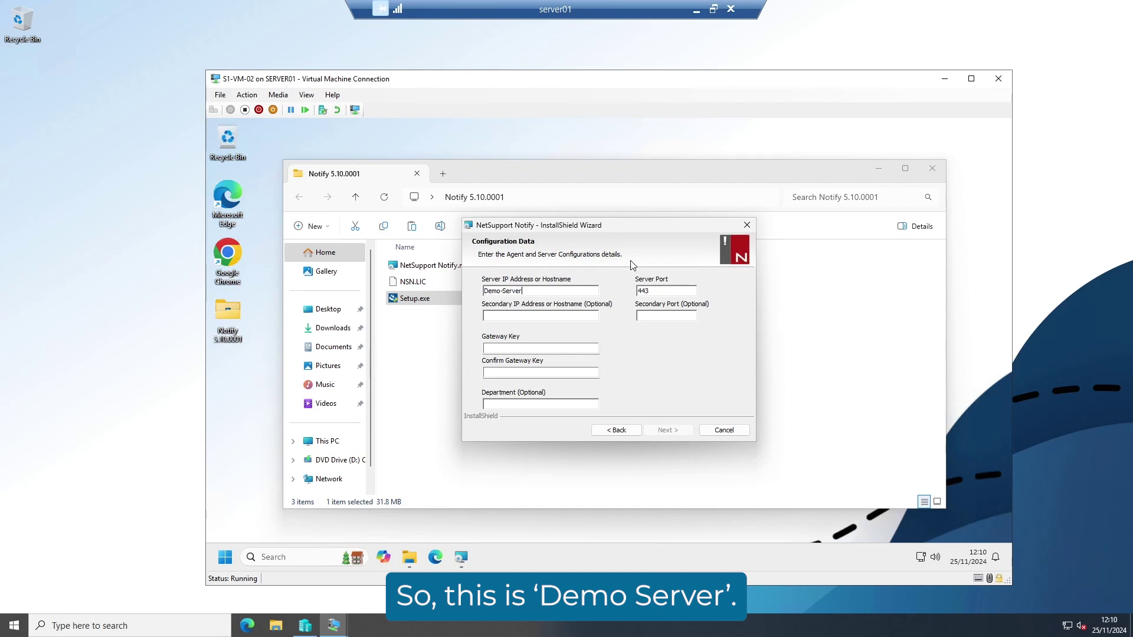
key(Tab)
text(3)
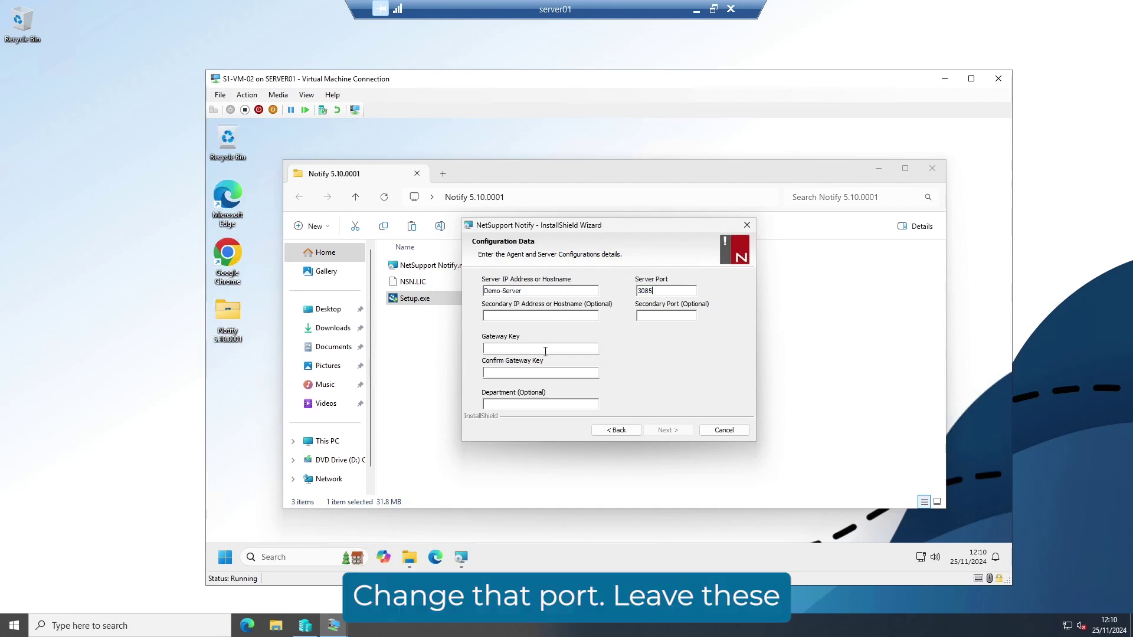
click(526, 346)
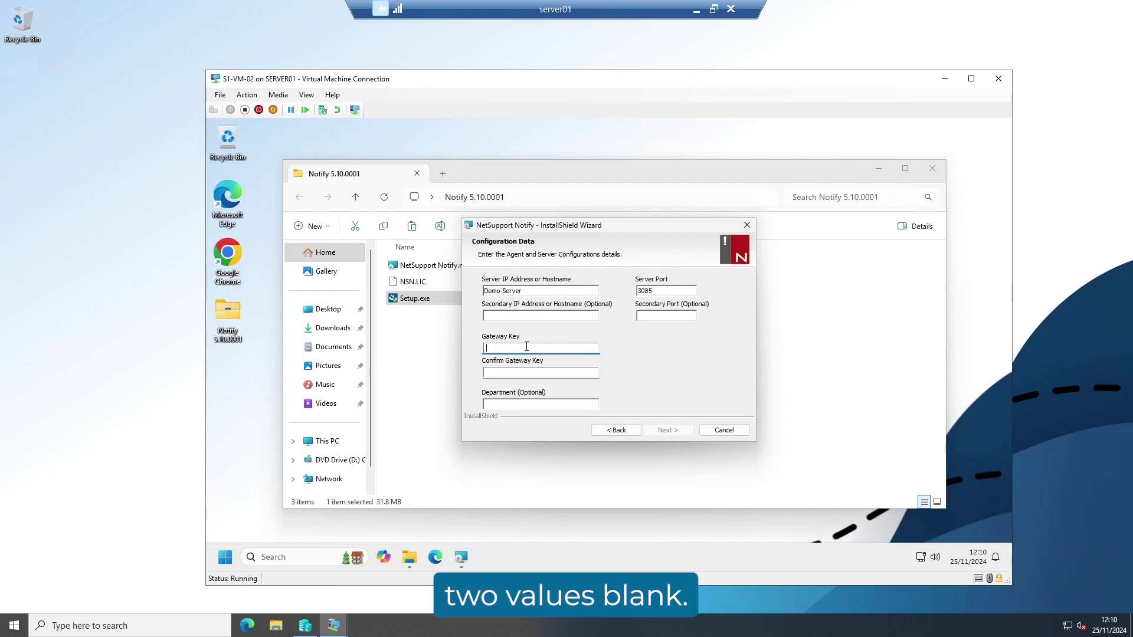
text(••••••••)
key(Tab)
text(••••••••)
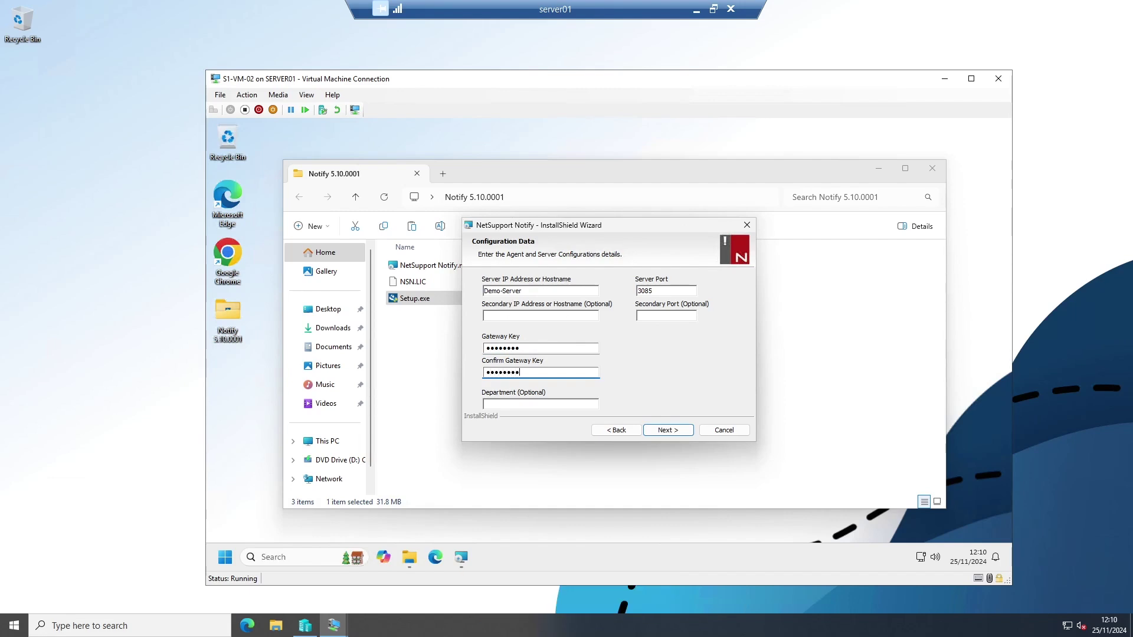
click(517, 405)
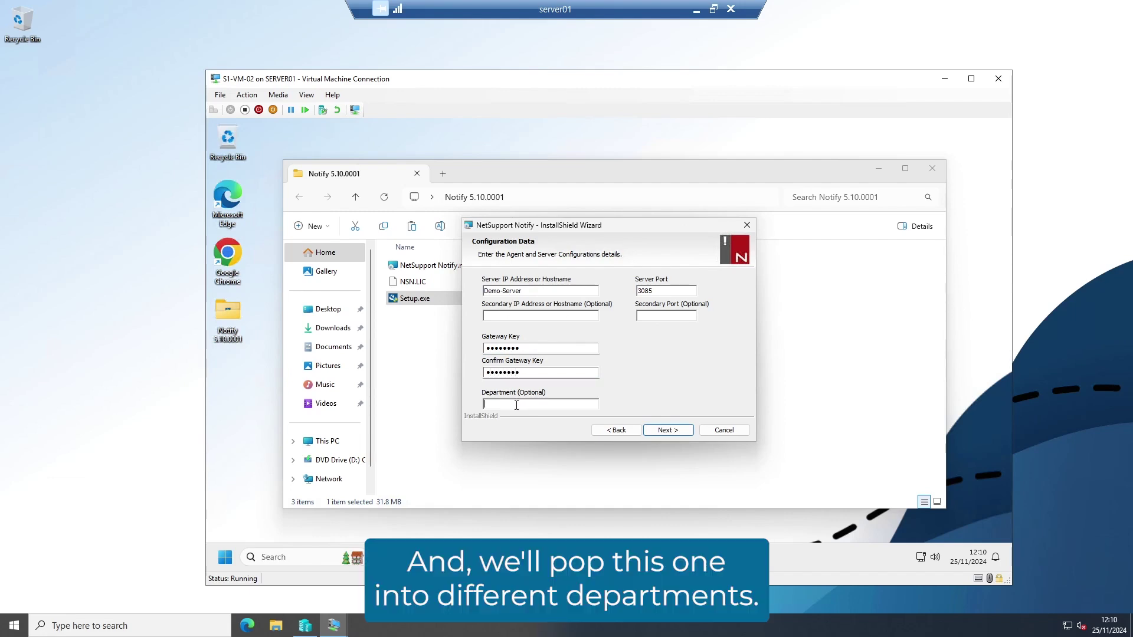
text(Sales)
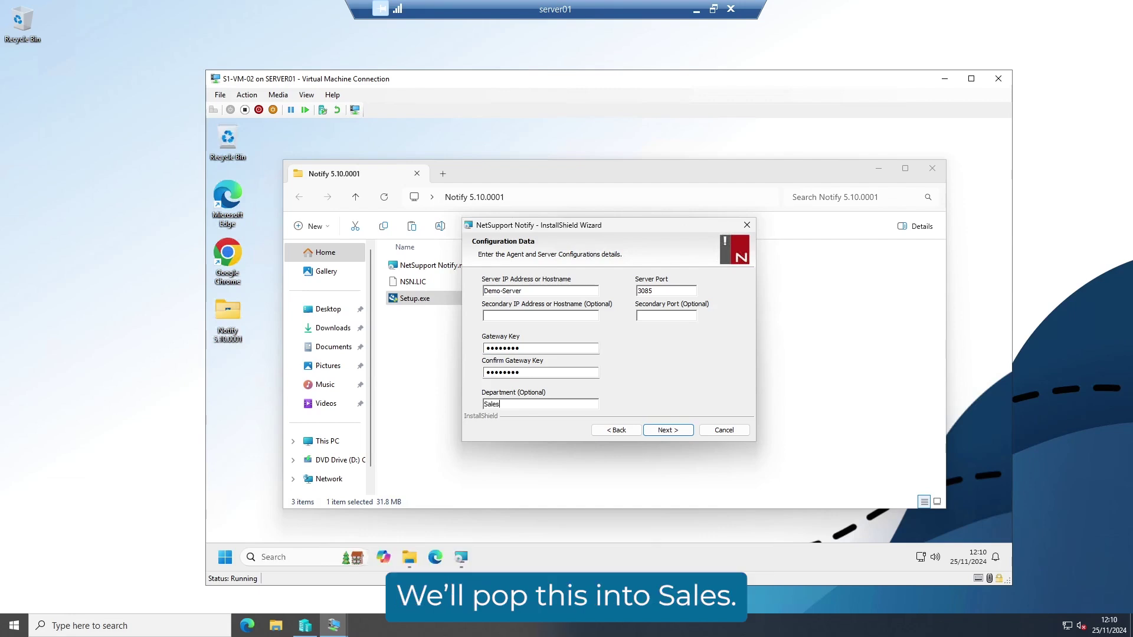
Step: Install the agent and close the finished wizard
click(661, 431)
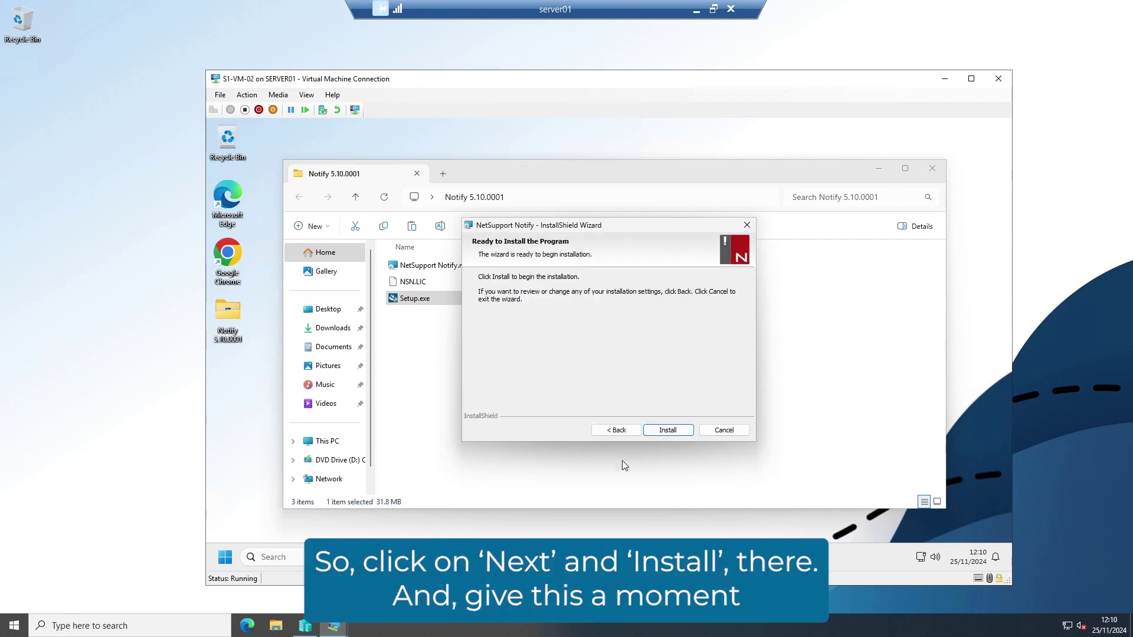
click(661, 430)
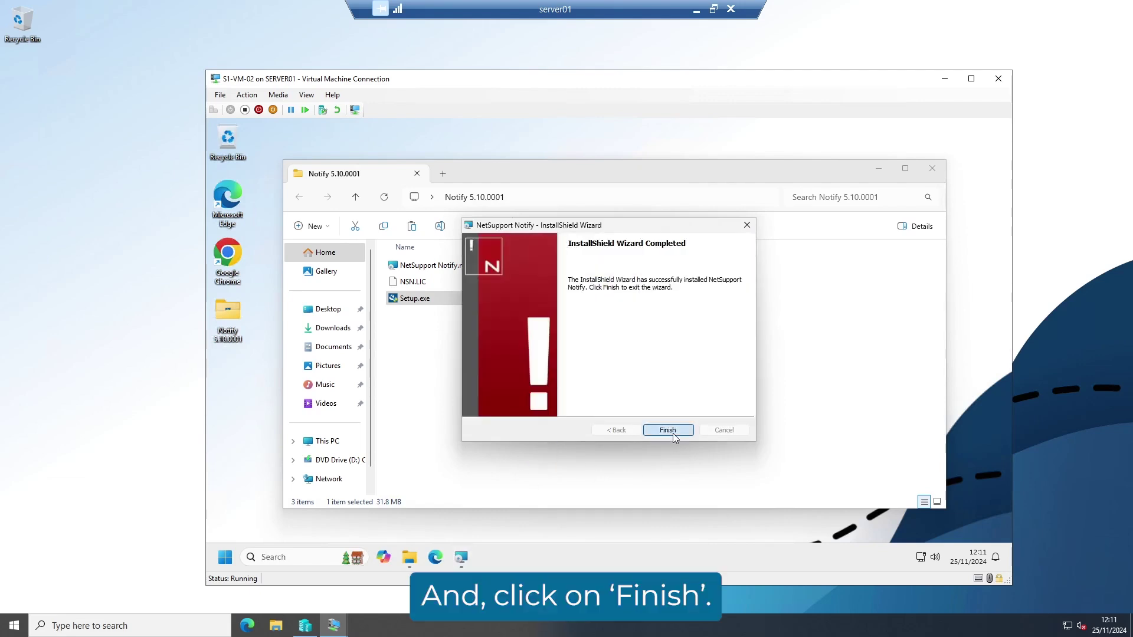
click(673, 432)
Step: Back on the console machine, compose notification 'Test 2' with a 'My second' message and send it
click(333, 625)
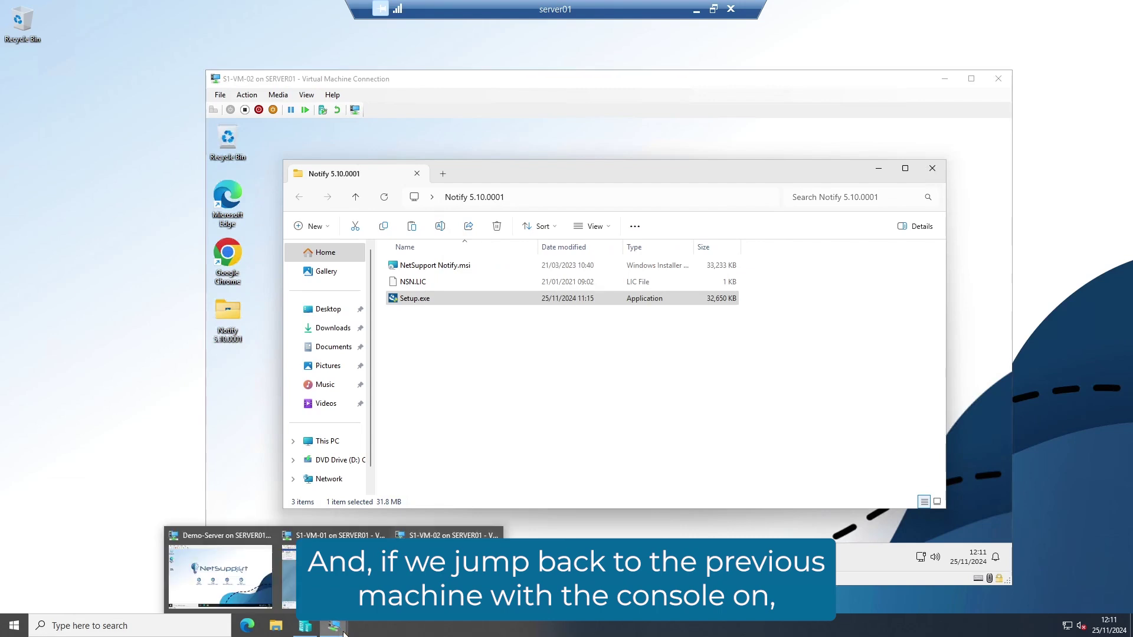
click(329, 535)
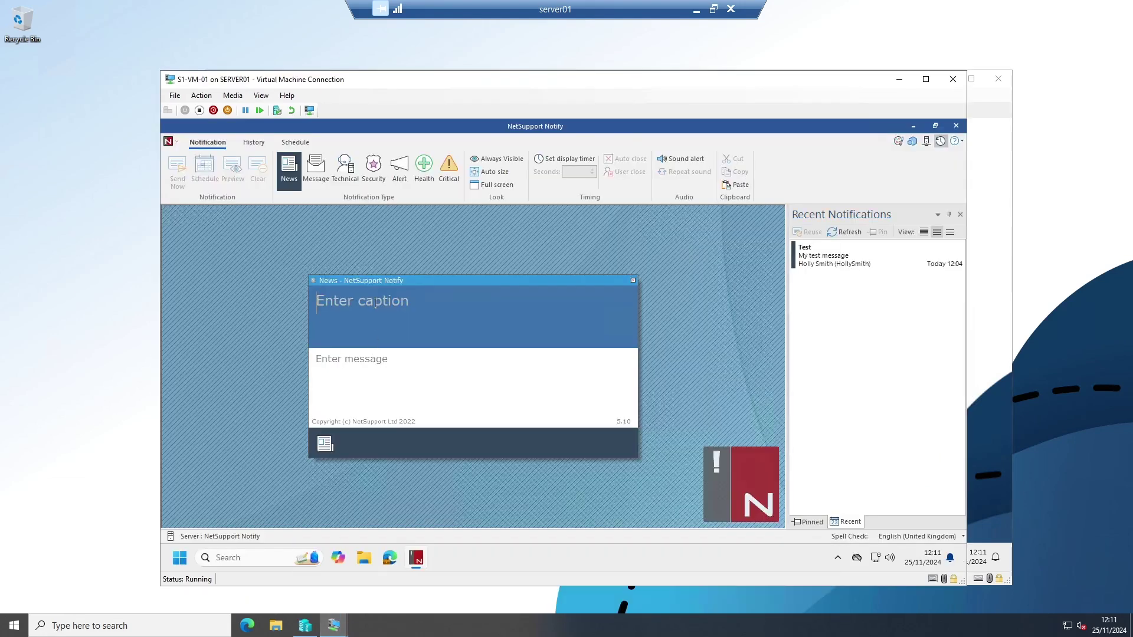
text(Test 2)
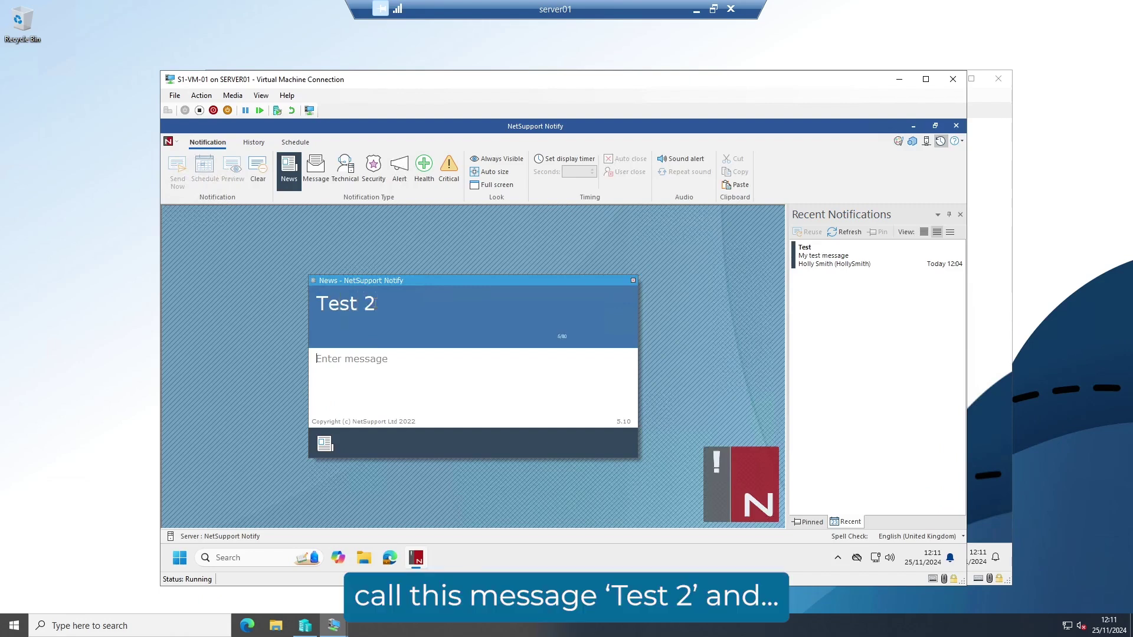
text(My second test)
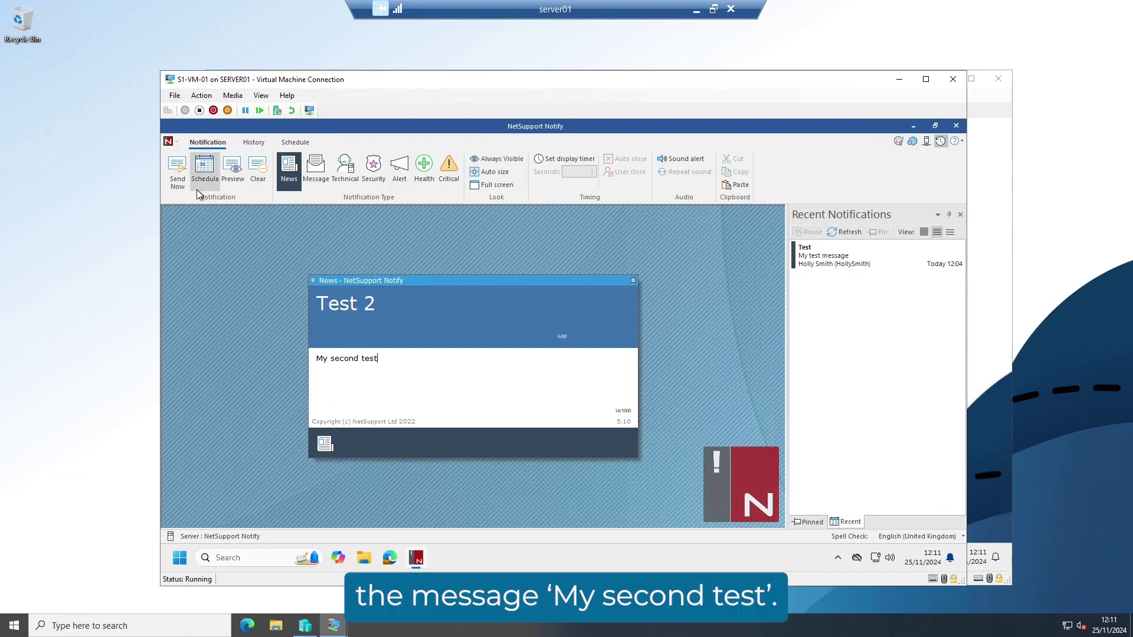
click(177, 183)
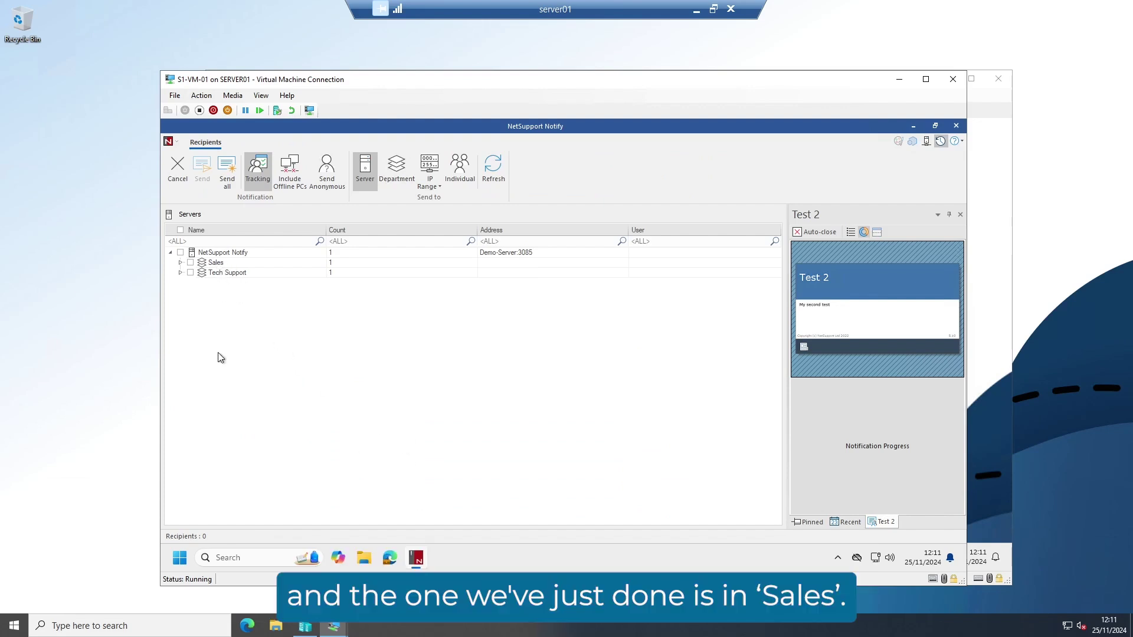
Step: Target only the Sales department and send Test 2
click(190, 263)
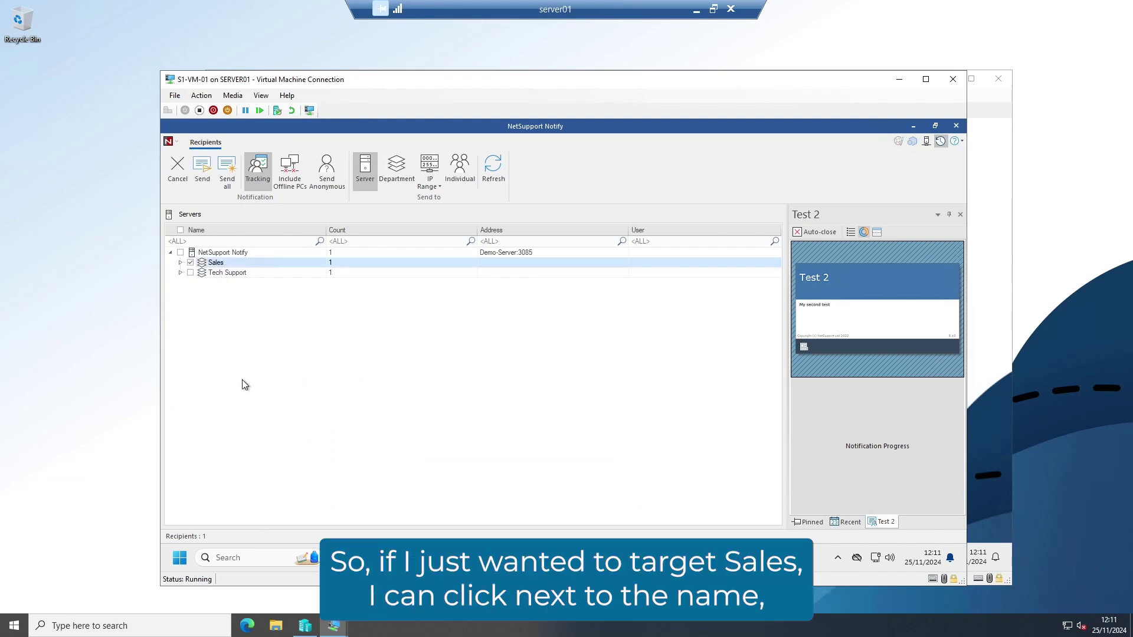
click(202, 170)
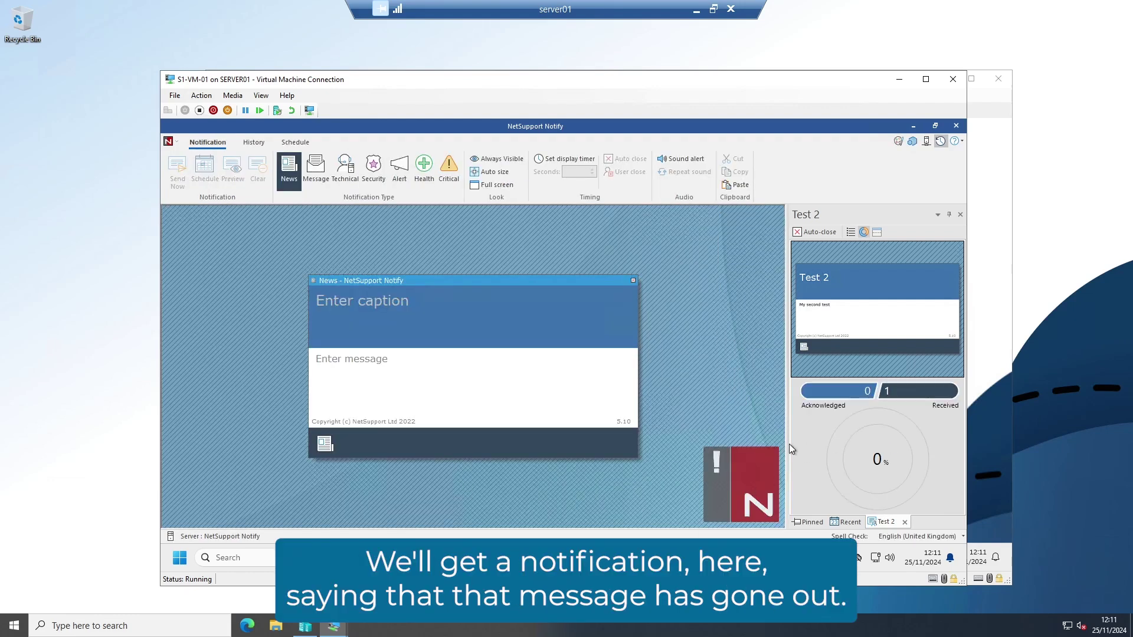
click(335, 627)
Step: Switch to the S1-VM-02 virtual machine, where Test 2 is received
click(447, 575)
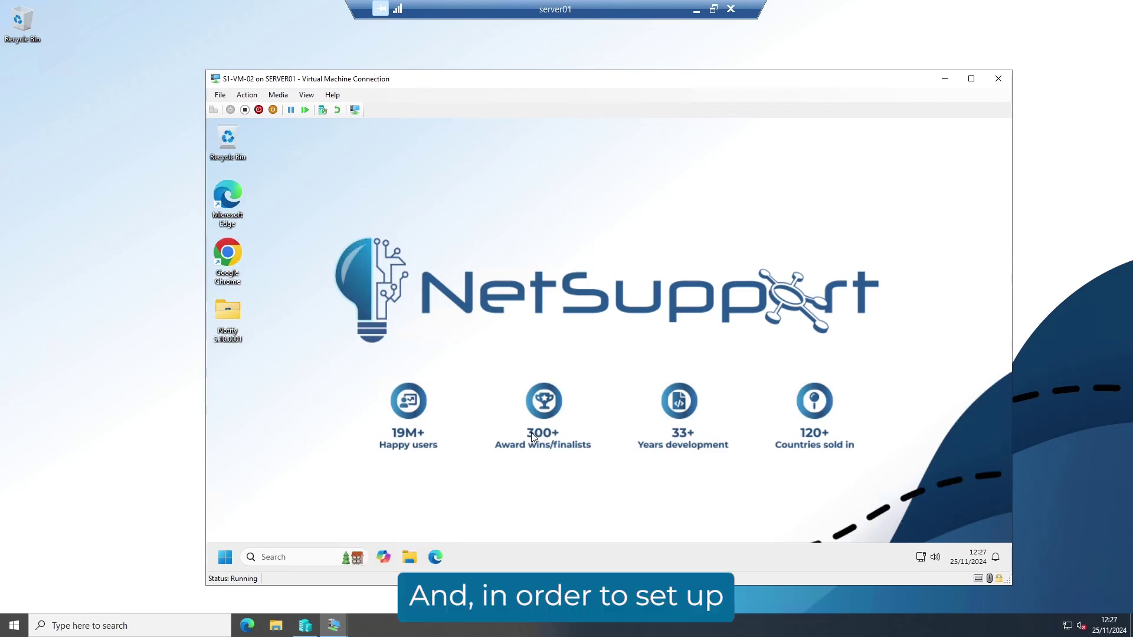
Step: Browse to C:\Program Files (x86)\NetSupport\NetSupport Notify and launch AgentConfig.exe
key(super+e)
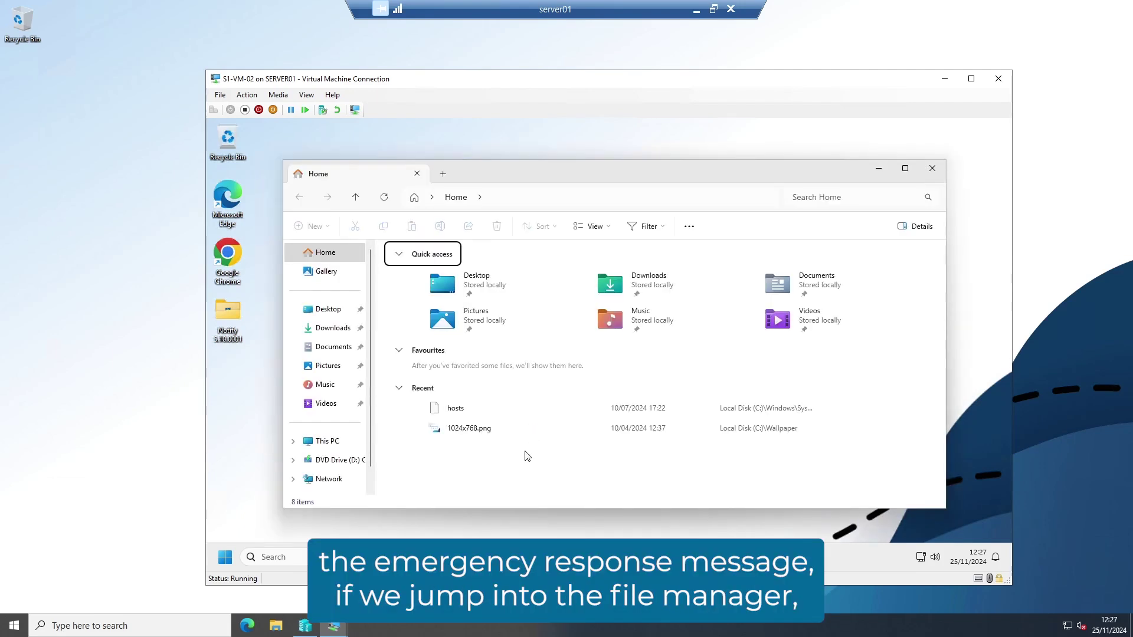
click(328, 441)
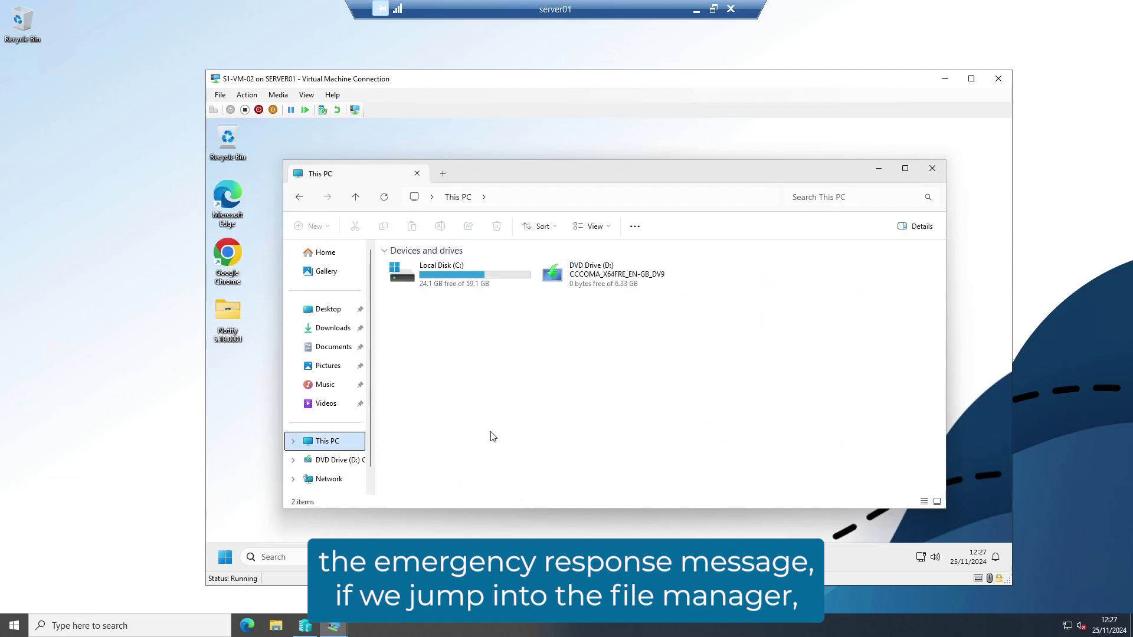
double_click(449, 287)
double_click(454, 316)
double_click(458, 347)
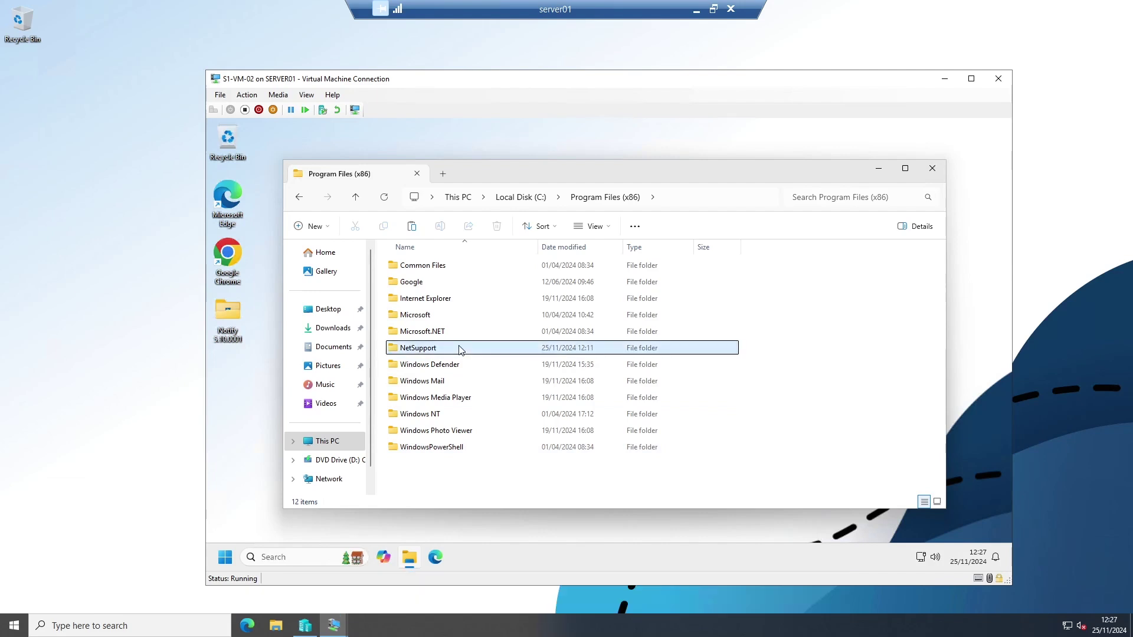
click(462, 267)
key(Return)
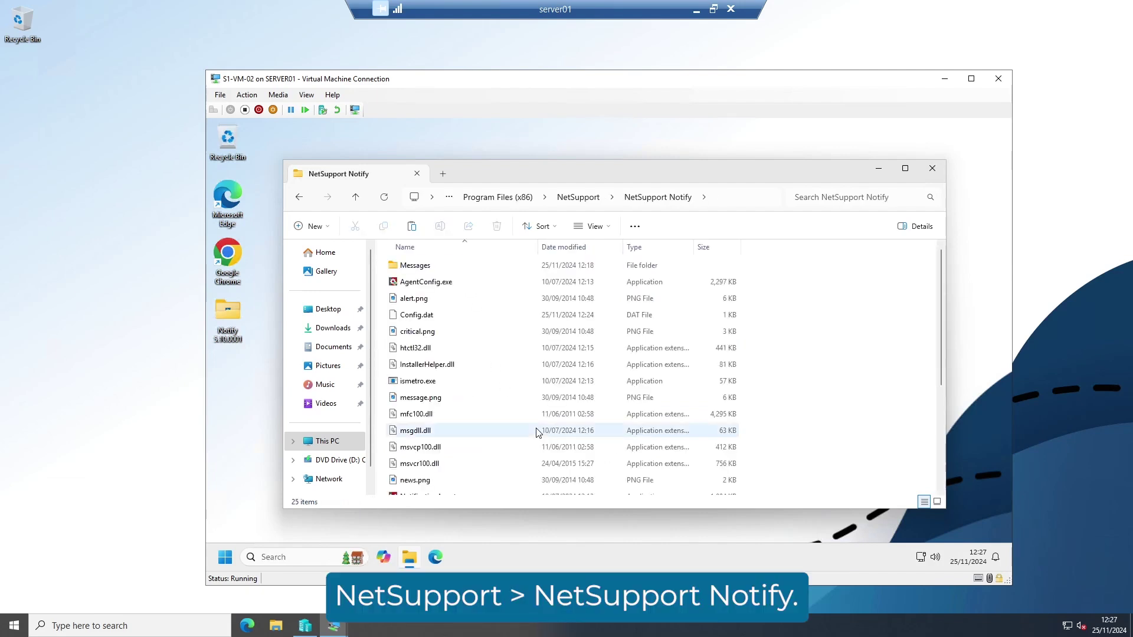
double_click(446, 284)
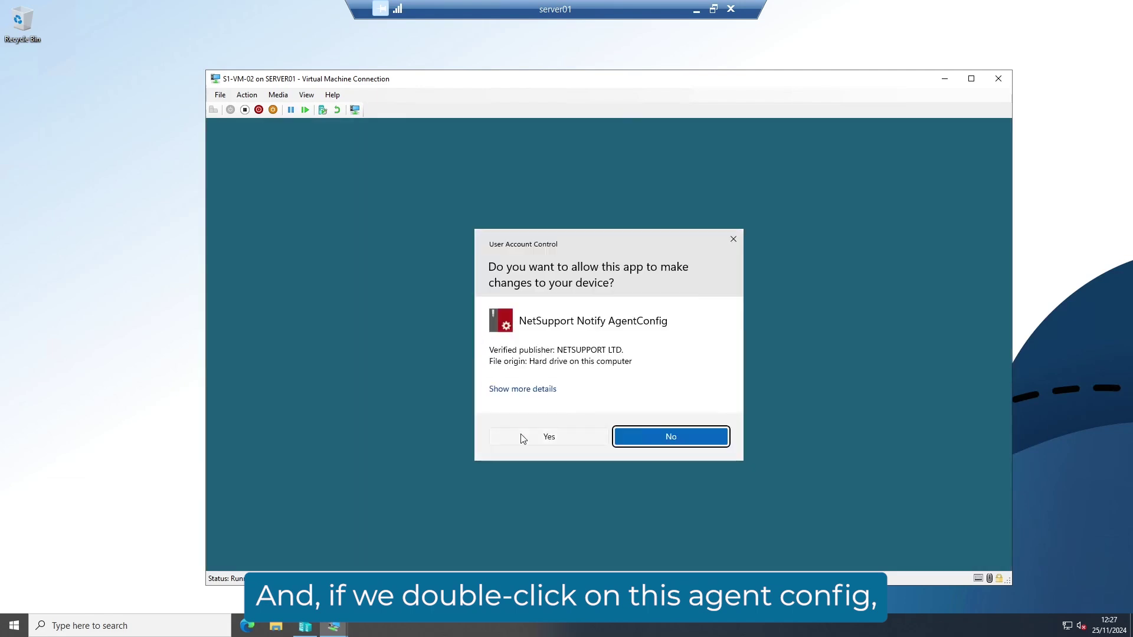
Step: Enable emergency response with message 'Lockdown, please stay where you are and wait for further instructions.'
click(521, 438)
click(580, 200)
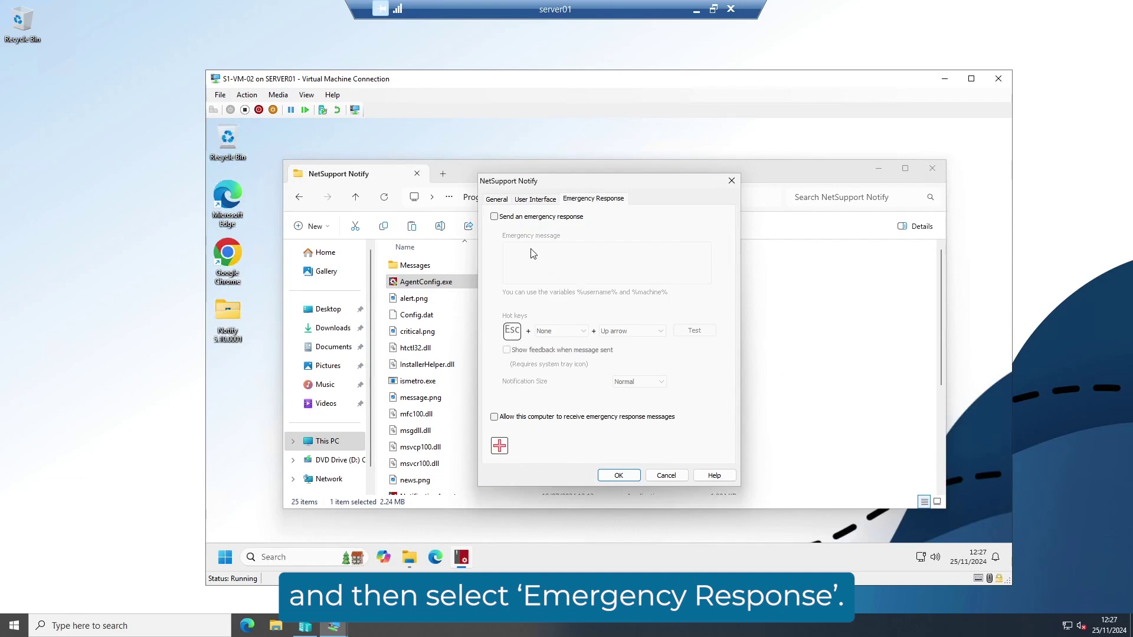
click(495, 218)
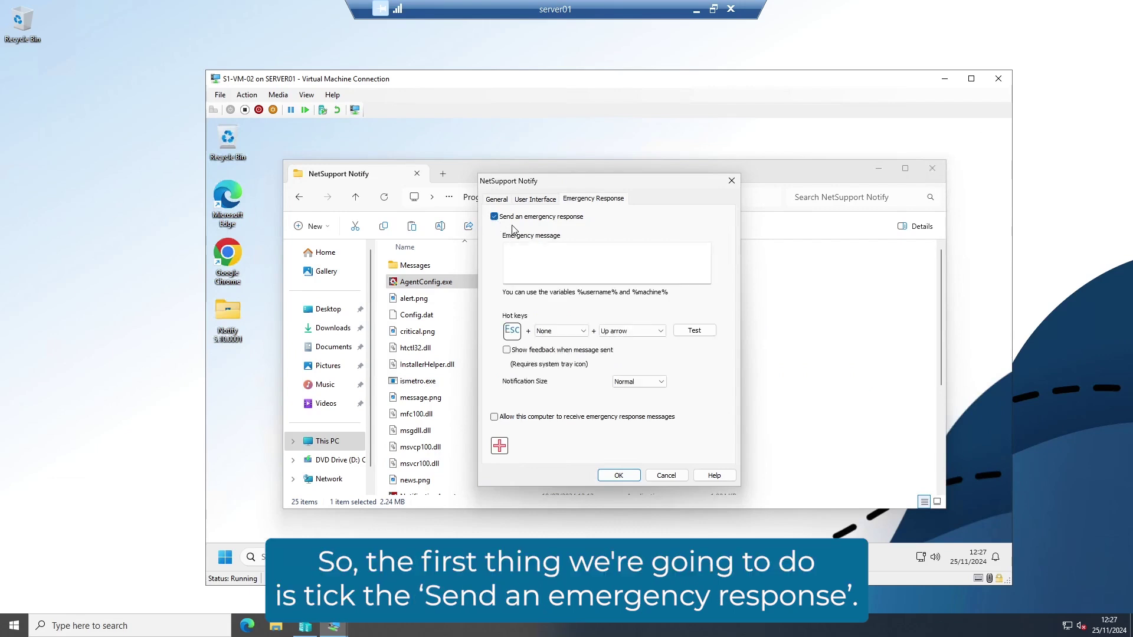
click(538, 262)
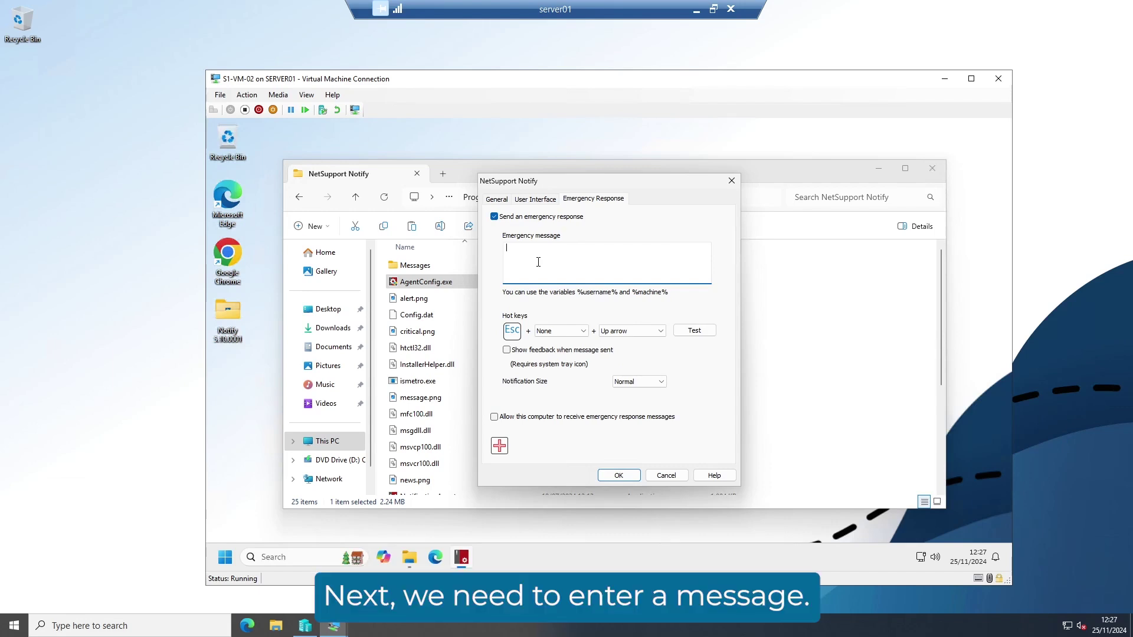
text(Lockdown, ple)
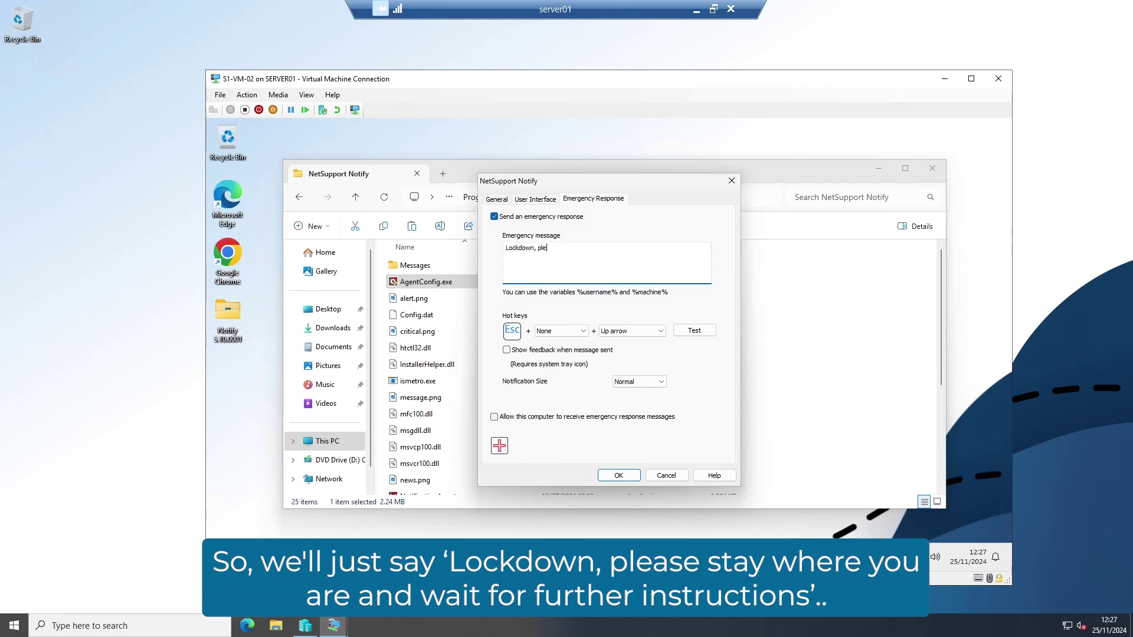
text(ase stay where you are and wait for further instructi)
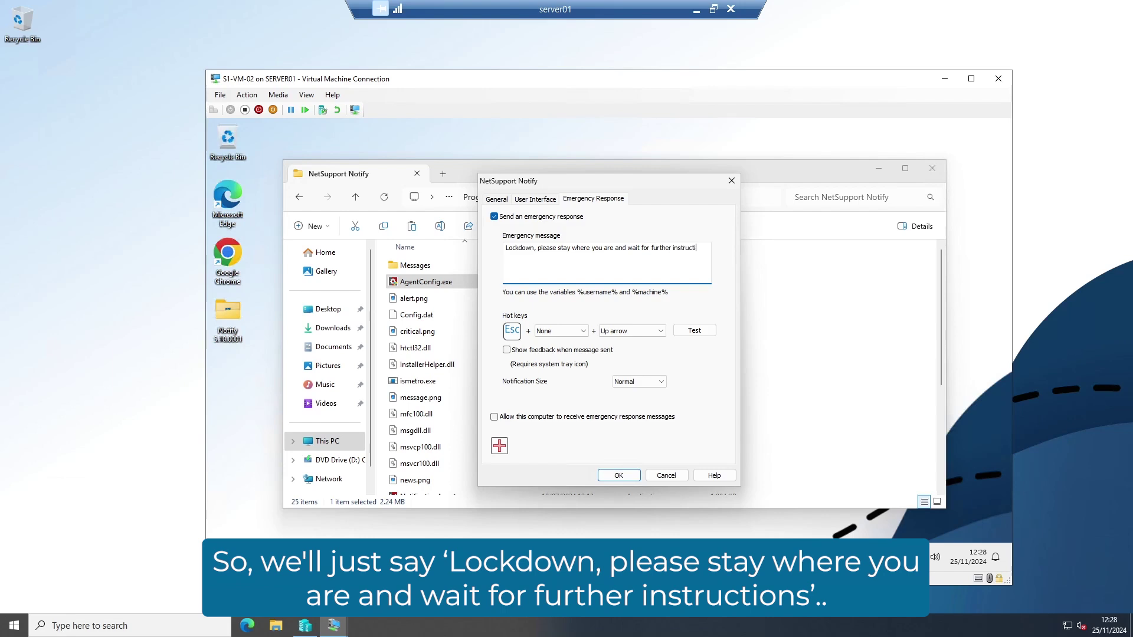
text(ons.)
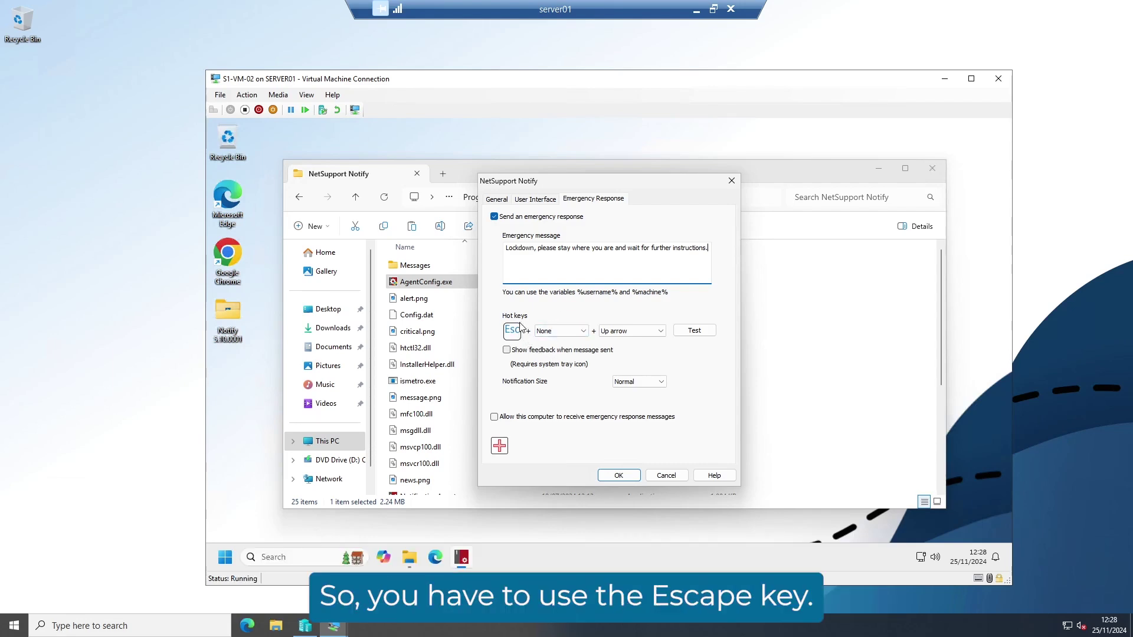
Step: Set the emergency hotkey to Esc + Ctrl + Up arrow
click(560, 331)
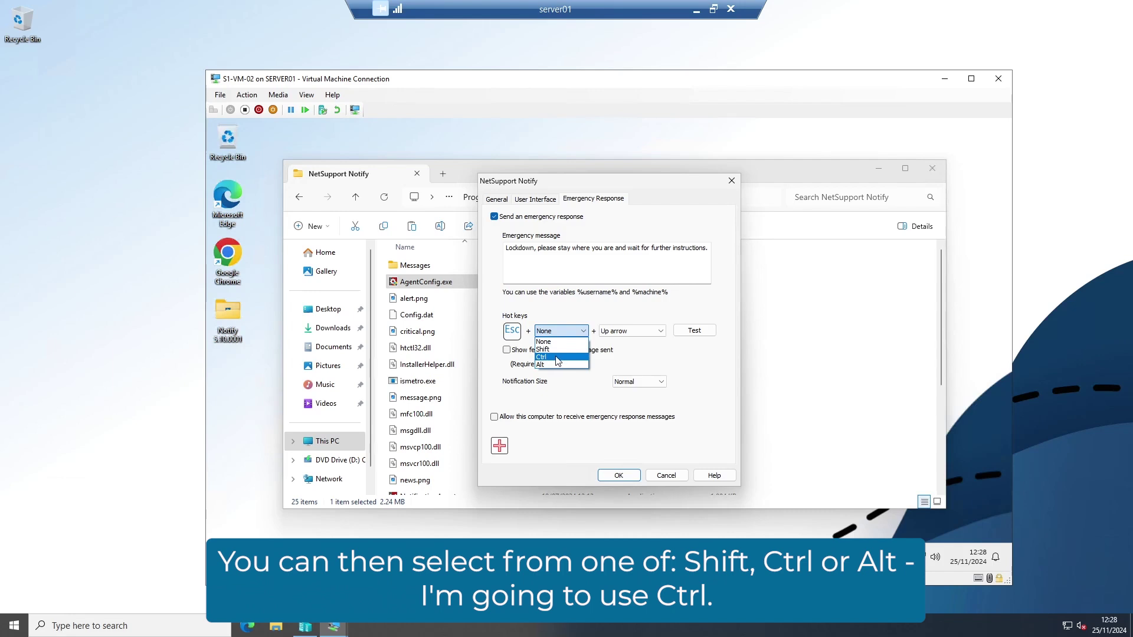
click(557, 358)
click(618, 331)
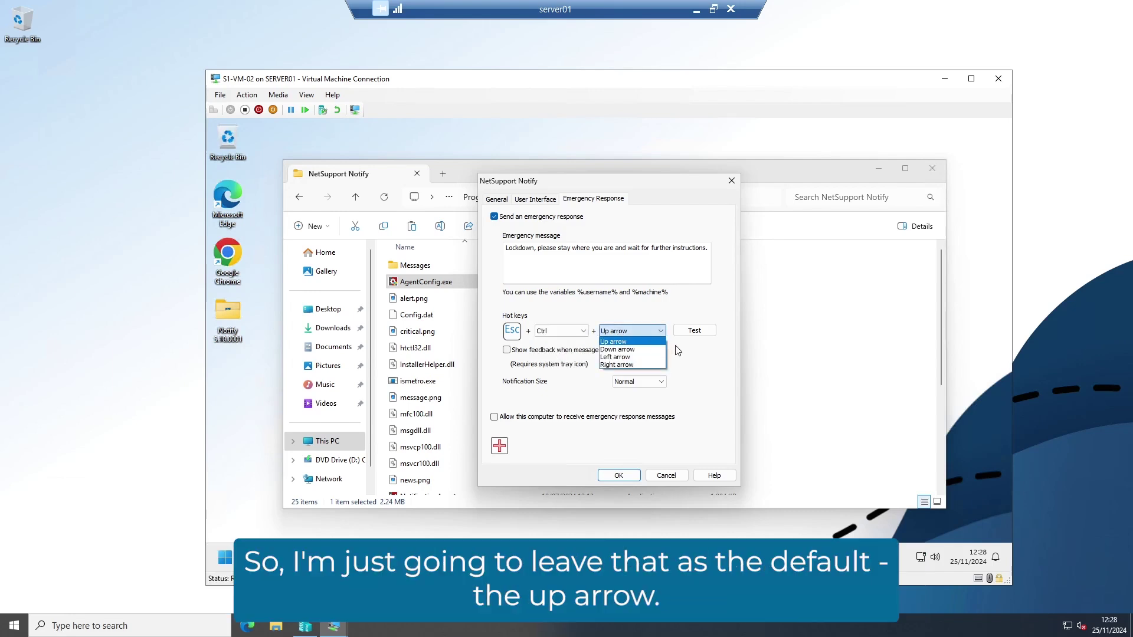
click(619, 342)
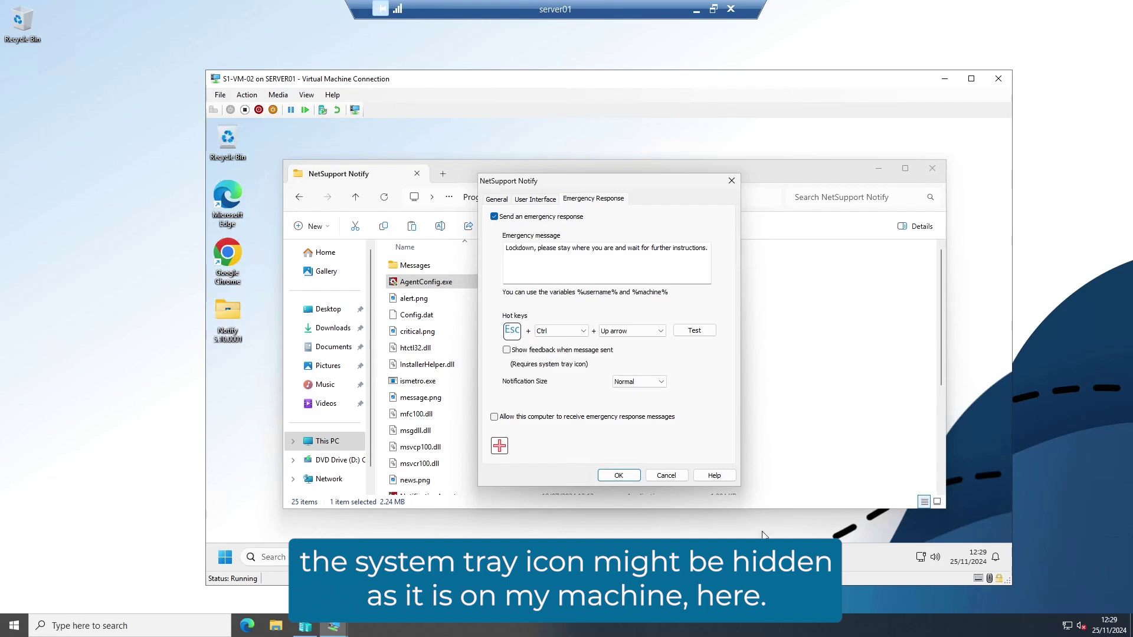
Step: Switch on the NetSupport Notify NotificationAgent tray icon in Taskbar settings, then close Settings
right_click(695, 562)
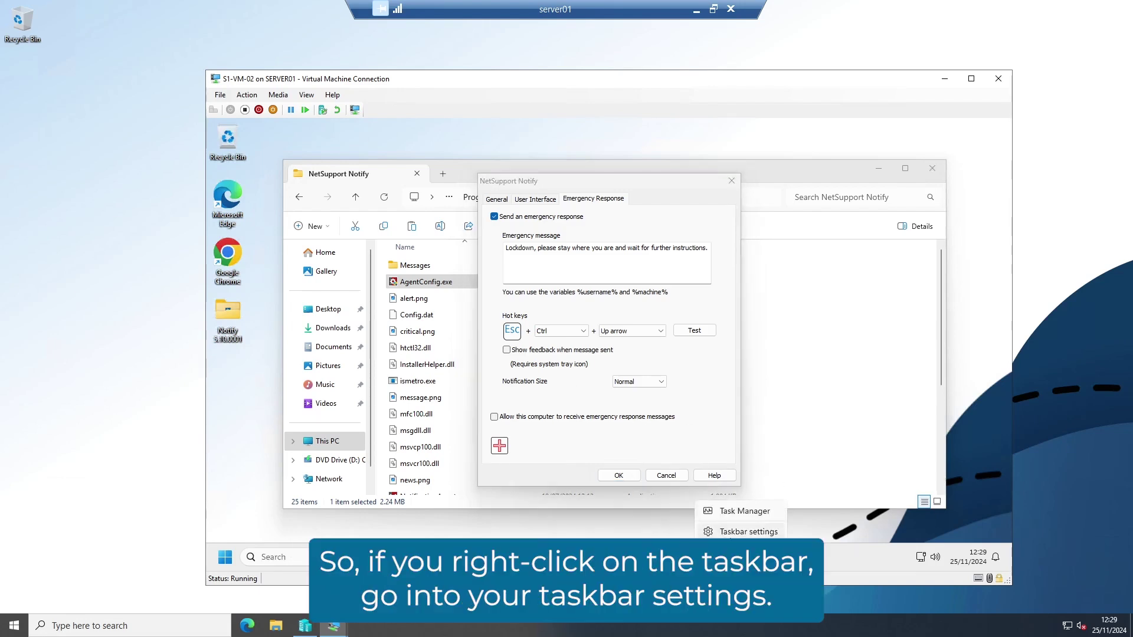
click(731, 533)
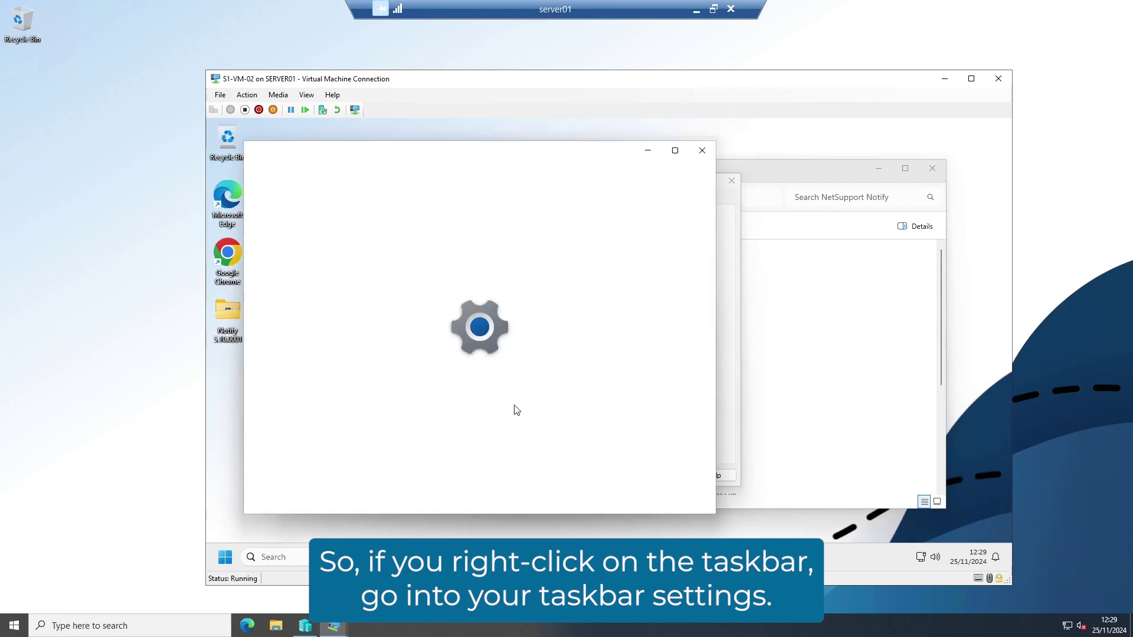
scroll(566, 395, down, 3)
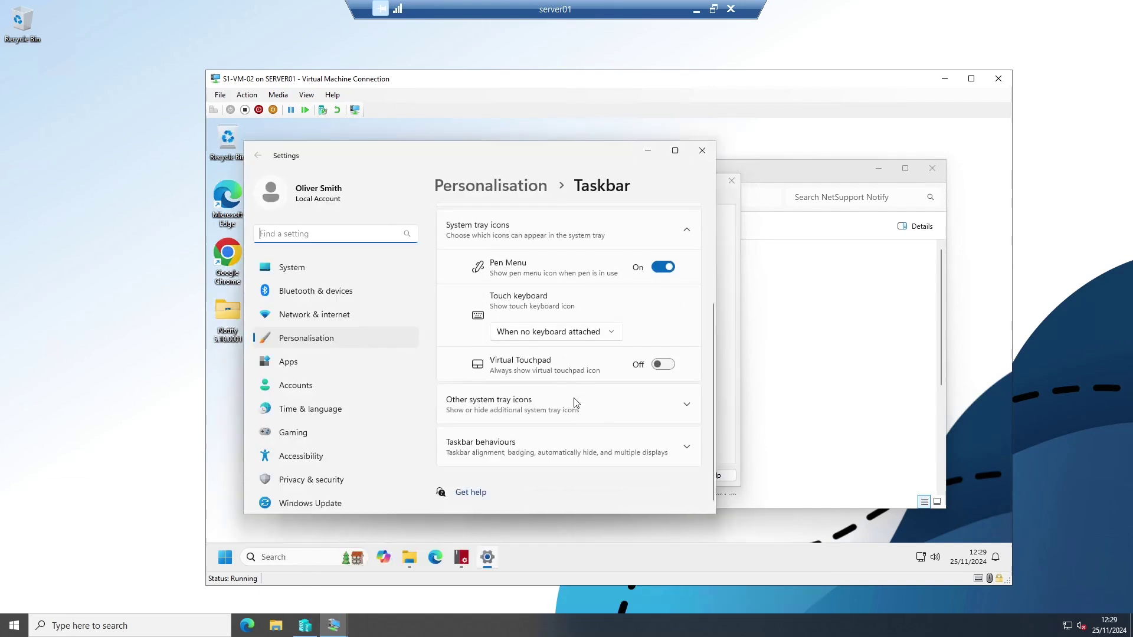
click(492, 406)
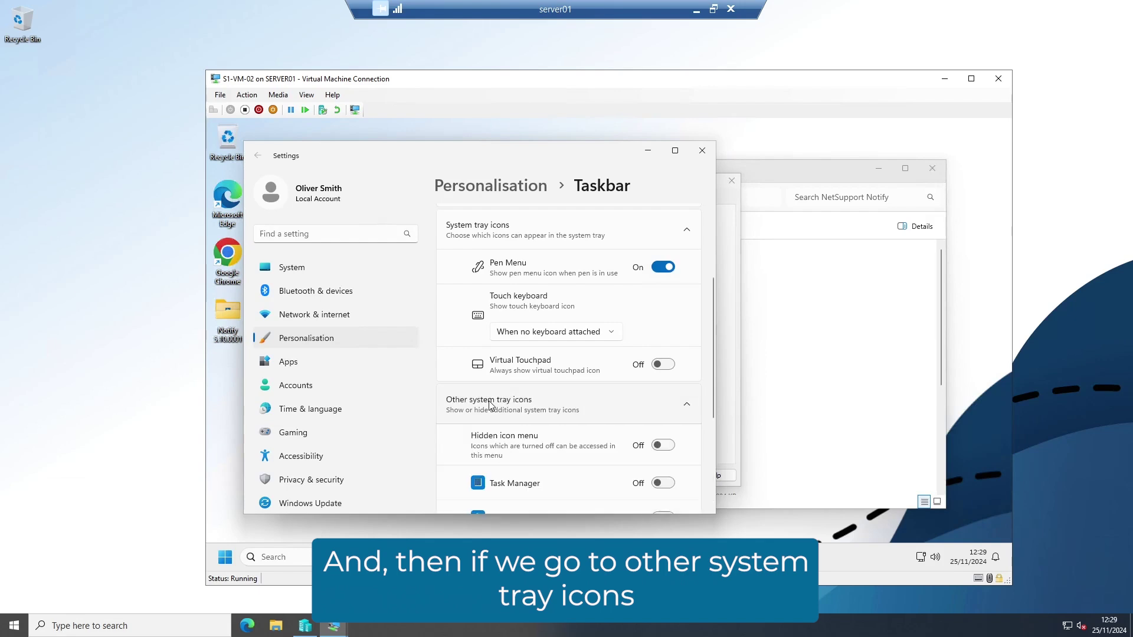
scroll(602, 419, down, 3)
click(653, 453)
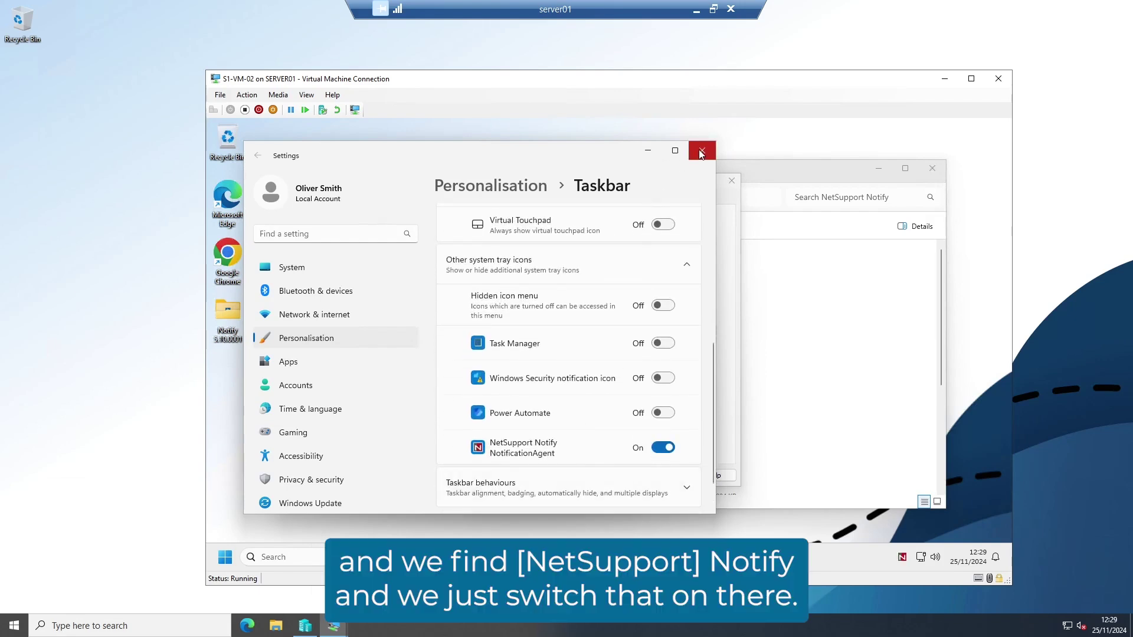
click(701, 151)
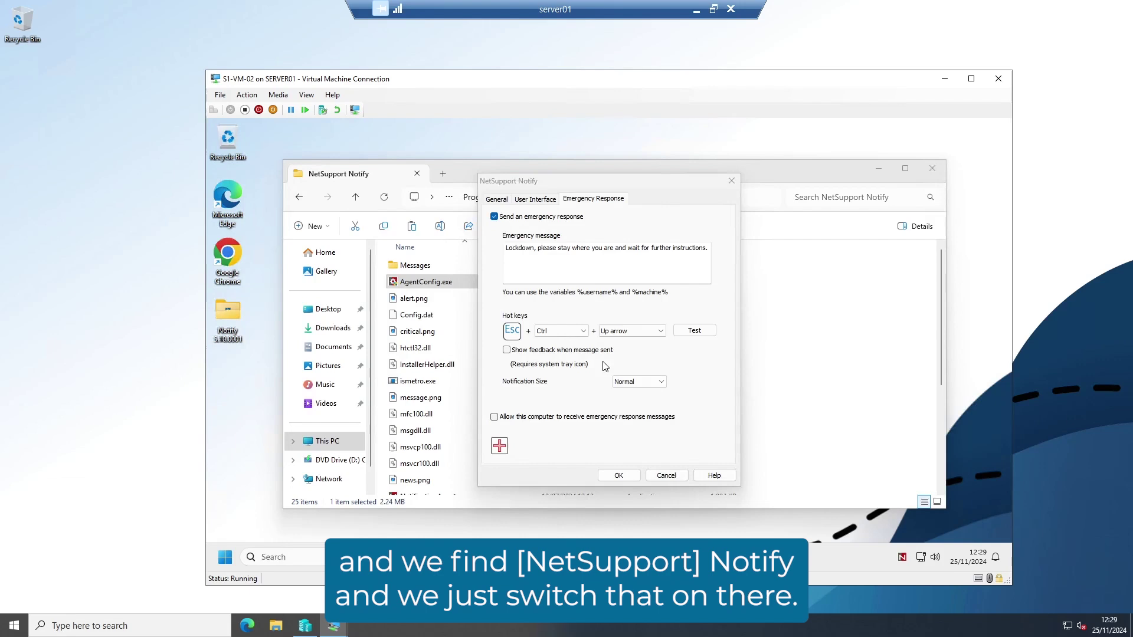
Step: Enable sent-message feedback at Normal size and receiving emergency messages, then save with OK
click(506, 349)
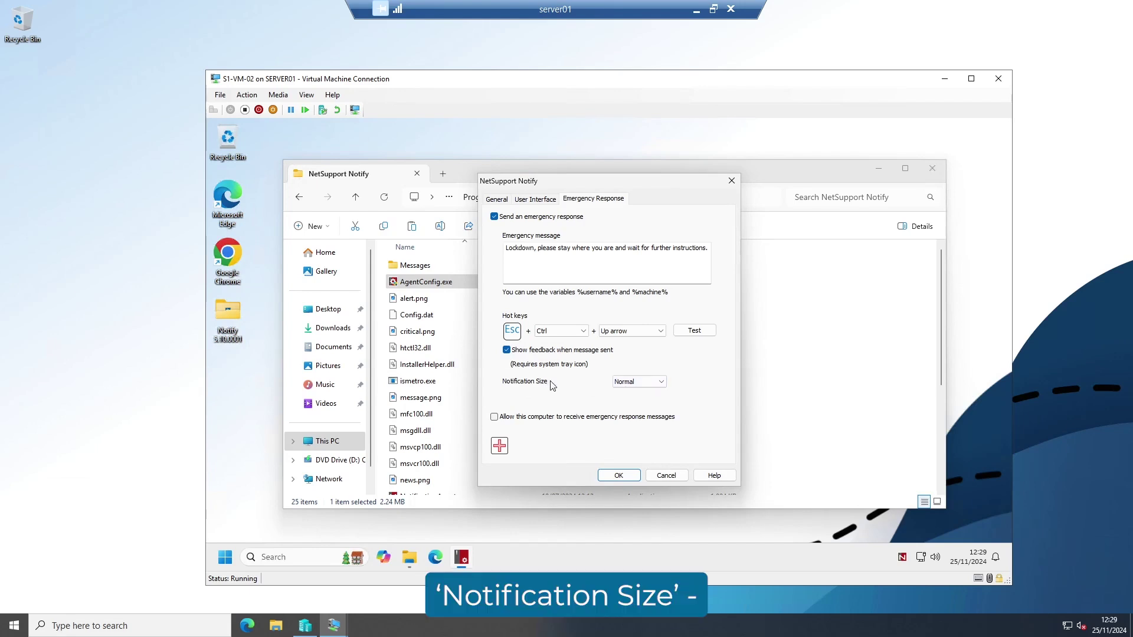
click(639, 385)
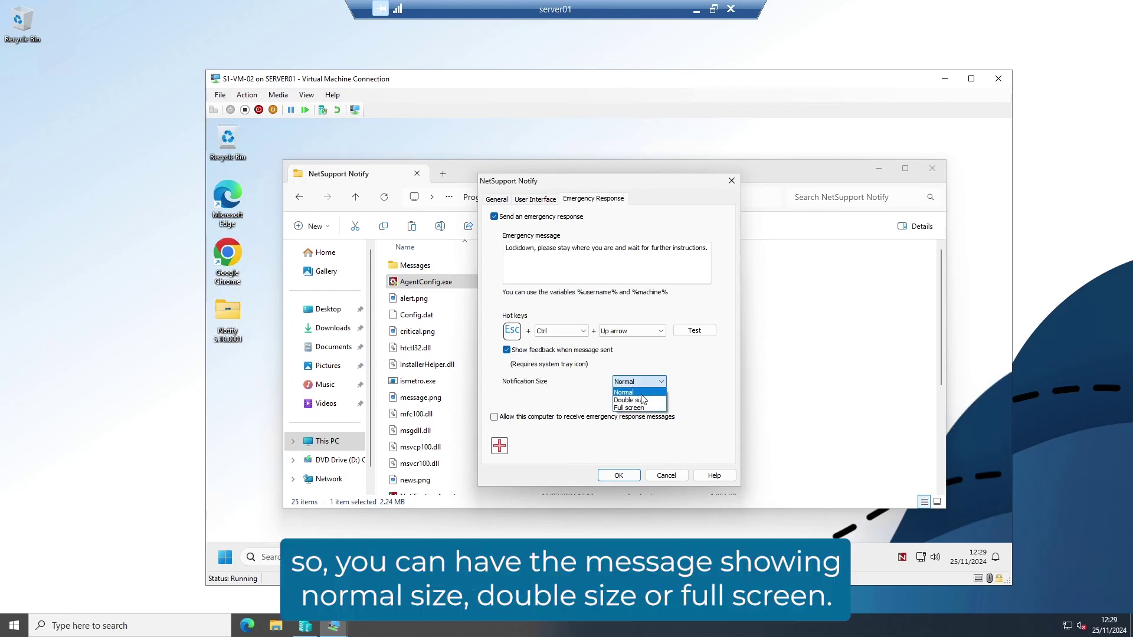
click(569, 389)
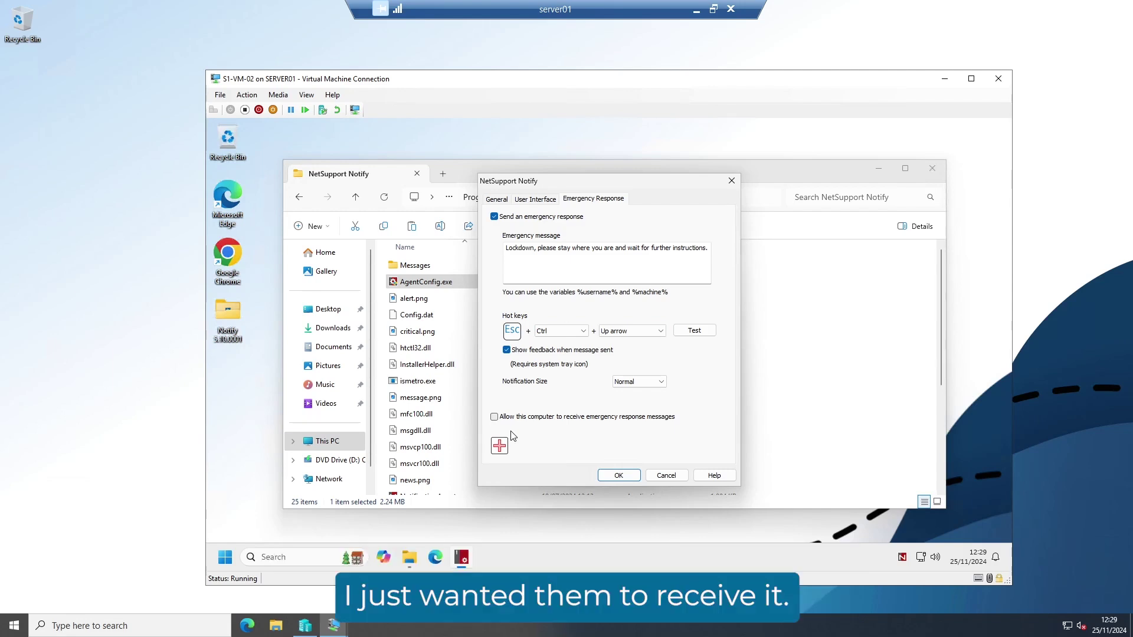
click(495, 416)
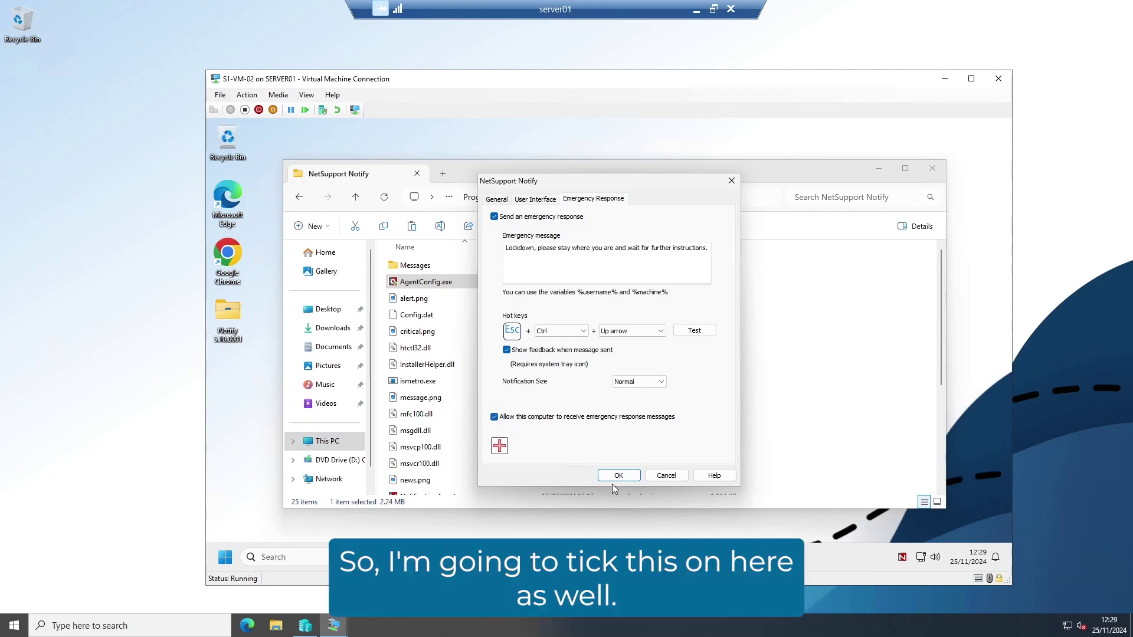
click(617, 477)
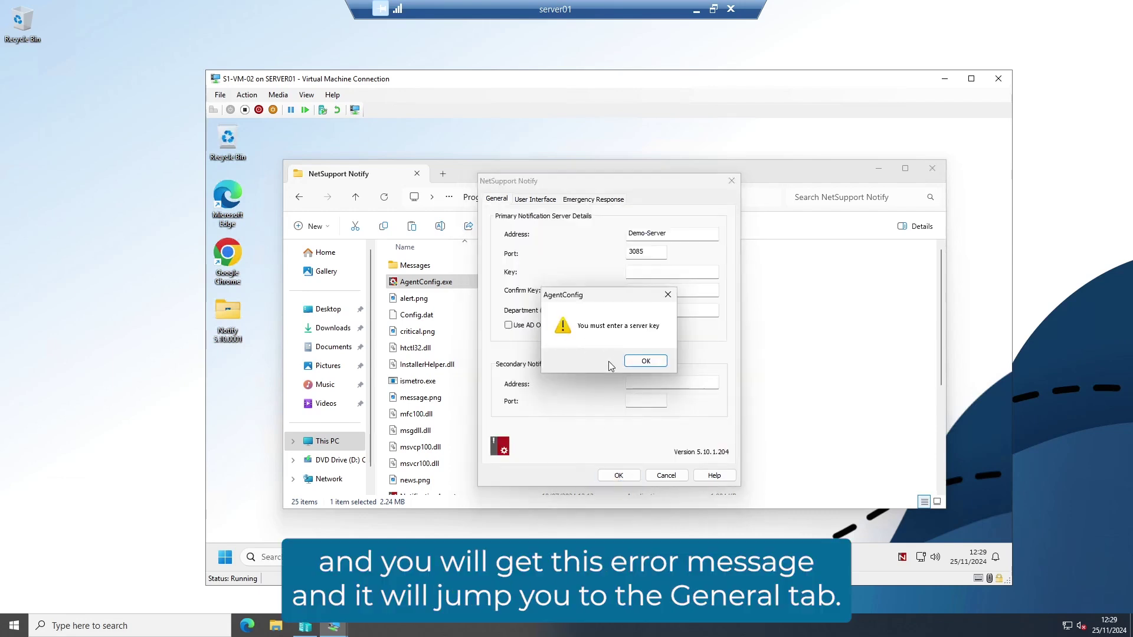
Step: Dismiss the missing-key warning, then enter and confirm the server key and save the agent configuration
click(632, 362)
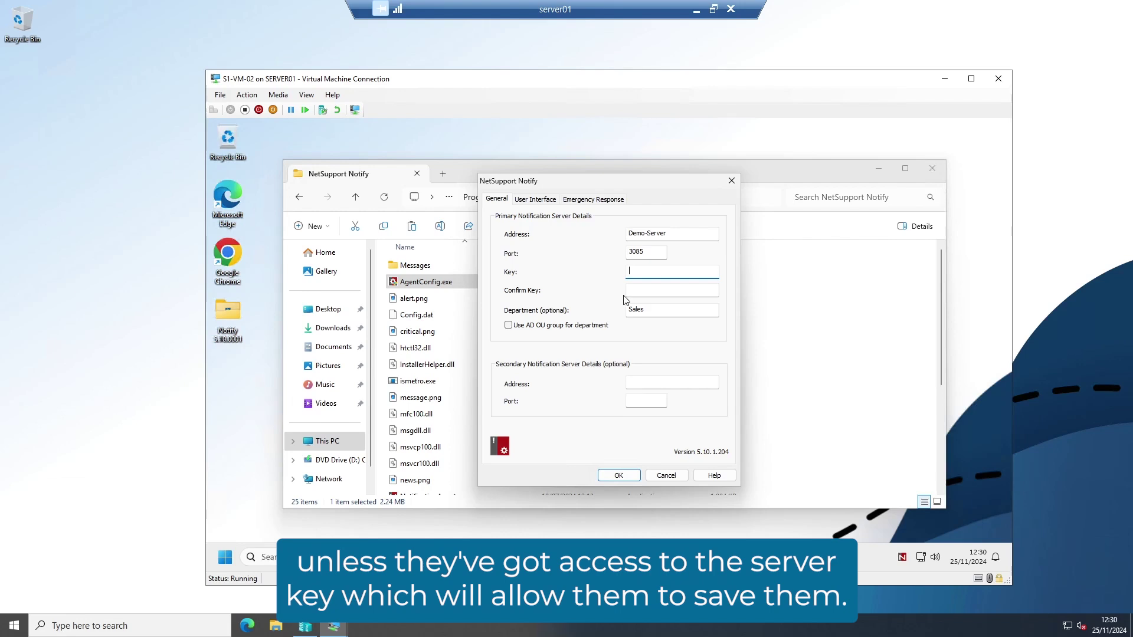
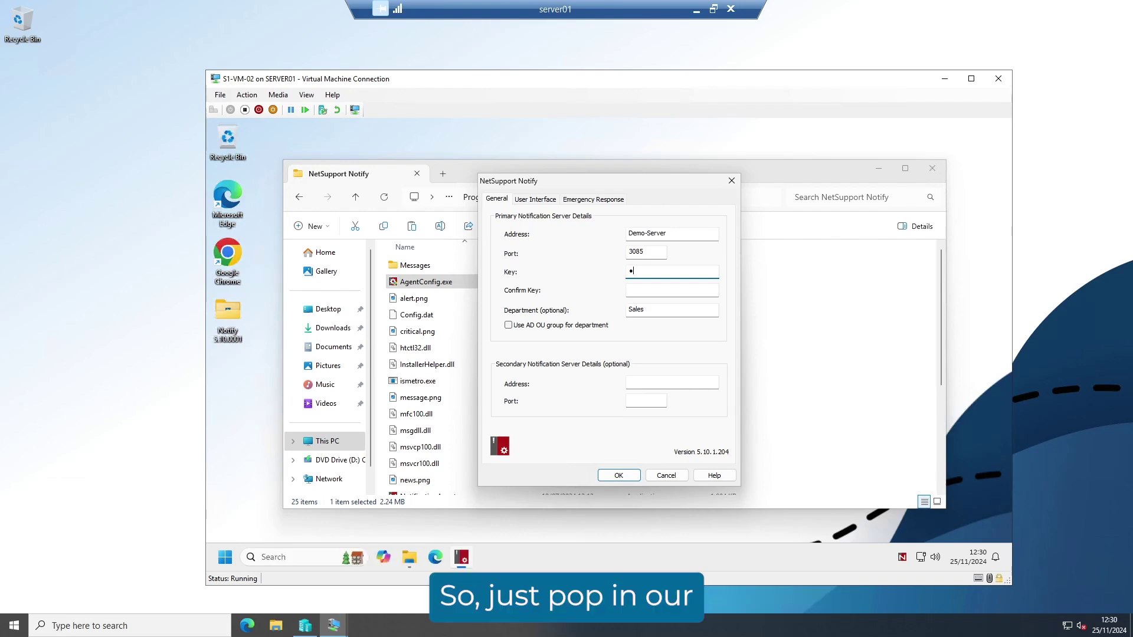
key(Tab)
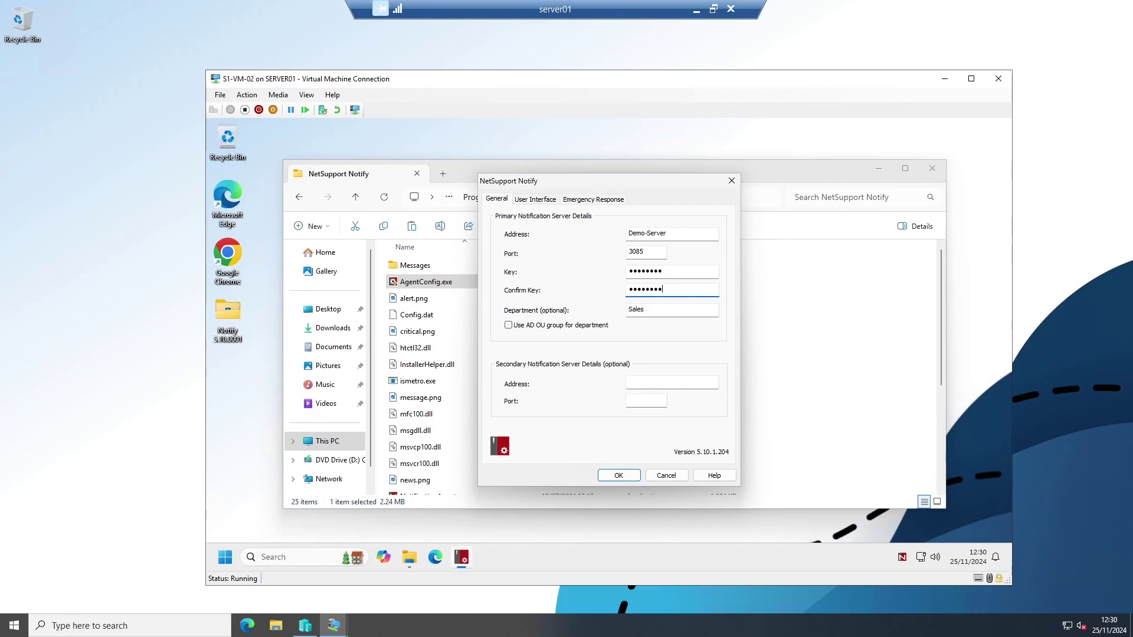
click(639, 478)
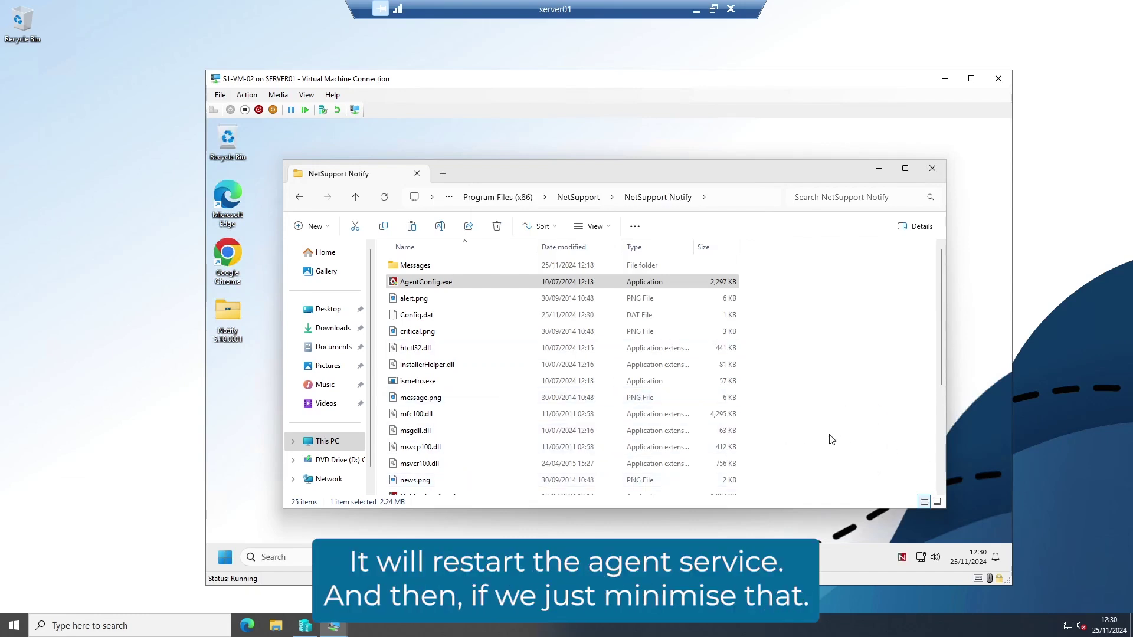
Step: Minimise the NetSupport Notify program folder to reveal the desktop's Console and Agent and Agent Only folders
click(873, 169)
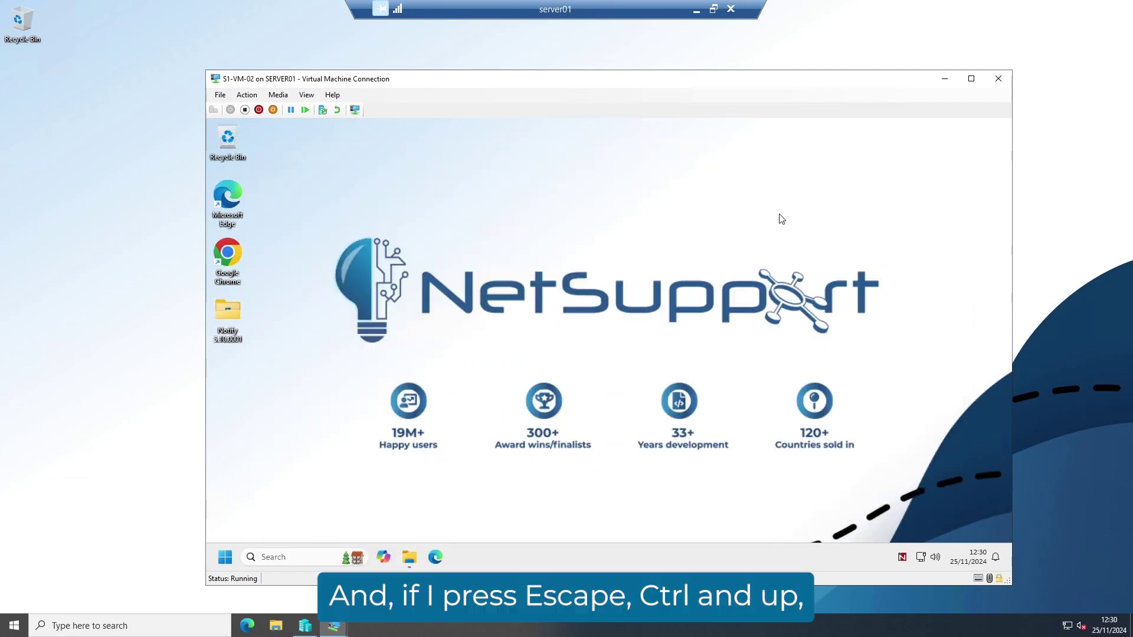
key(ctrl+Up)
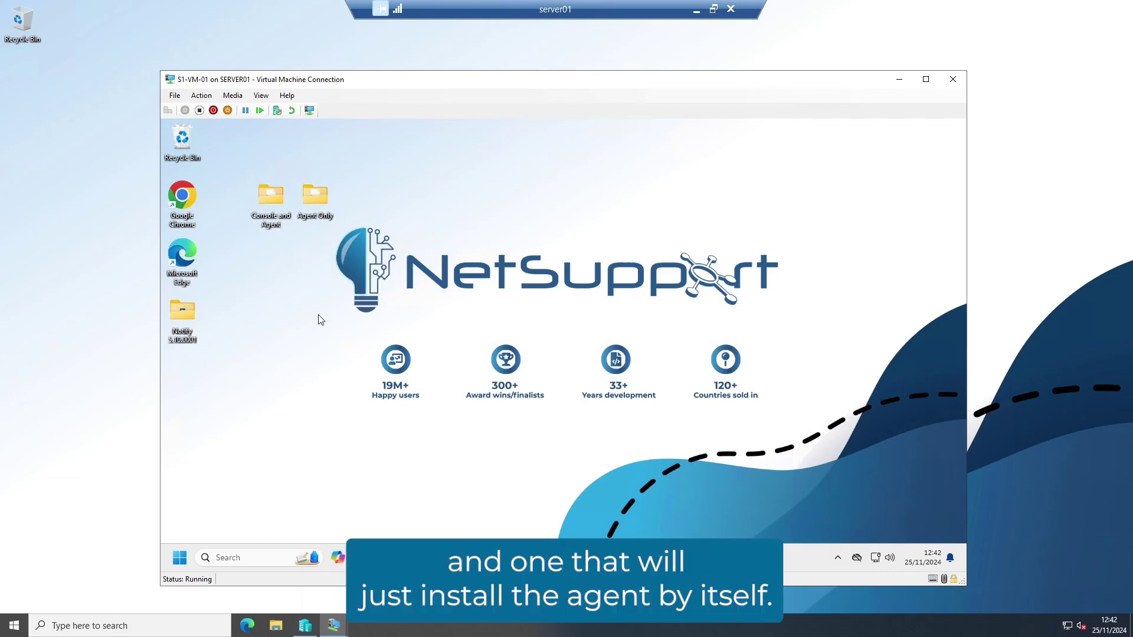
Step: Open the Console and Agent folder and point out NetSupport Notify.msi and the NSN.LIC licence file
double_click(270, 207)
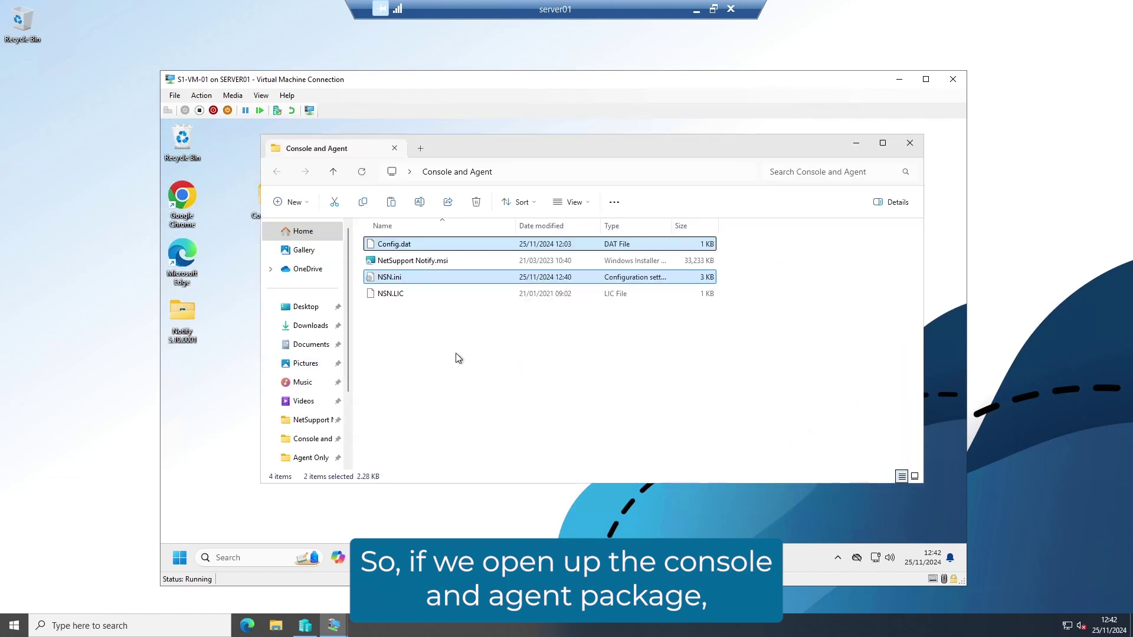
click(459, 357)
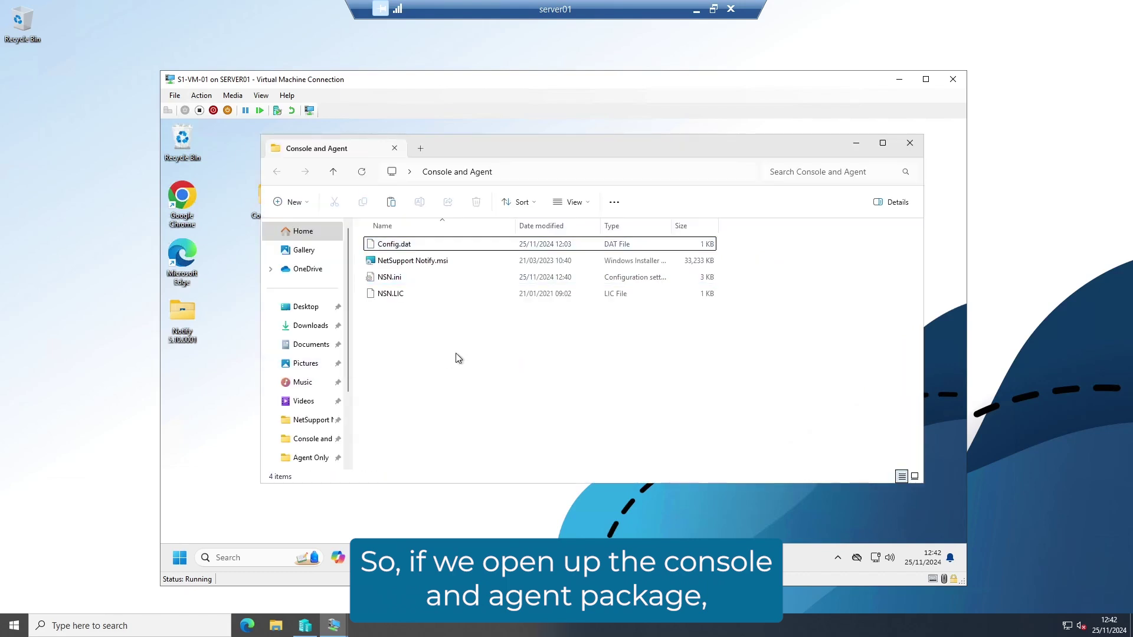
click(433, 261)
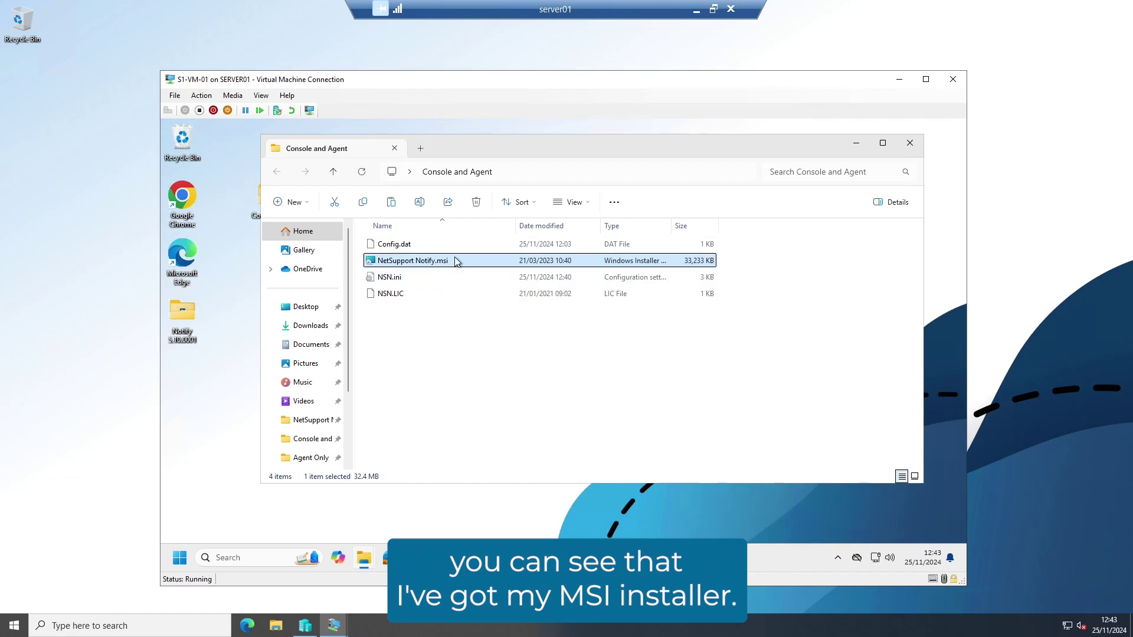
click(391, 296)
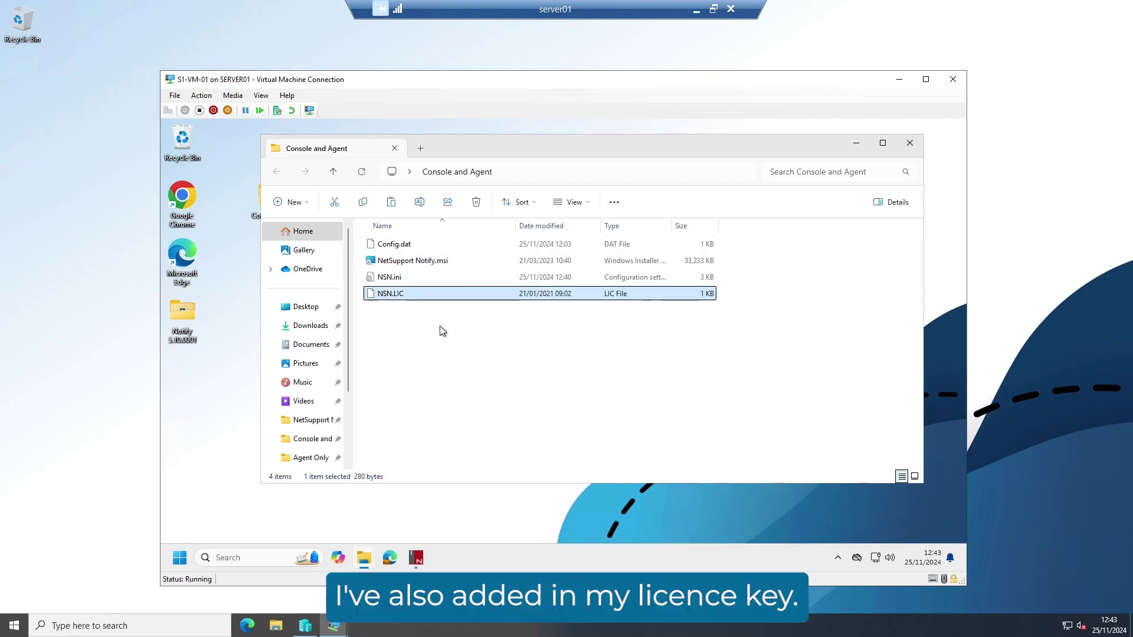
click(418, 369)
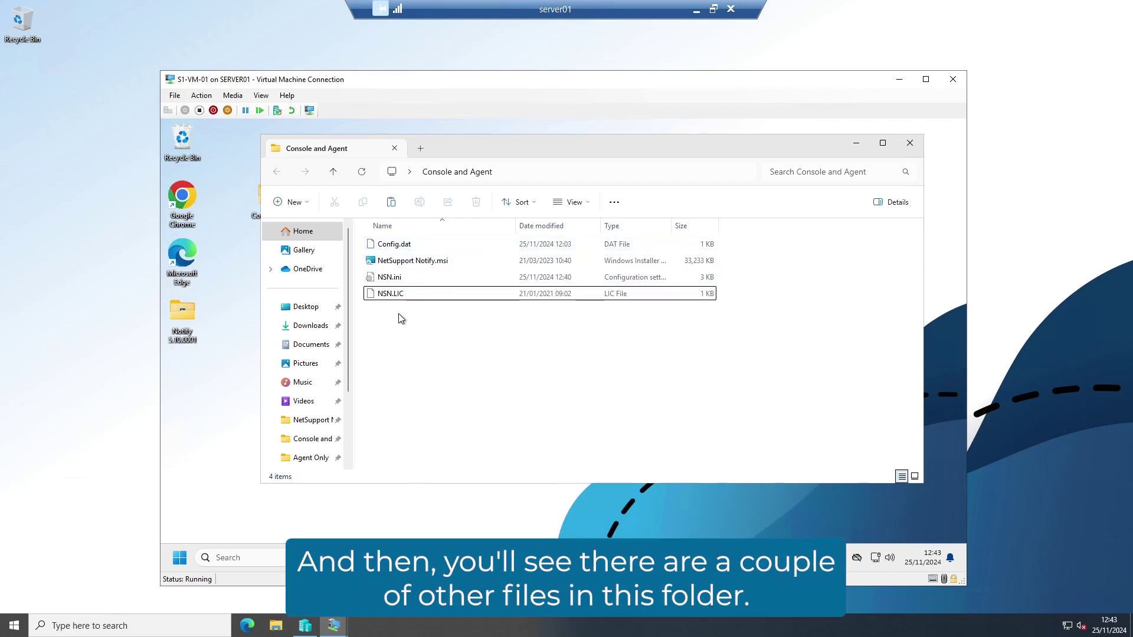
Step: View NSN.ini in Notepad, showing Agent=1 and Console=1, then close it
click(407, 278)
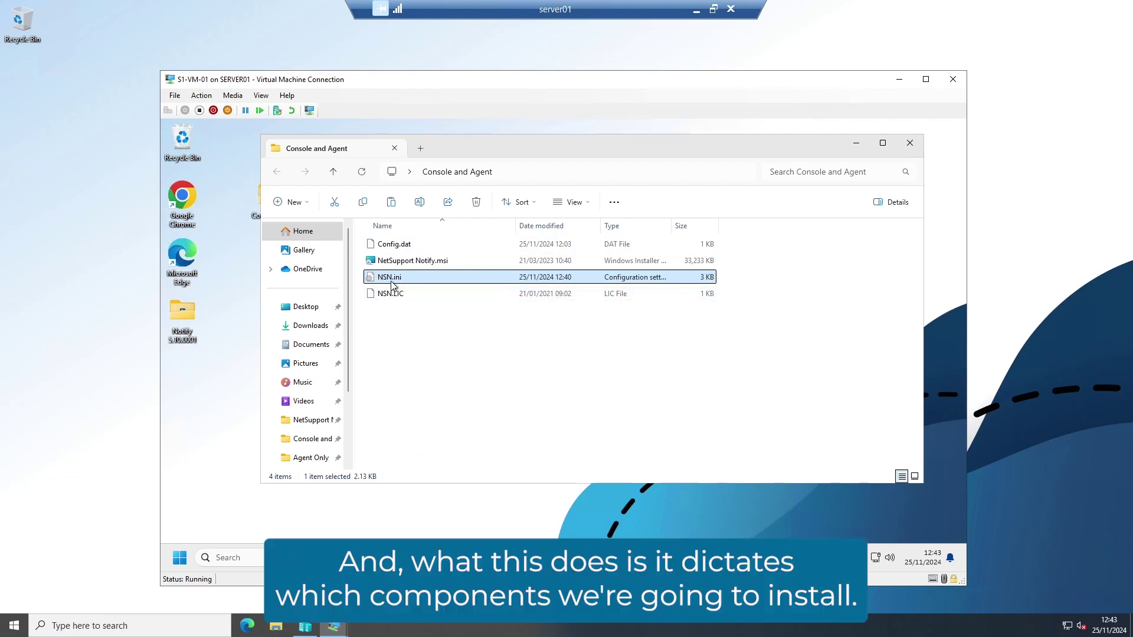
double_click(392, 278)
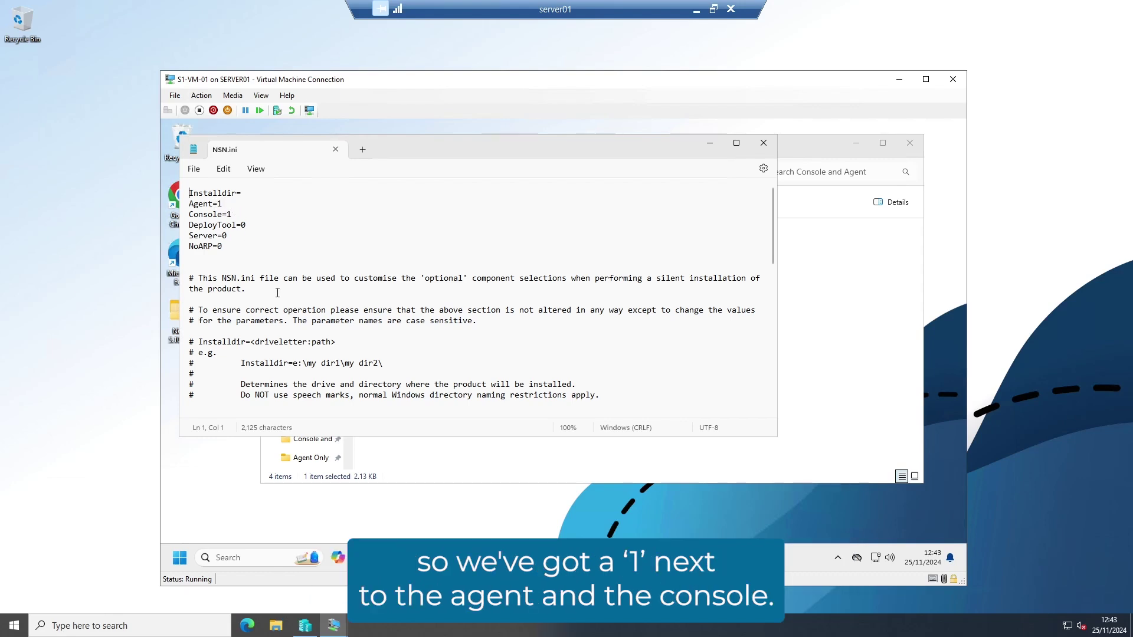
click(335, 149)
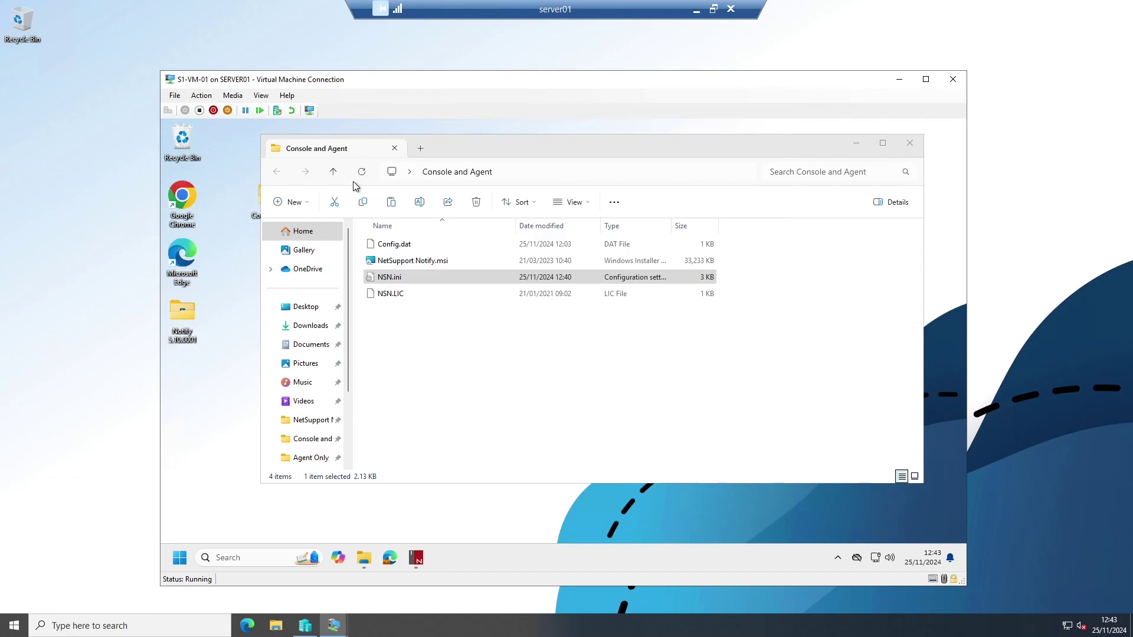
click(442, 320)
click(405, 247)
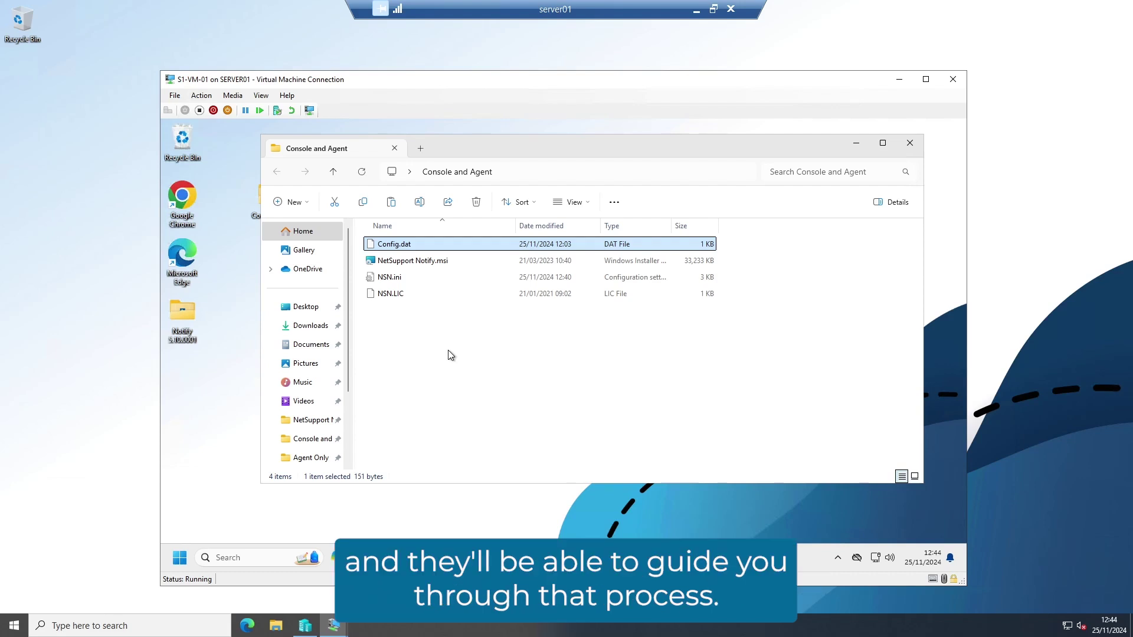
click(451, 354)
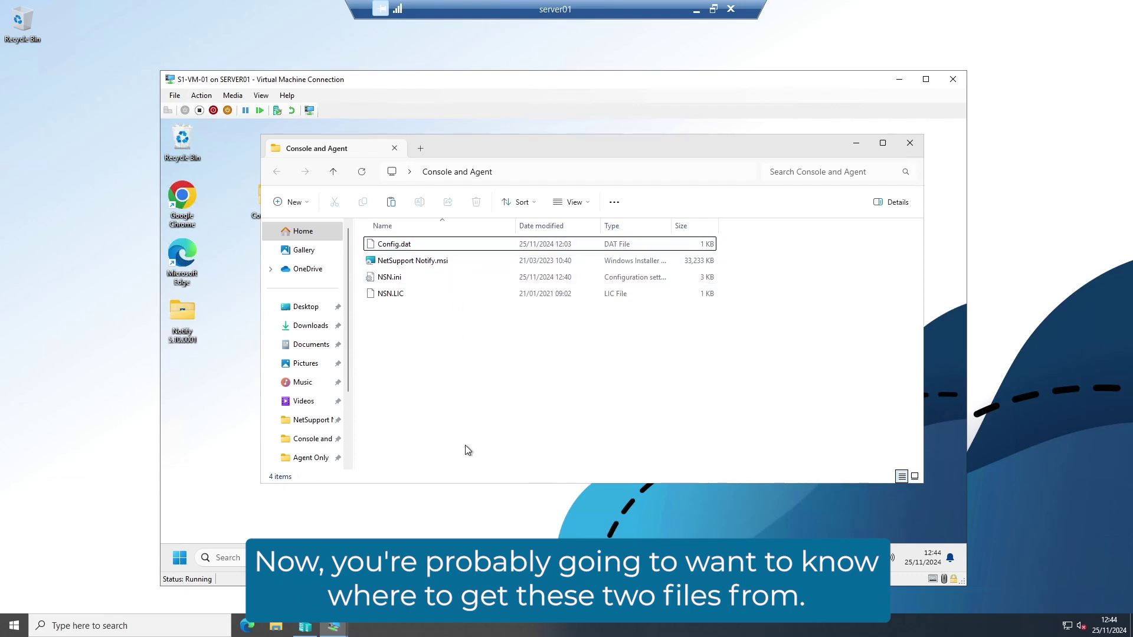
Step: Browse to C:\Program Files (x86)\NetSupport\NetSupport Notify in the program folder window
mouse_move(364, 557)
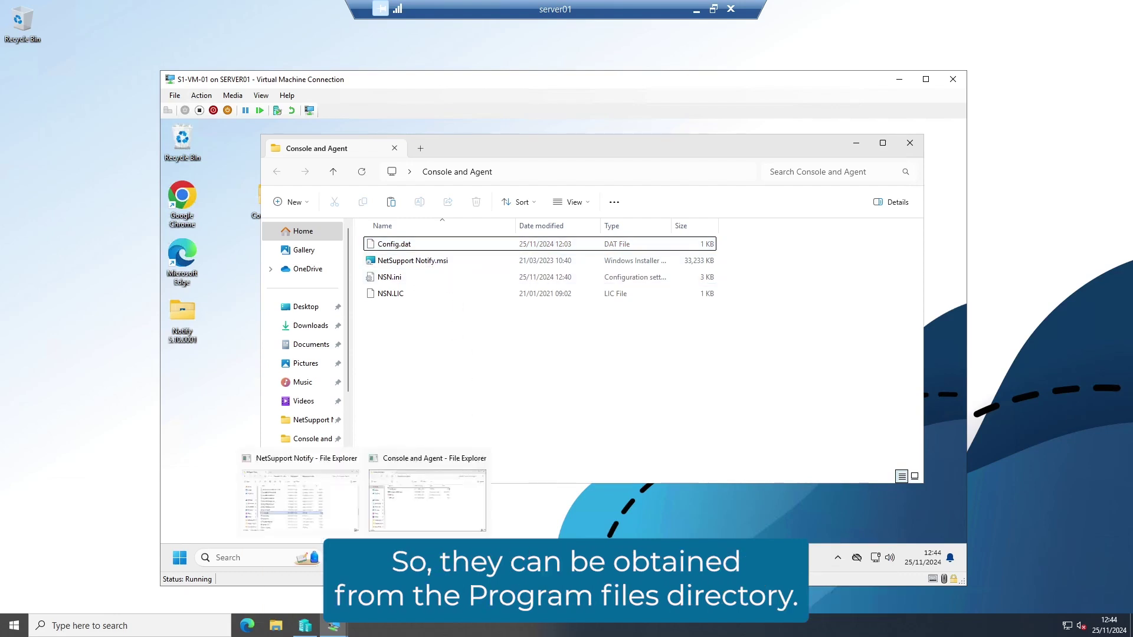
click(346, 523)
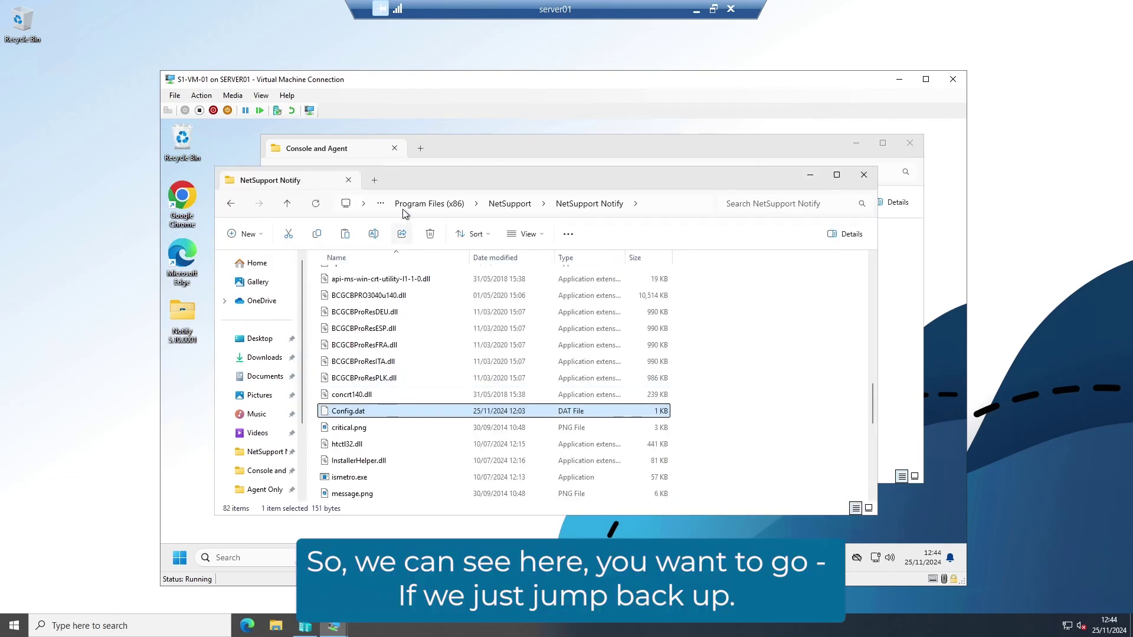
scroll(260, 441, down, 2)
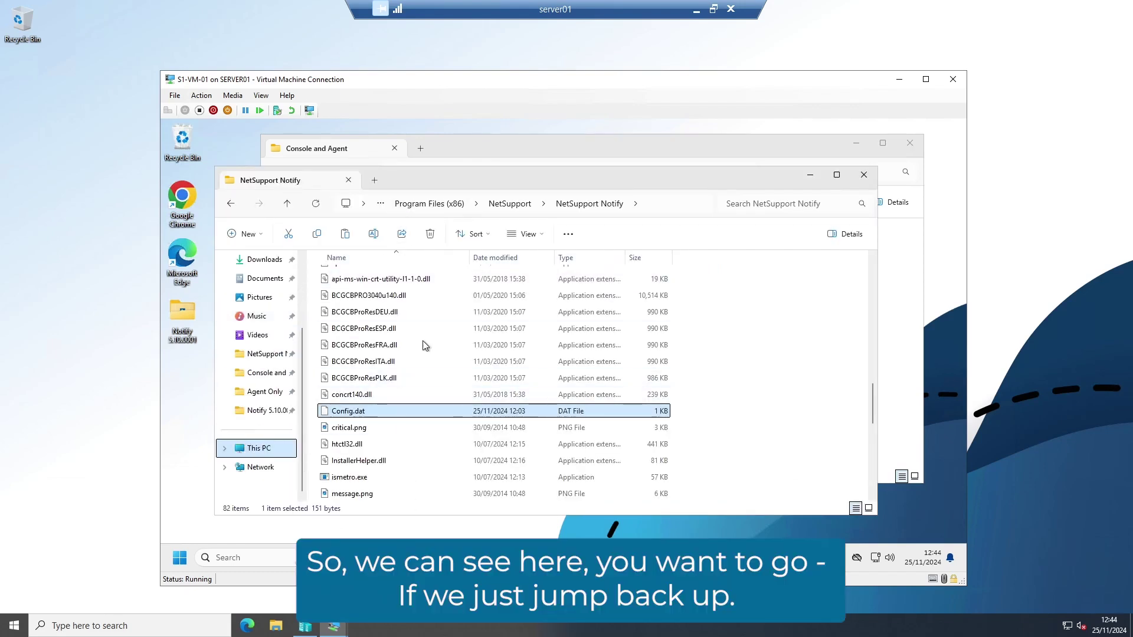
click(257, 447)
double_click(393, 324)
double_click(380, 359)
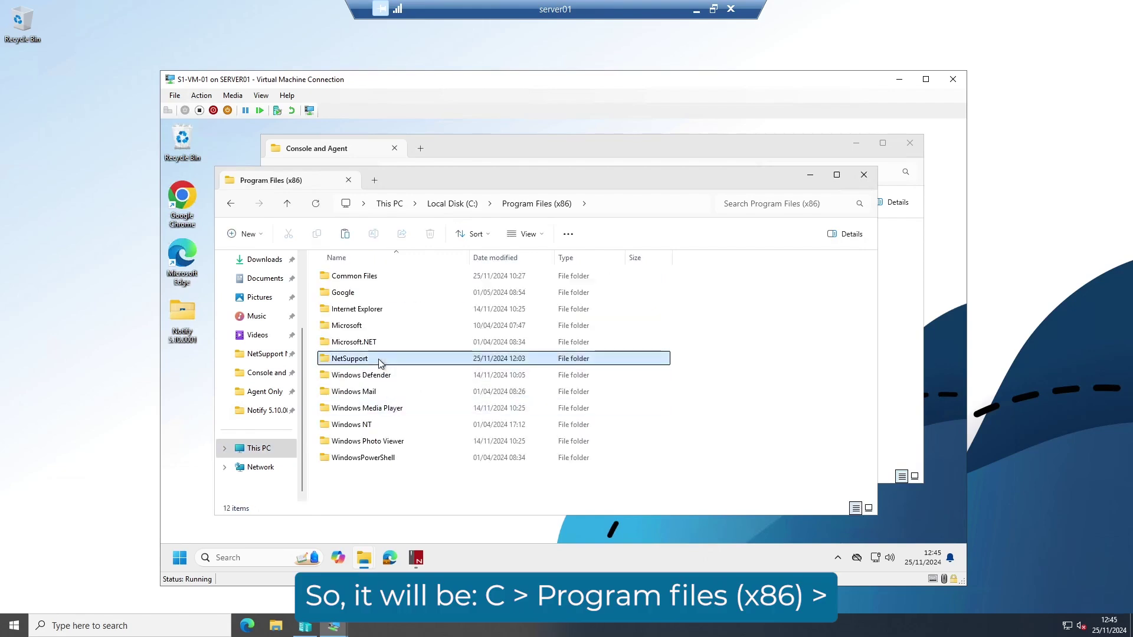
click(384, 276)
double_click(384, 277)
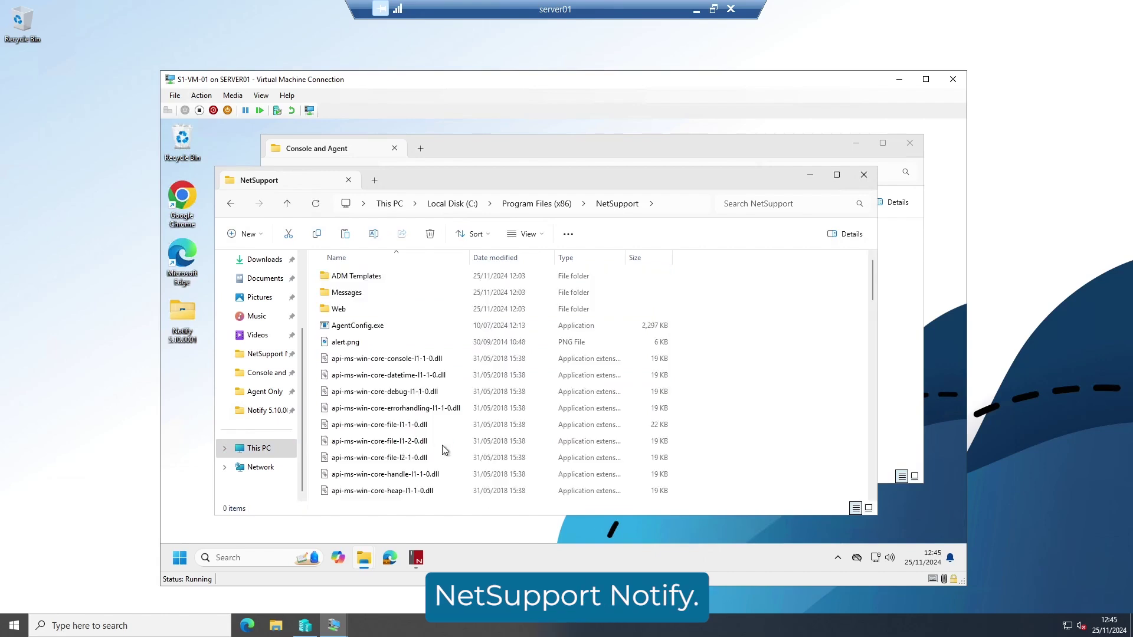
Step: Point out the original NSN.ini and Config.dat there, then return to the Console and Agent folder
scroll(415, 418, down, 12)
scroll(415, 417, down, 10)
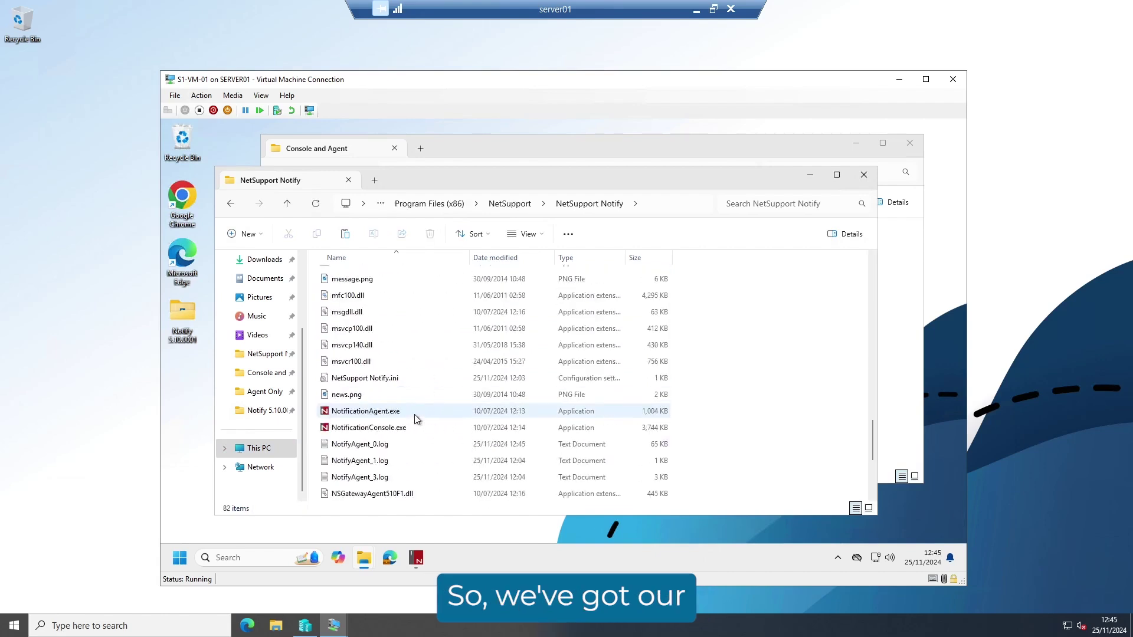
click(341, 364)
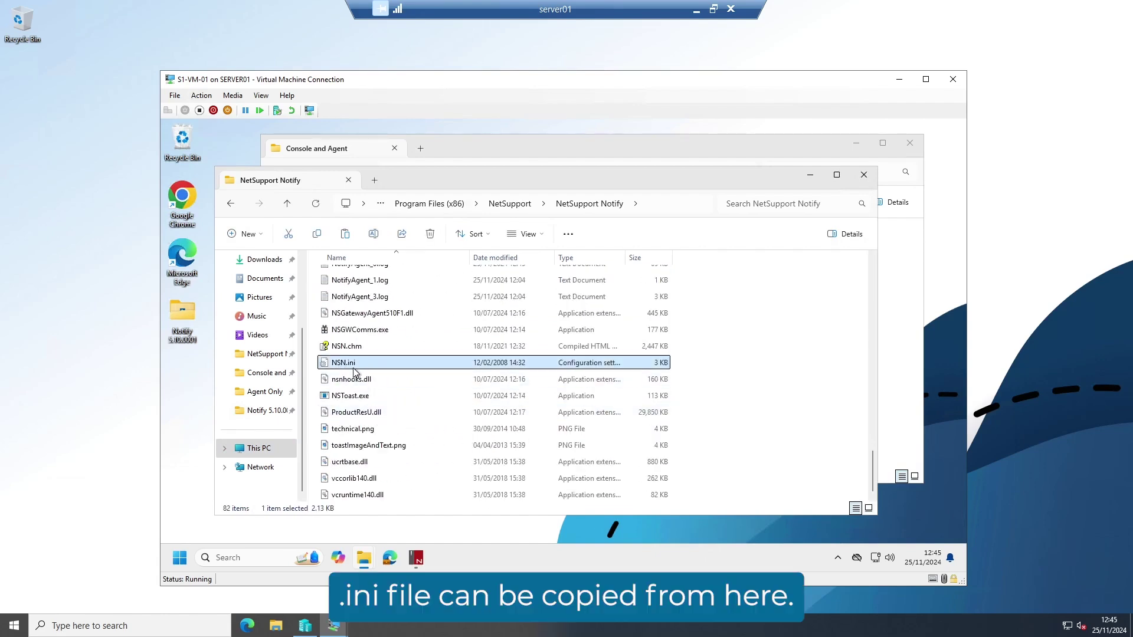
scroll(411, 374, up, 10)
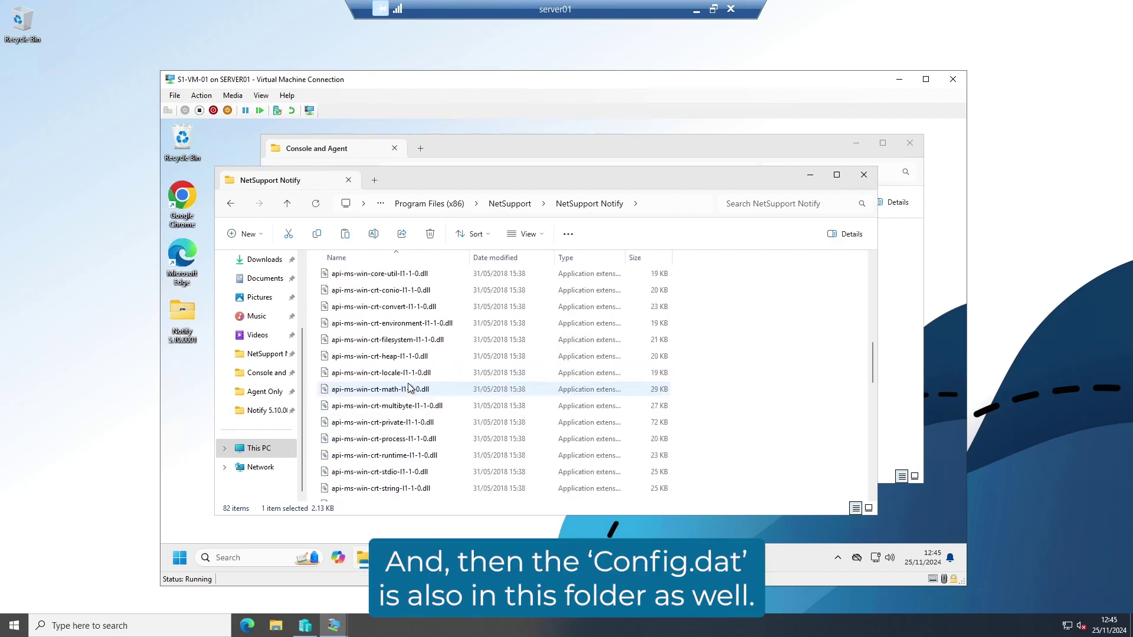
scroll(408, 383, down, 2)
click(379, 410)
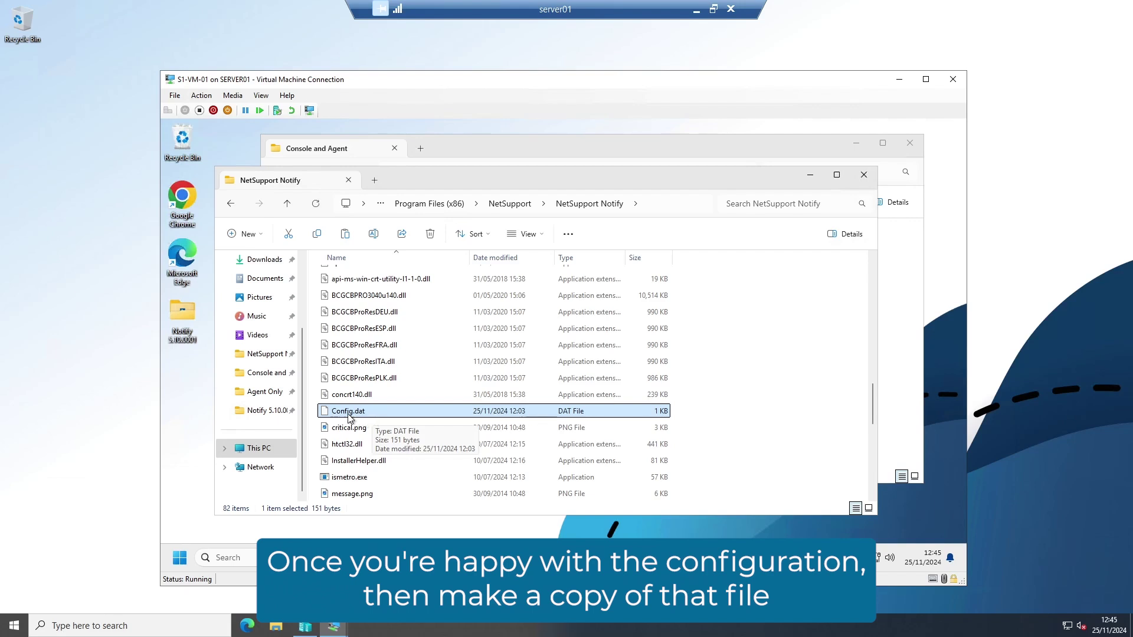
click(365, 153)
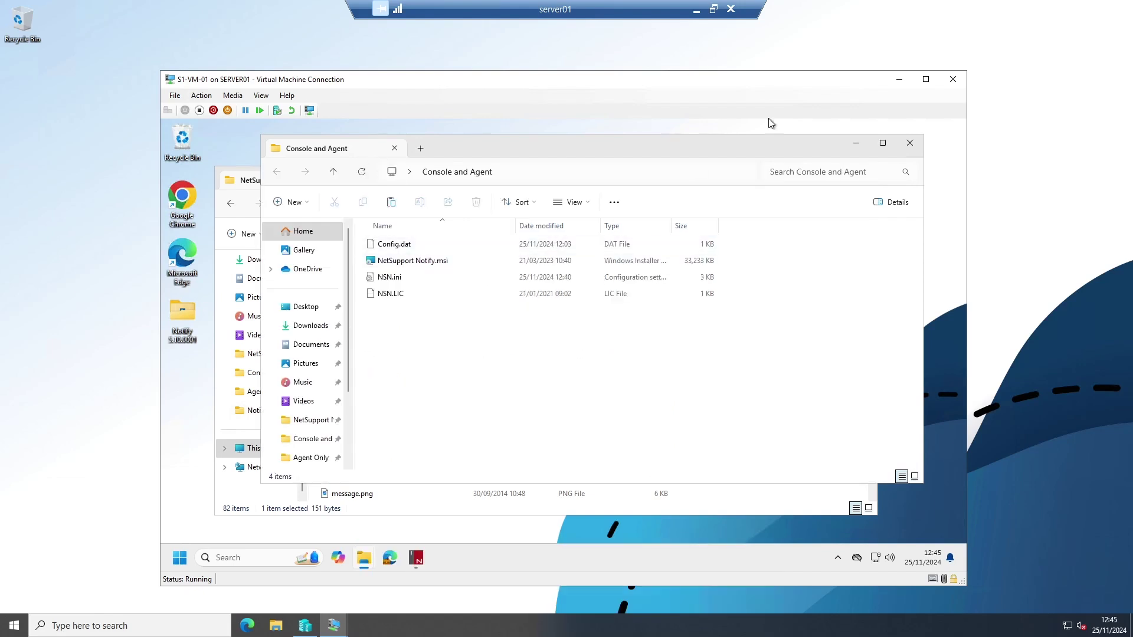
Step: Close the Console and Agent and NetSupport Notify windows and open the Agent Only folder
click(909, 143)
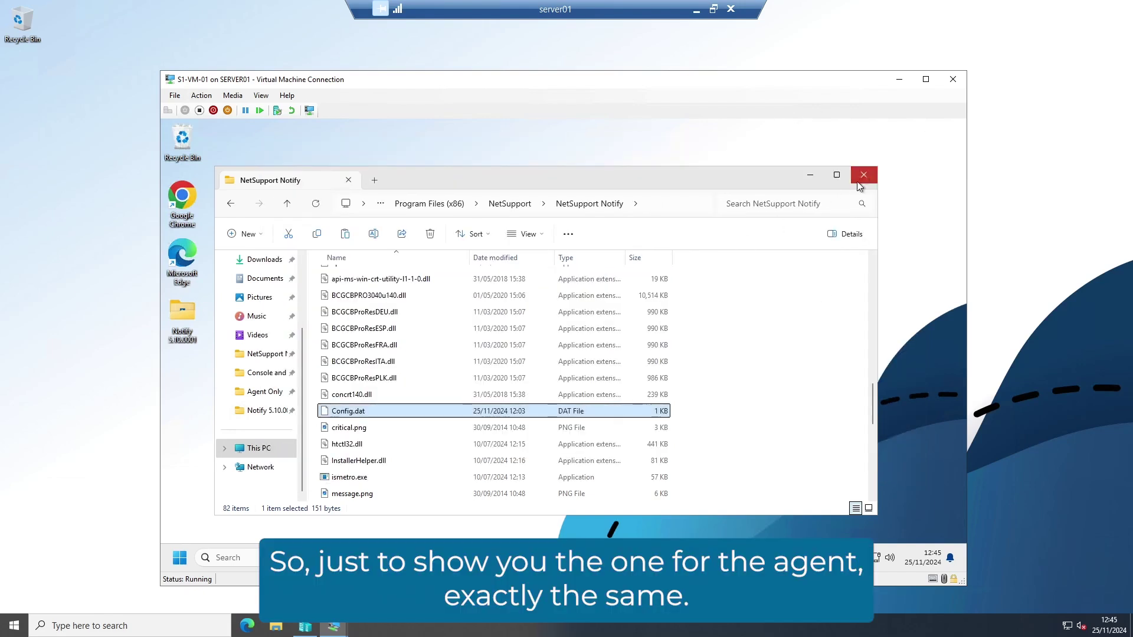
click(863, 175)
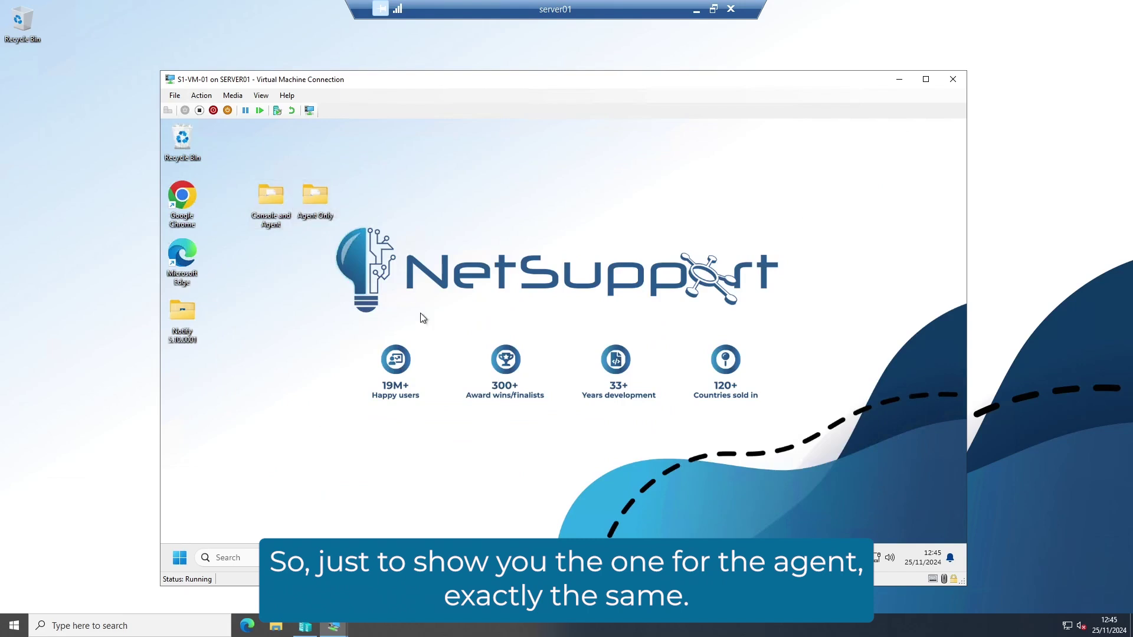
key(Return)
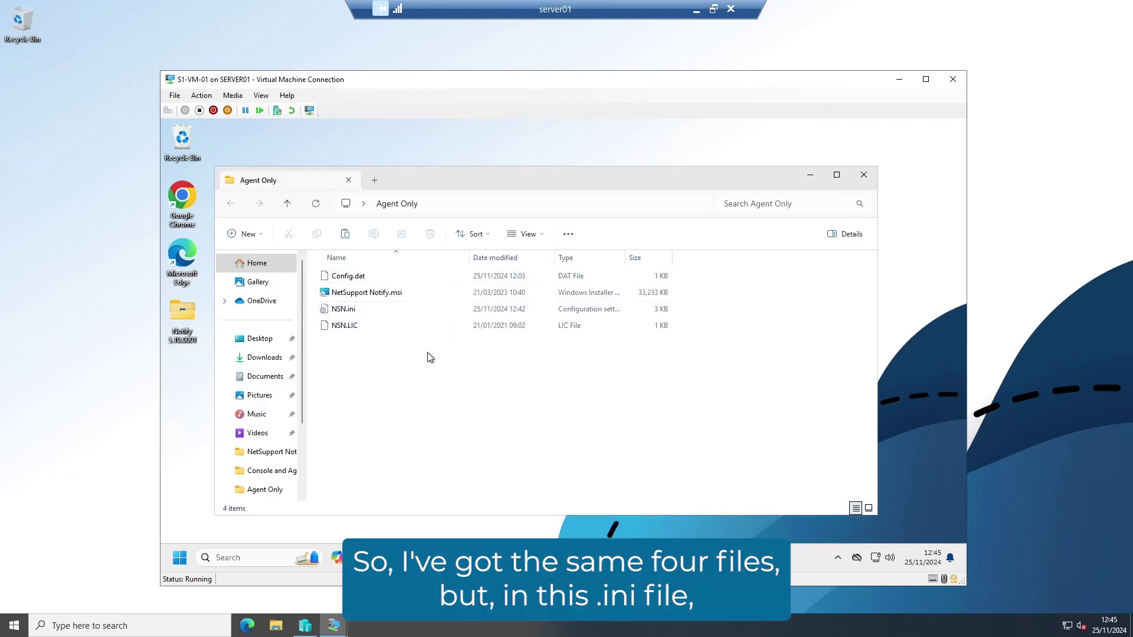
Step: View the Agent Only NSN.ini, showing Agent=1 and Console=0, then close it
double_click(336, 311)
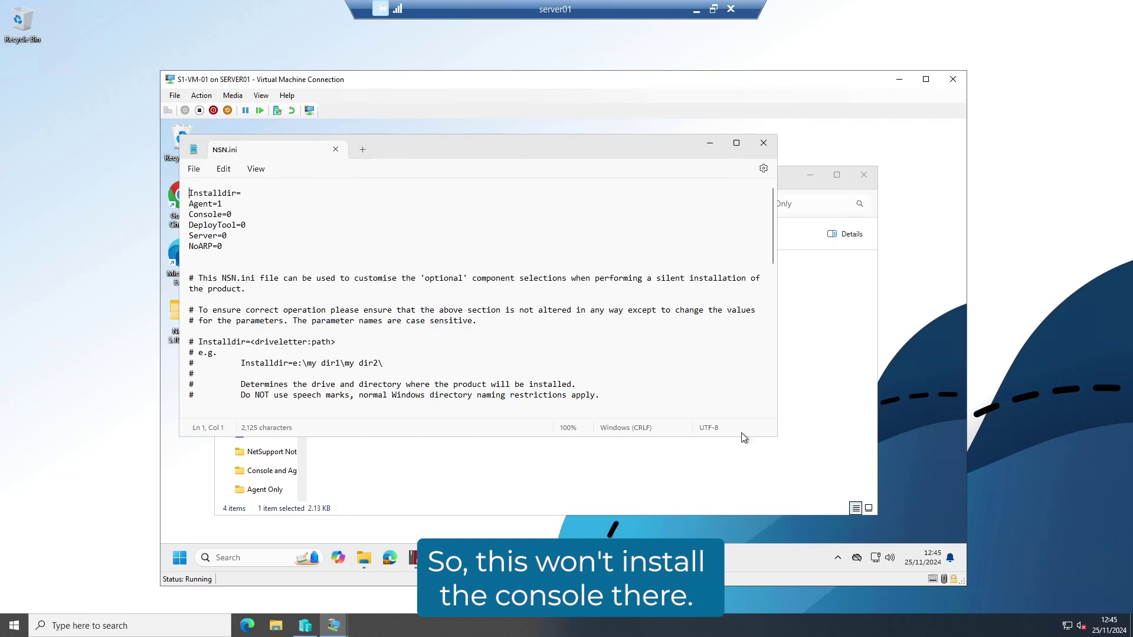
click(763, 142)
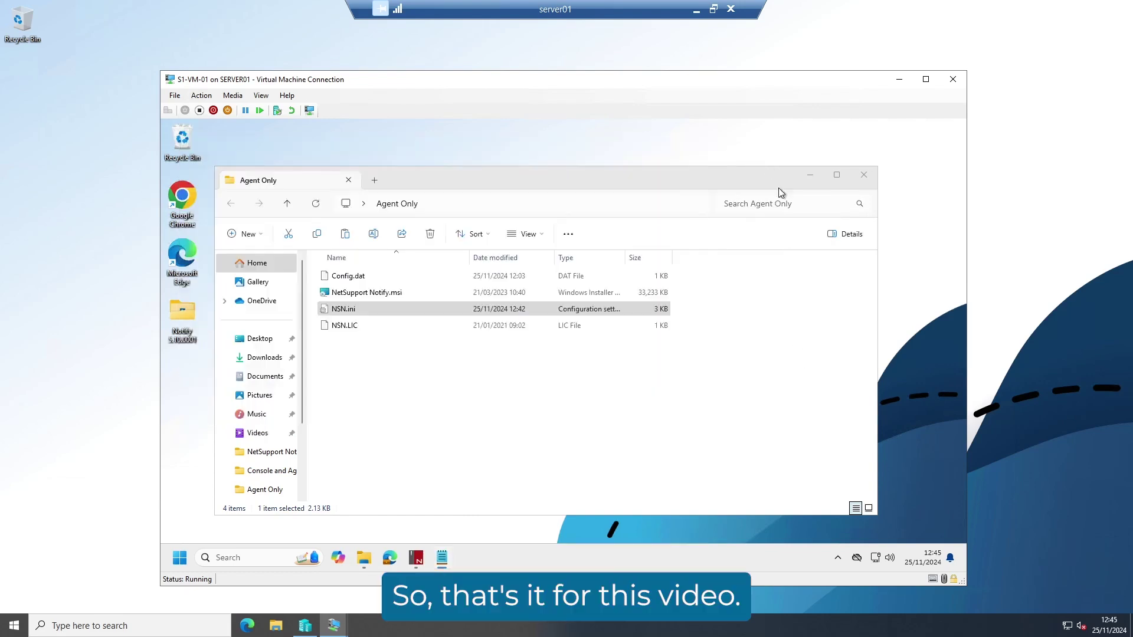
click(750, 410)
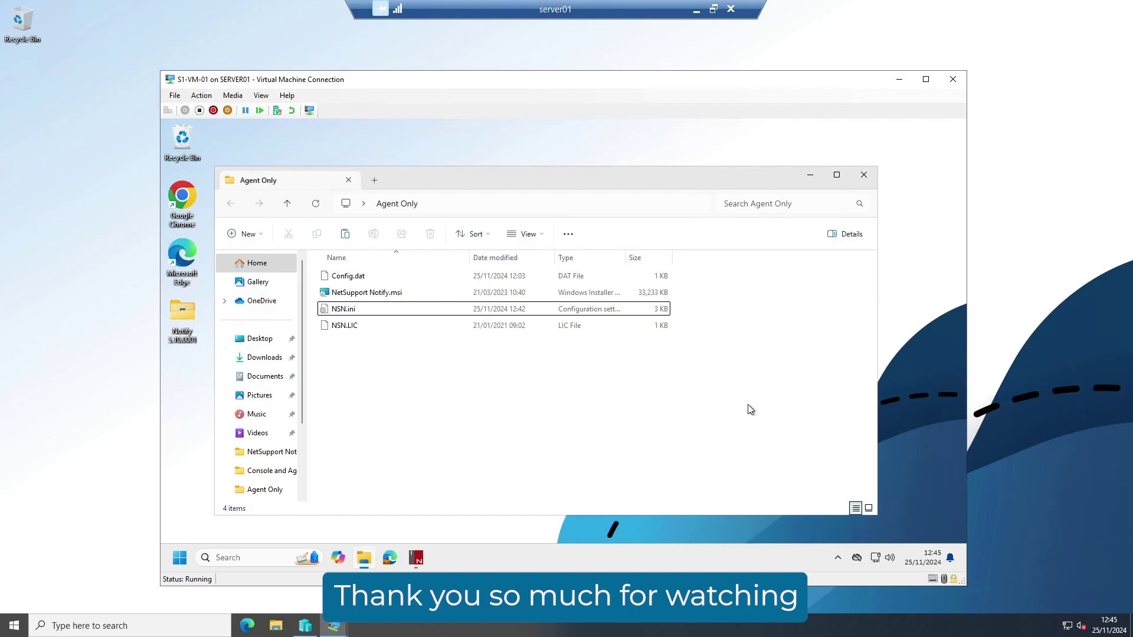